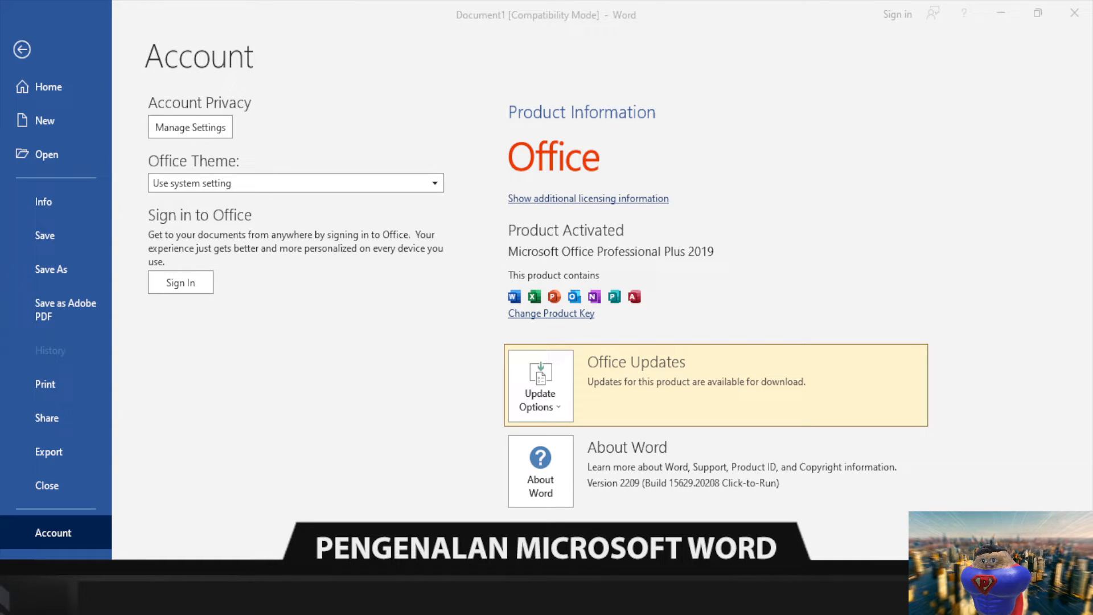
- Return from the Account page to the blank document and indent its empty line with four tabs
left_click(966, 222)
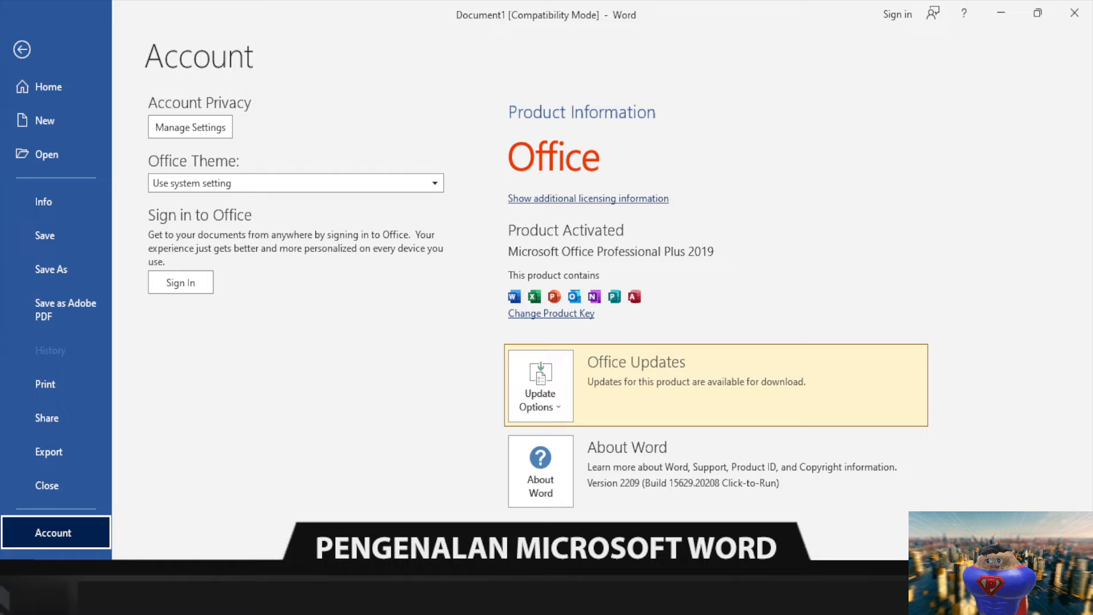
left_click(22, 50)
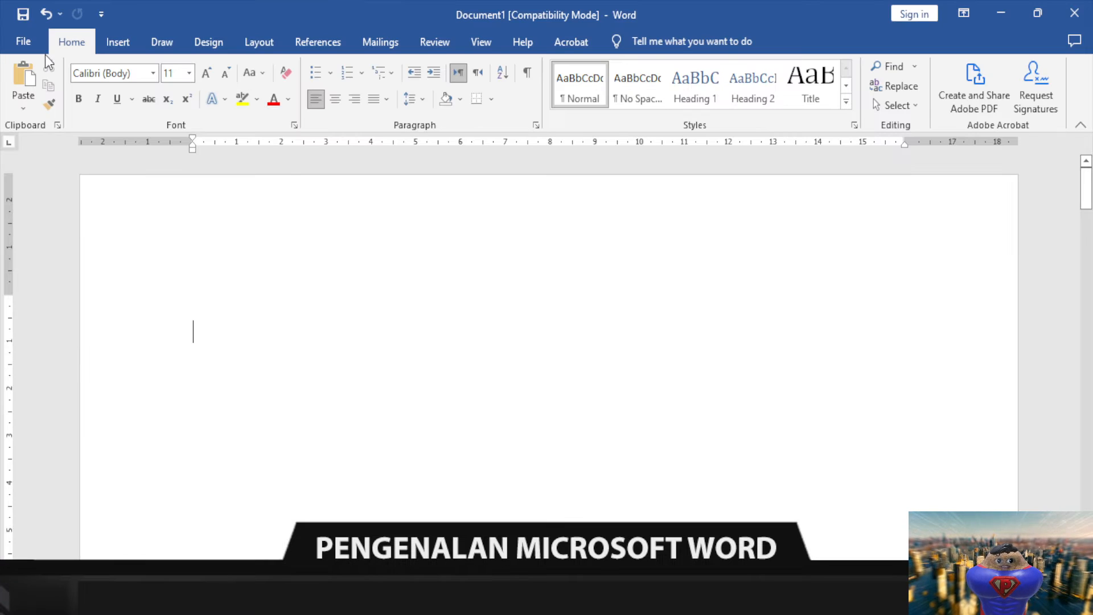
key("Tab")
key("Tab")
key("Tab")
key("Tab")
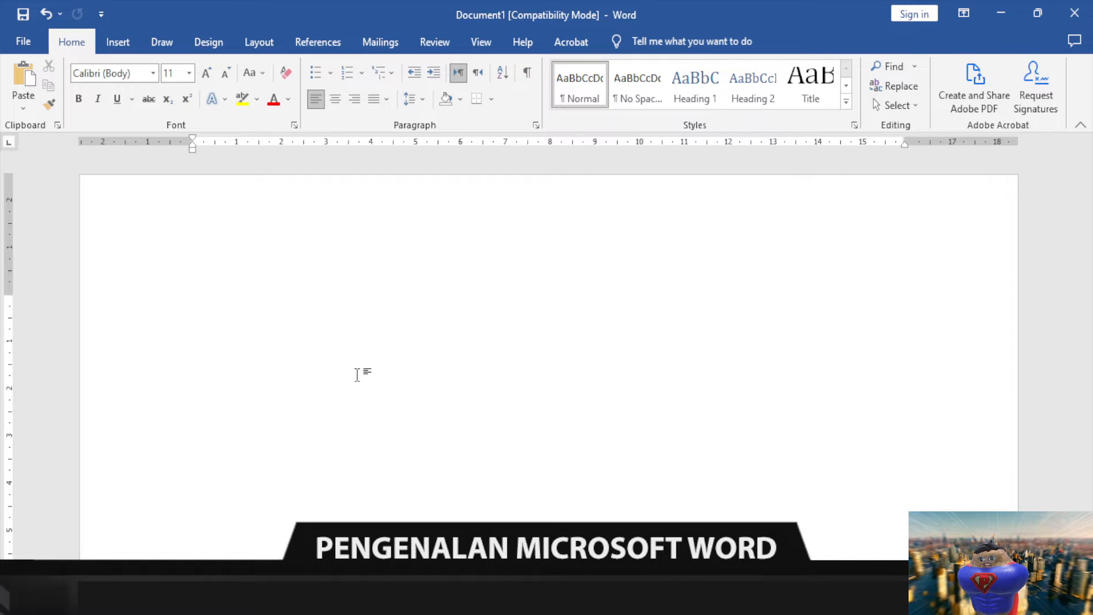
- Paste the copied presentation screenshot over the selected blank lines
left_click_drag(413, 353, 219, 318)
left_click(314, 339)
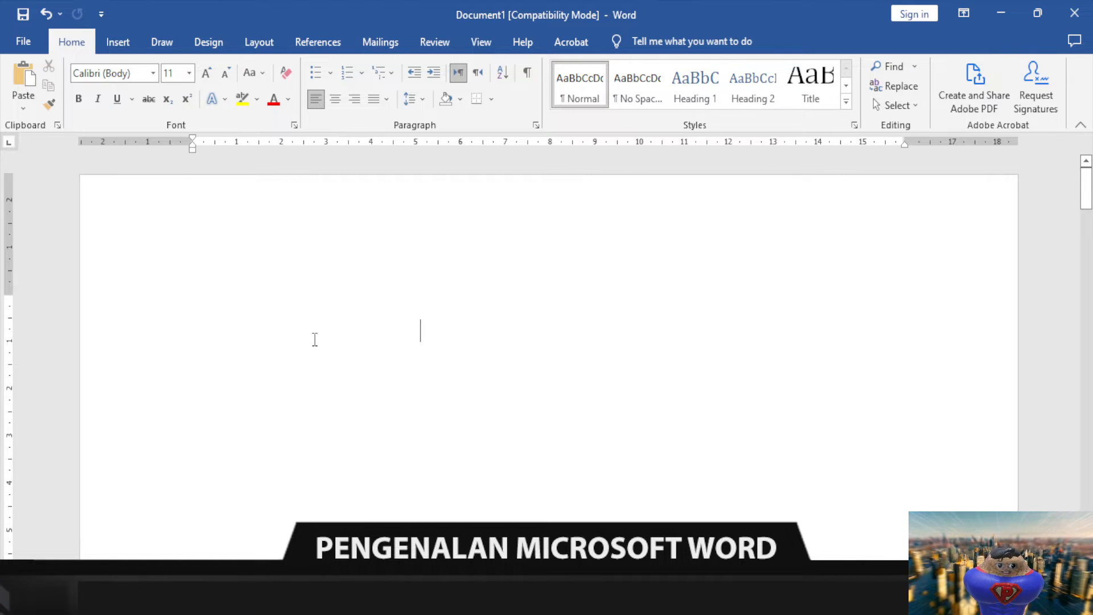
left_click_drag(427, 349, 276, 324)
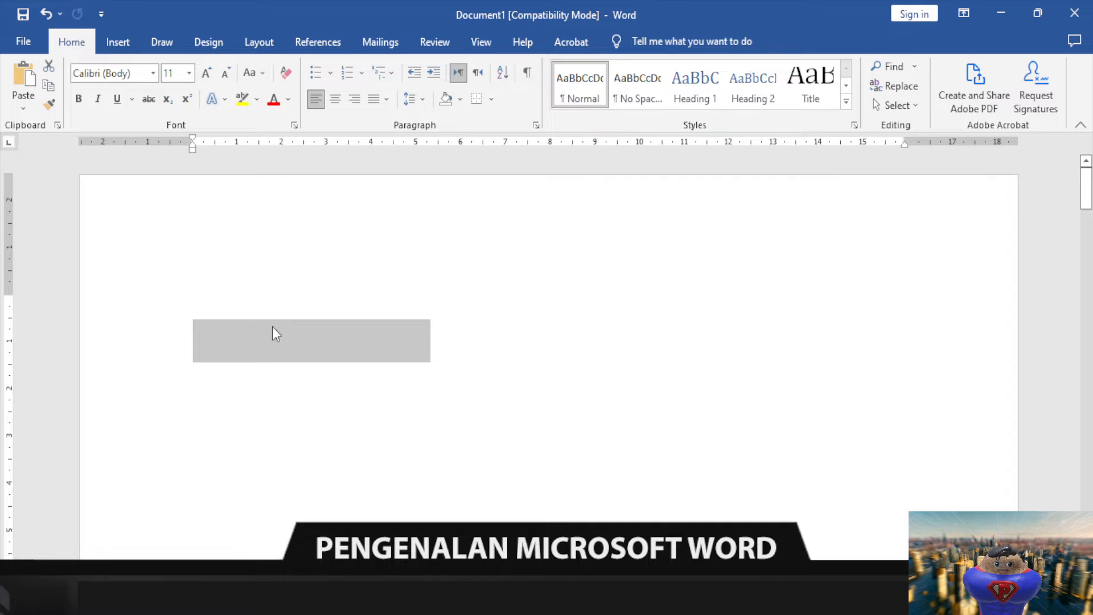
key("ctrl+v")
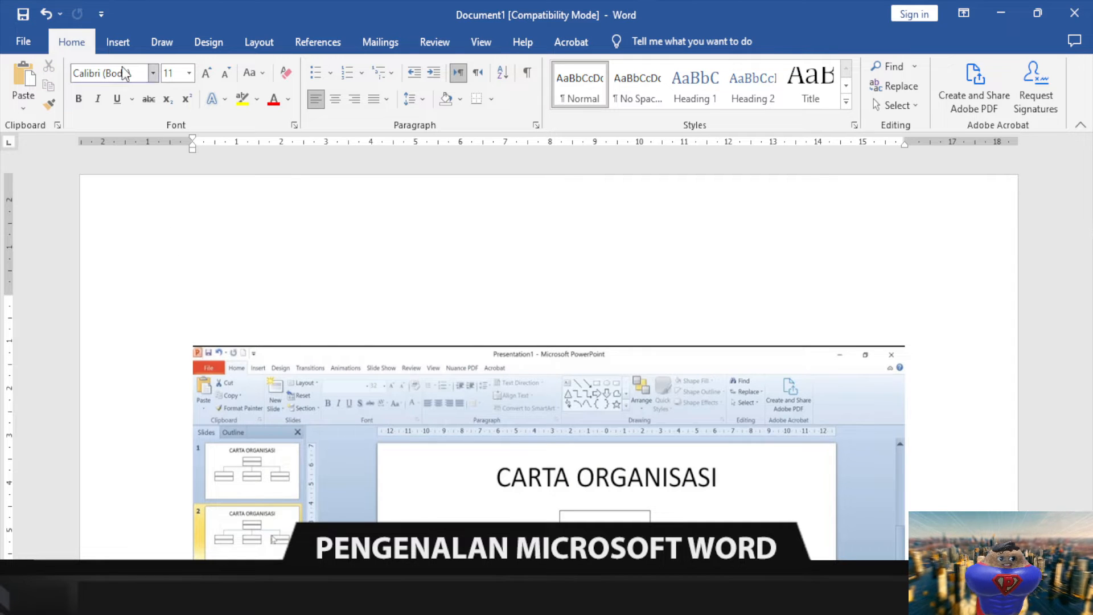
- Insert a blank page and write the sentence "Saya belajar Microsoft Word." on the document's first line
left_click(120, 42)
left_click(50, 87)
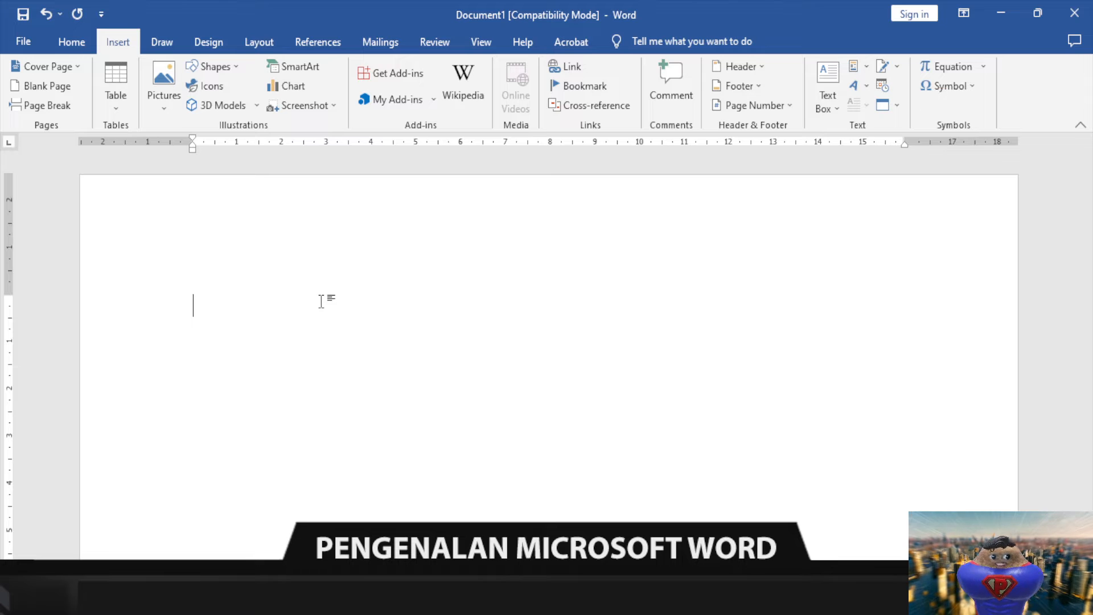
type("Sa")
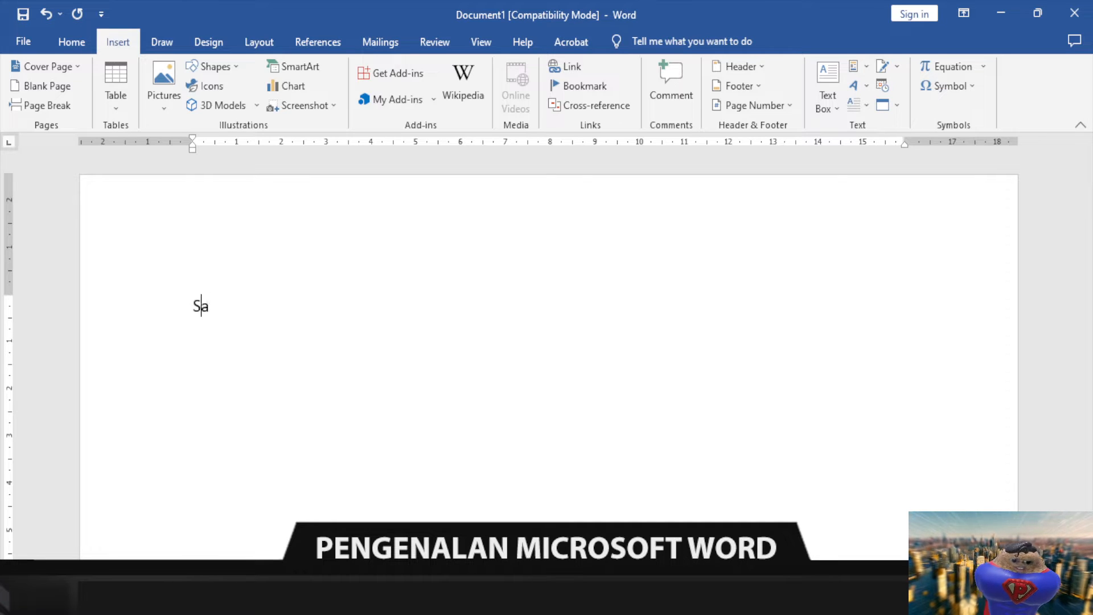
type("ya")
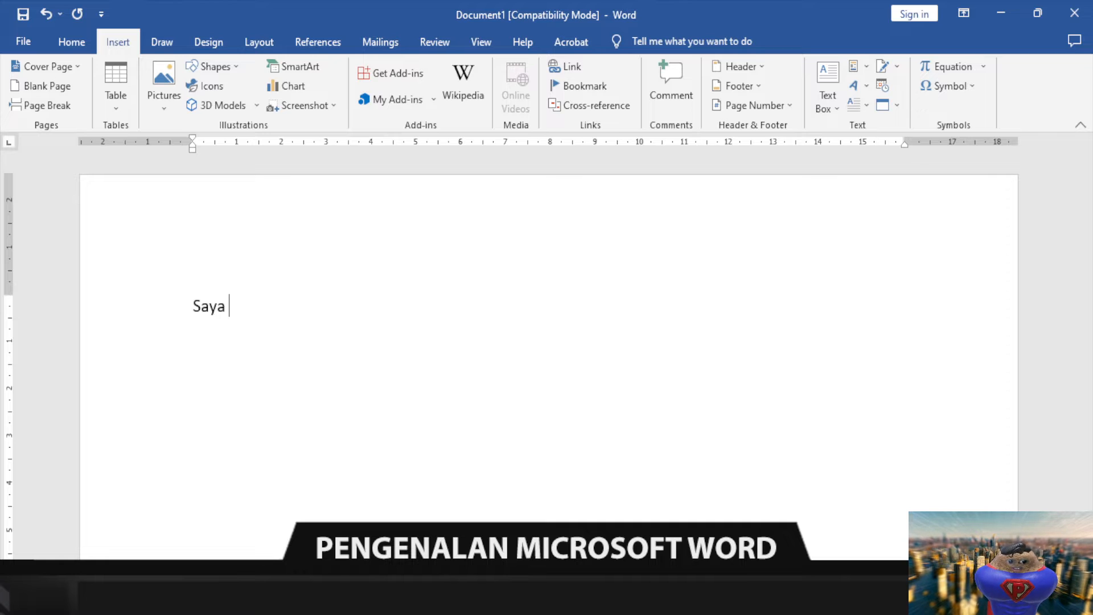
type(" bela")
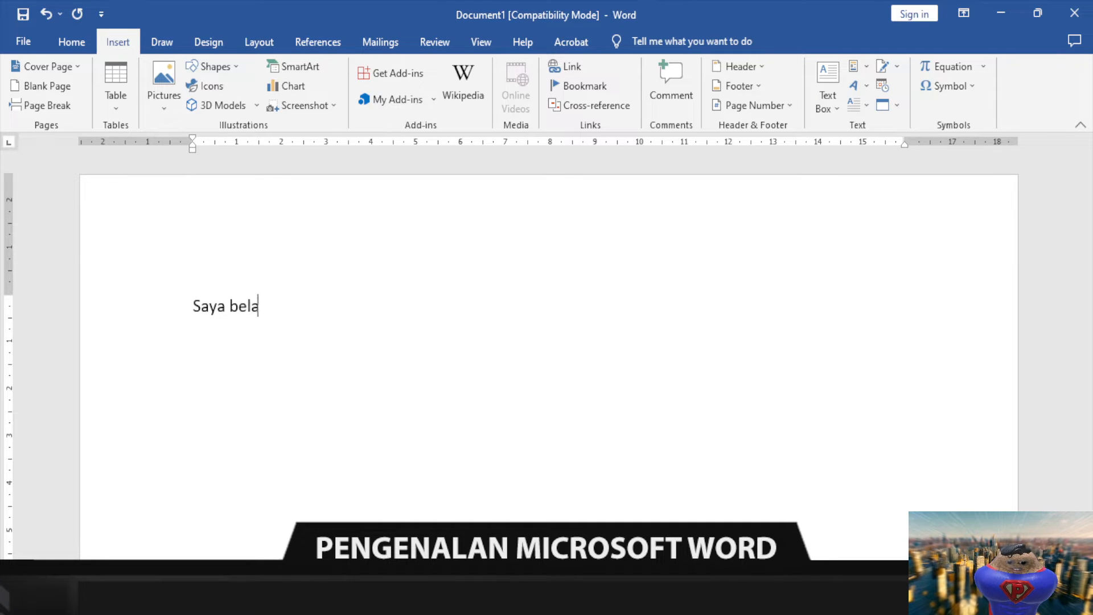
type("jar M")
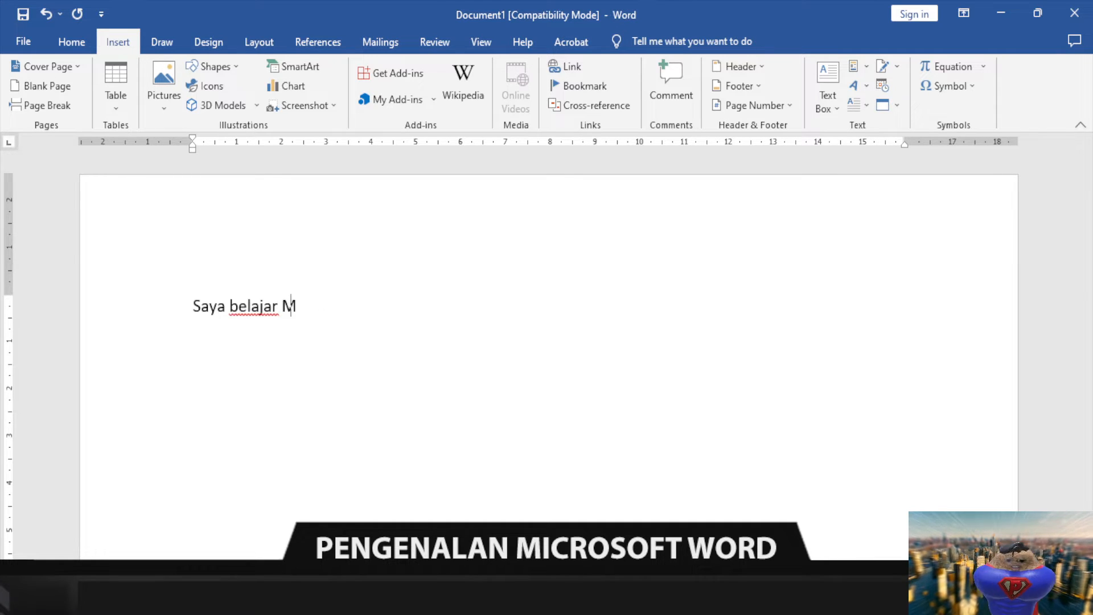
type("icrosoft ")
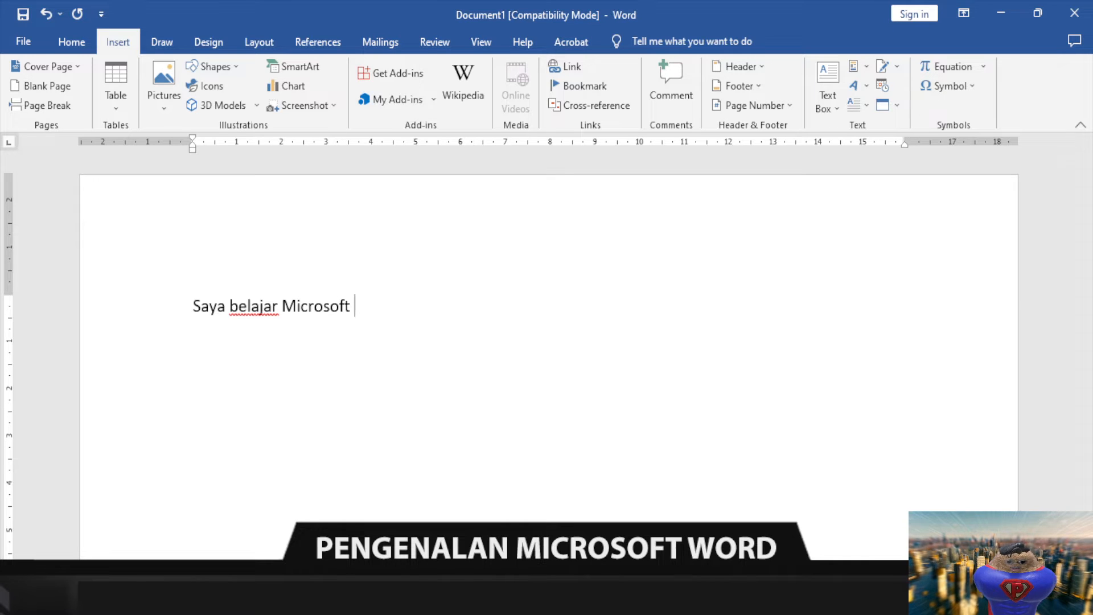
type("Word.")
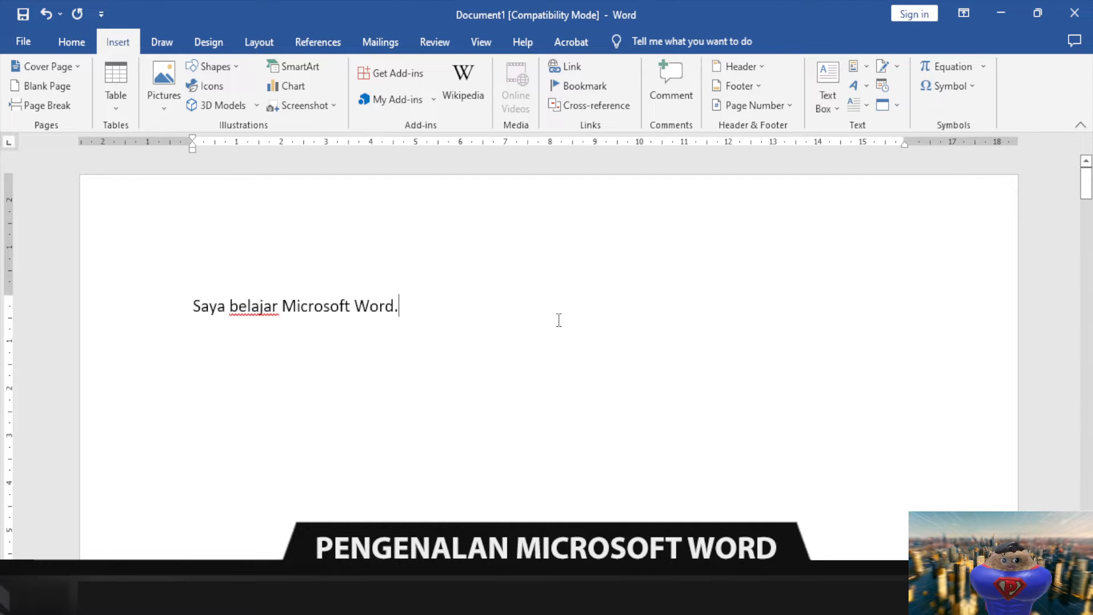
key("Return")
left_click(521, 308)
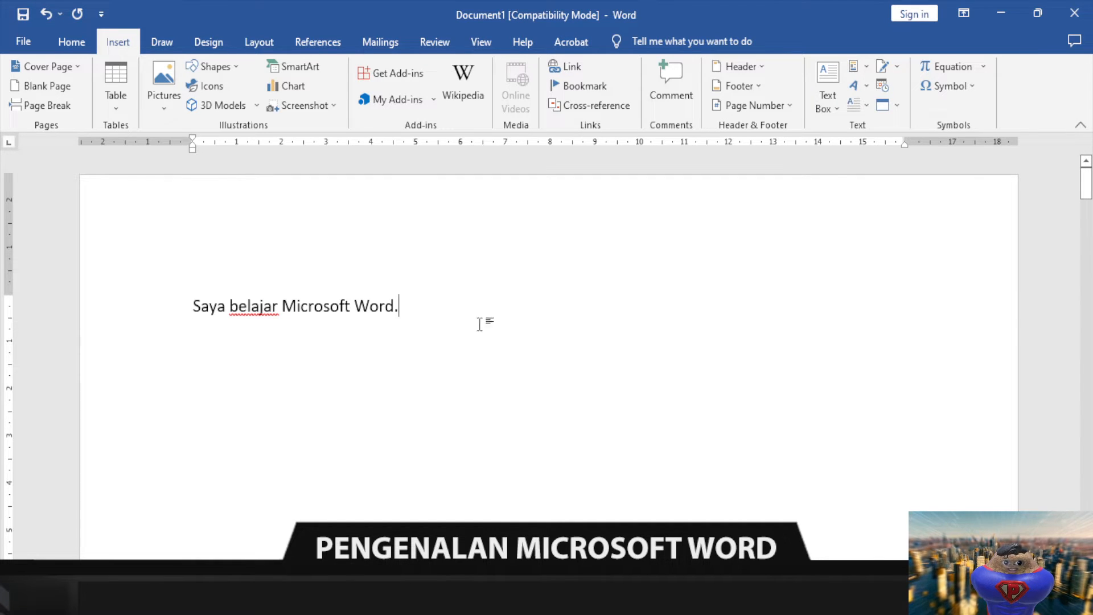
left_click(350, 339)
key("BackSpace")
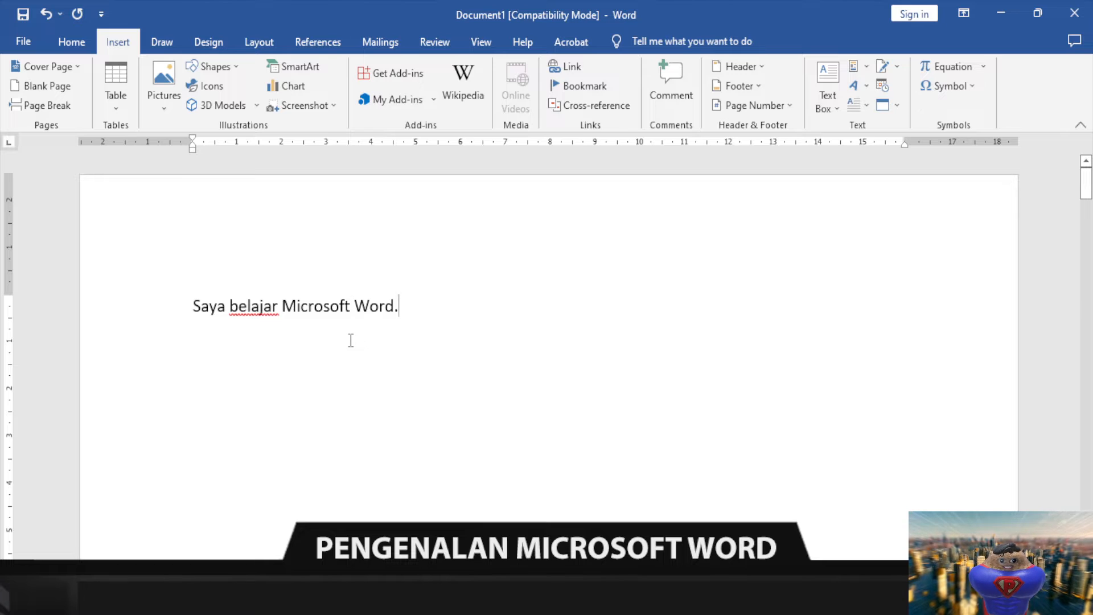
- Select the whole sentence "Saya belajar Microsoft Word." and clear the selection again, twice
left_click_drag(447, 303, 168, 310)
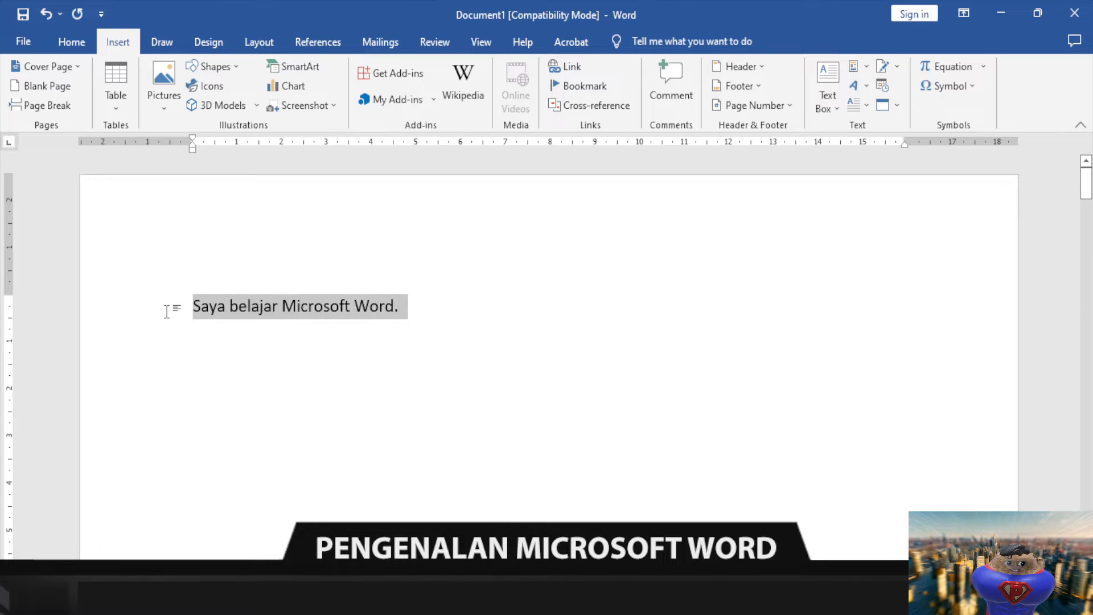
left_click(224, 326)
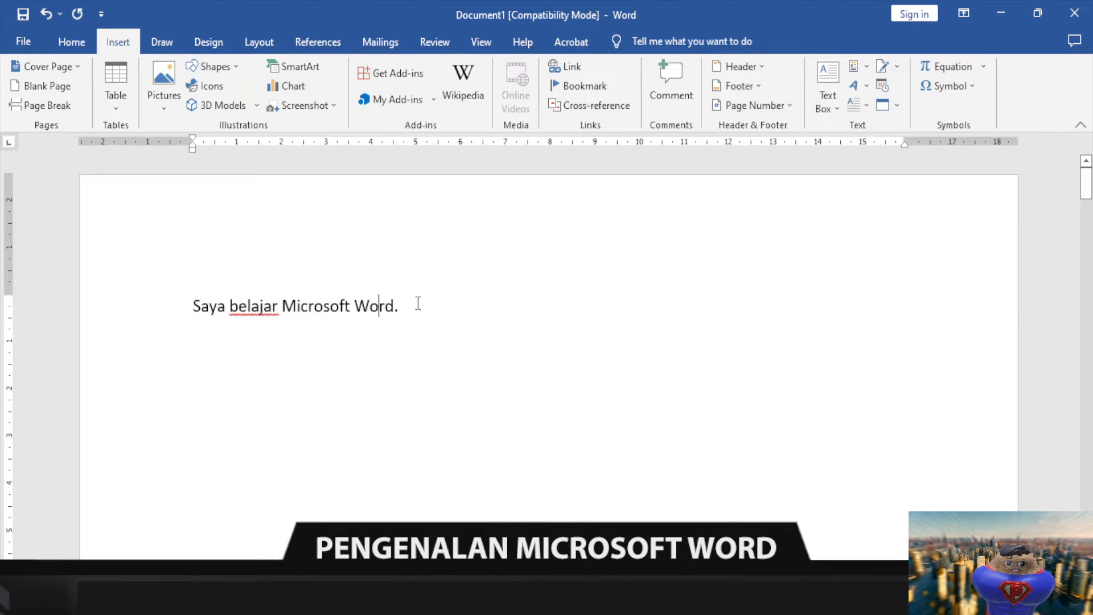
left_click_drag(419, 303, 195, 309)
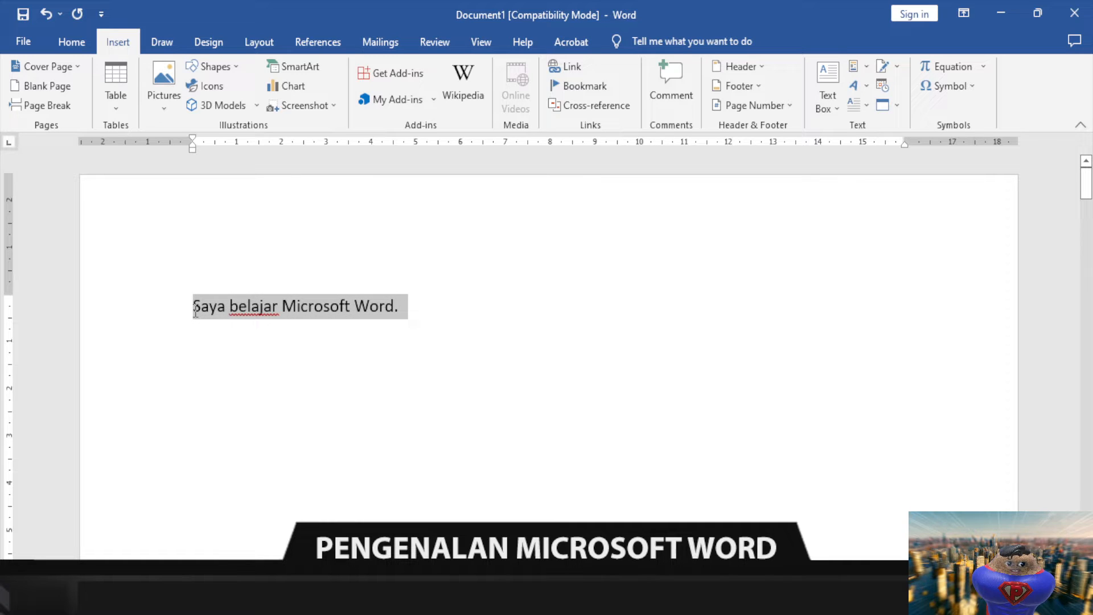
left_click(214, 336)
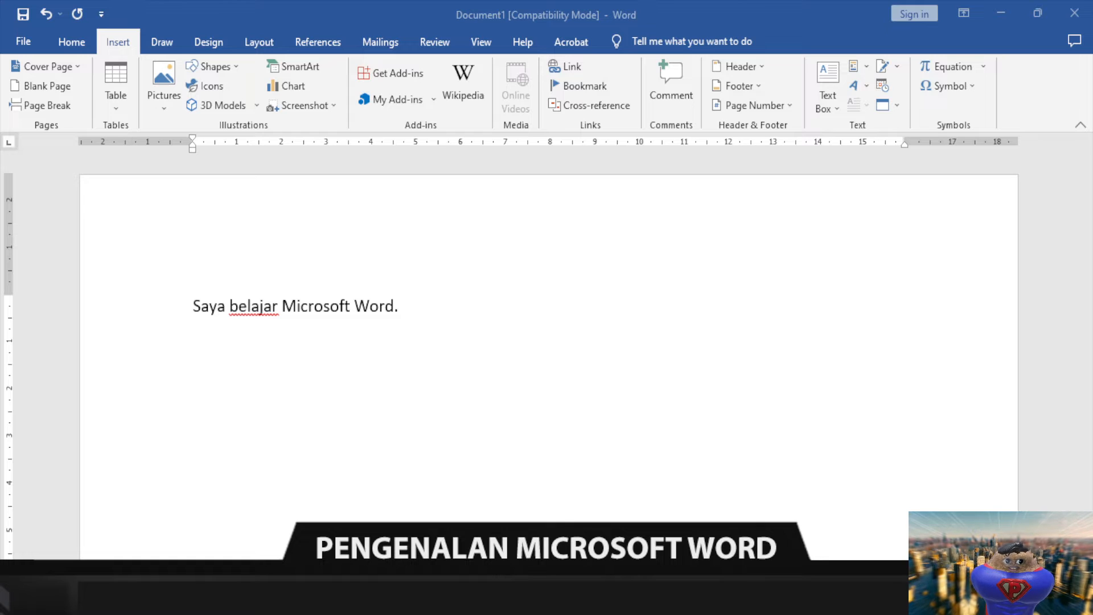
left_click(407, 322)
left_click(418, 306)
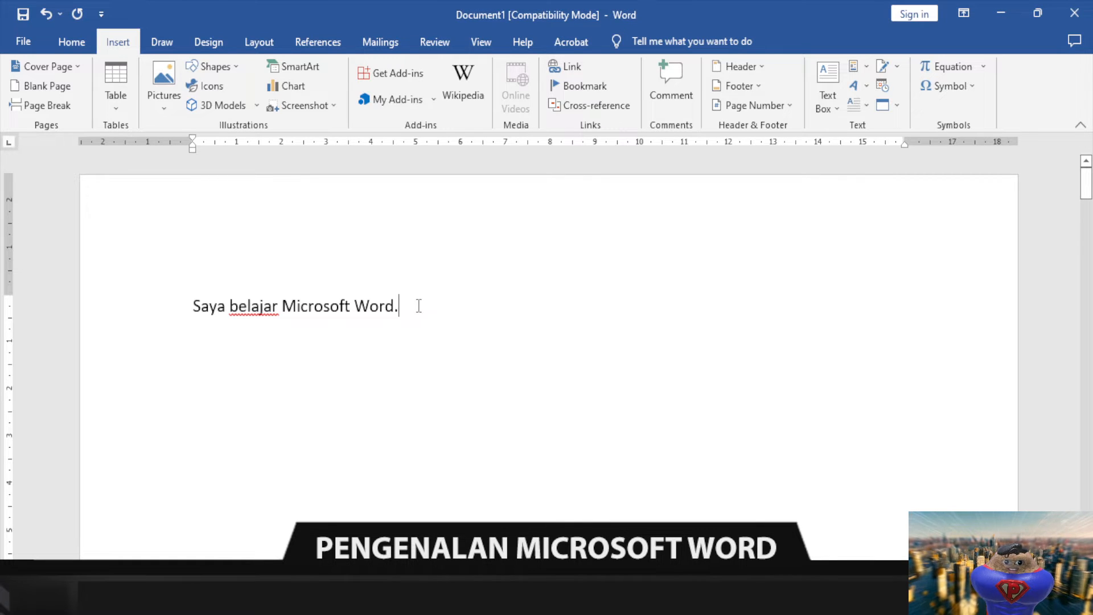
double_click(419, 329)
left_click(197, 334)
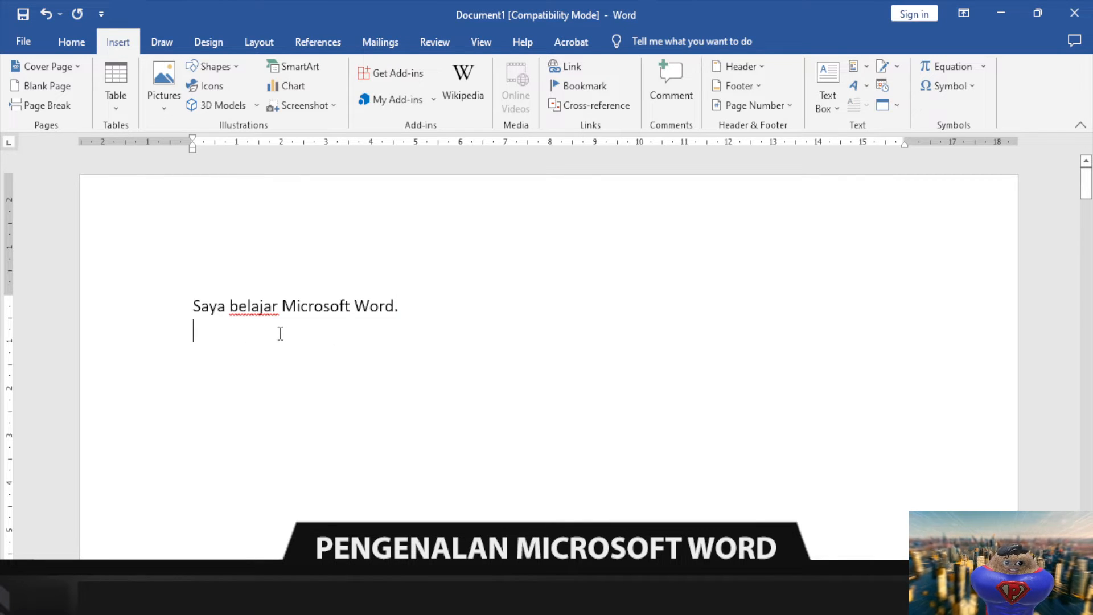
left_click(378, 305)
left_click(437, 304)
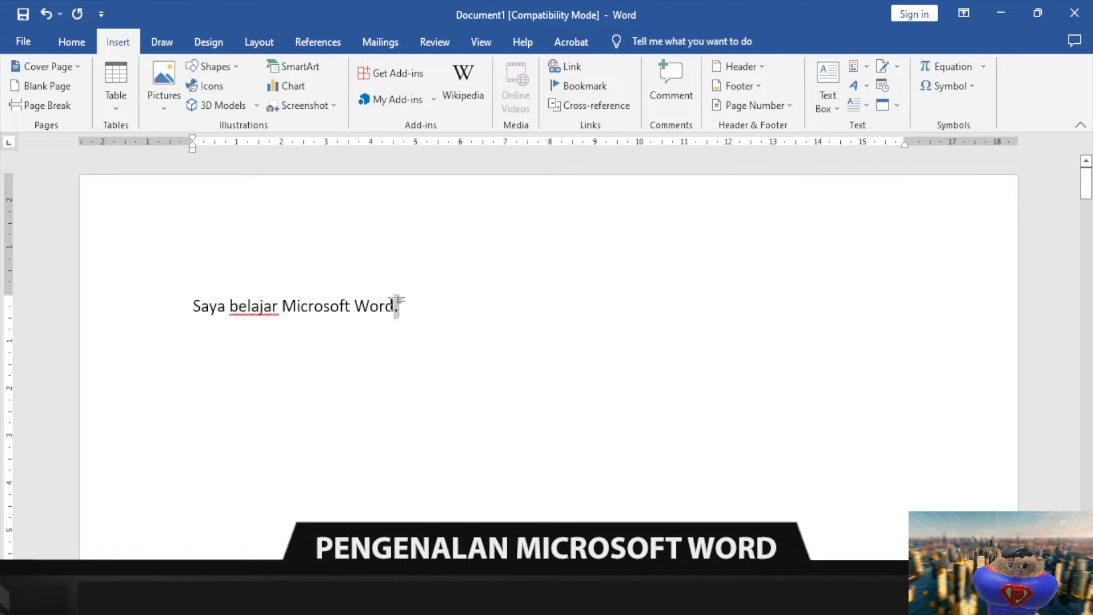
- Underline the words "Microsoft Word." at the end of the sentence
left_click_drag(398, 305, 297, 307)
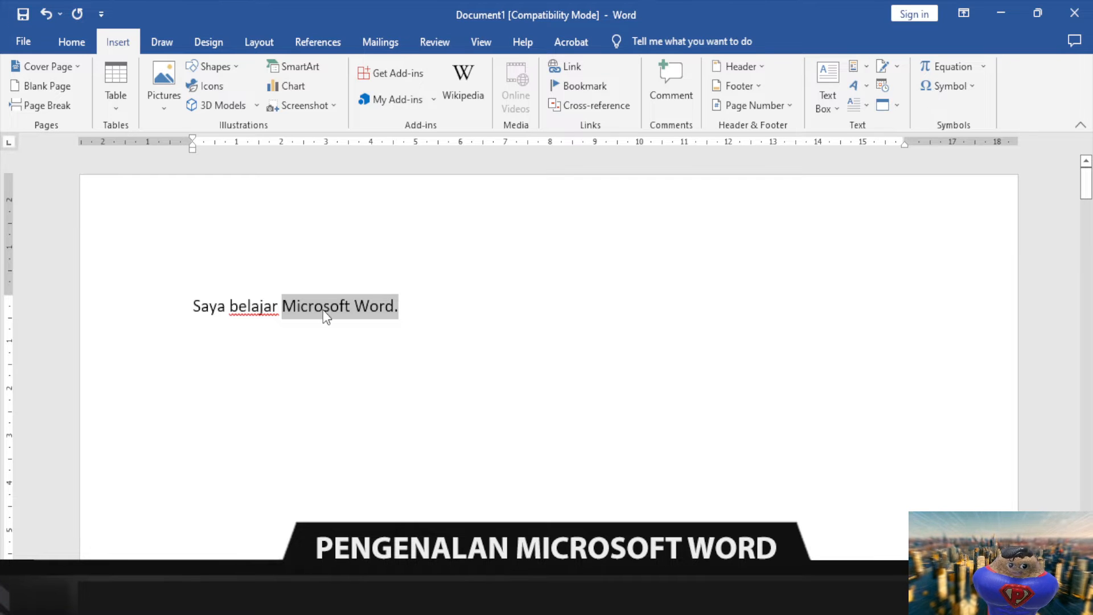
left_click(380, 312)
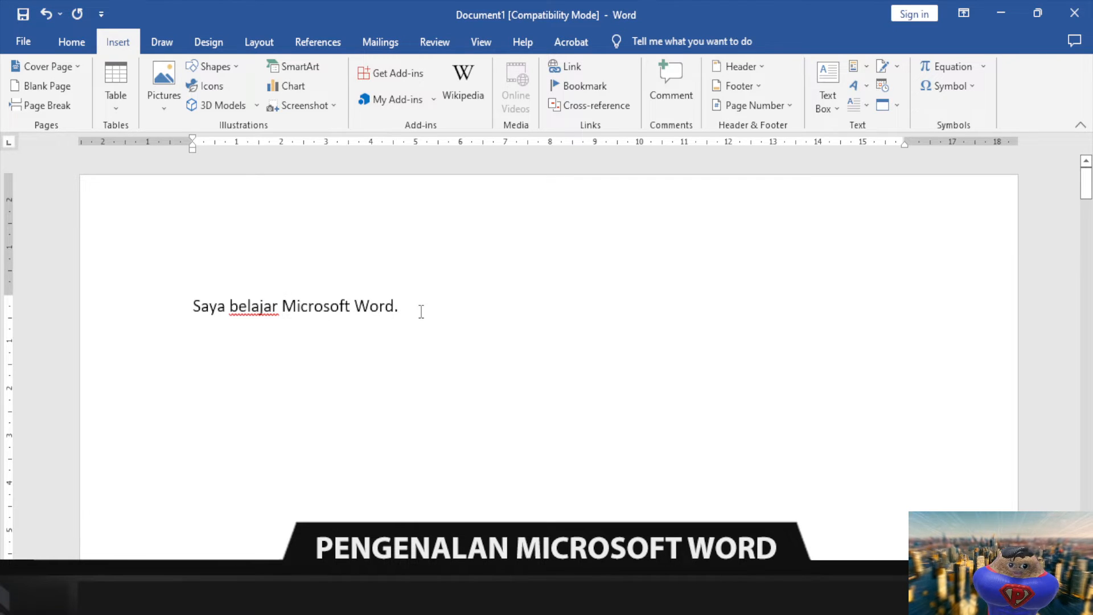
left_click(421, 311)
left_click_drag(423, 311, 306, 297)
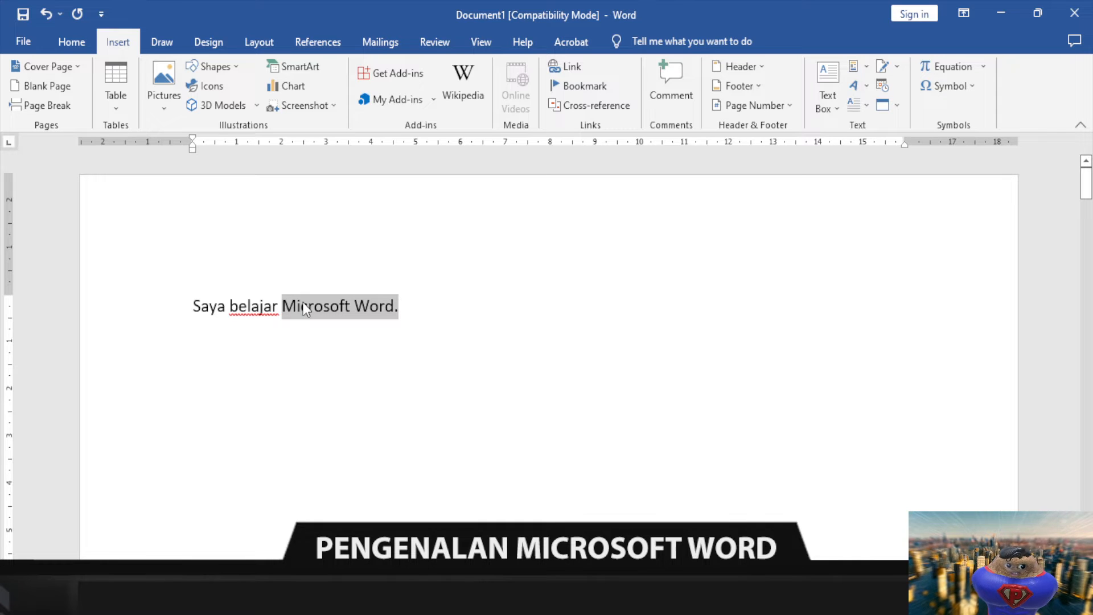
left_click(306, 310)
left_click_drag(407, 312, 305, 310)
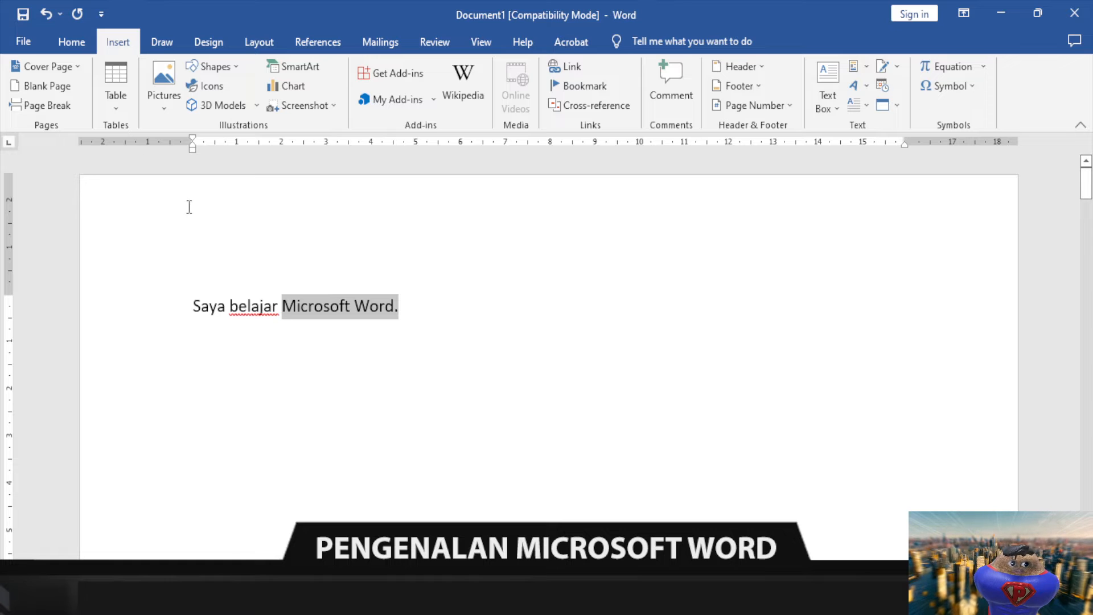
left_click(76, 45)
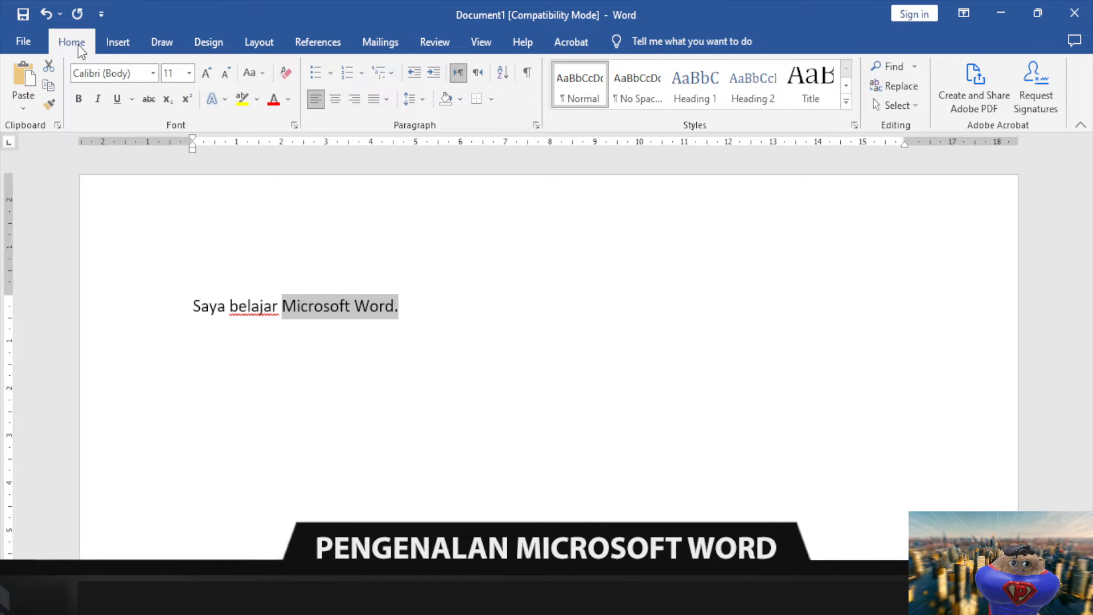
left_click(121, 105)
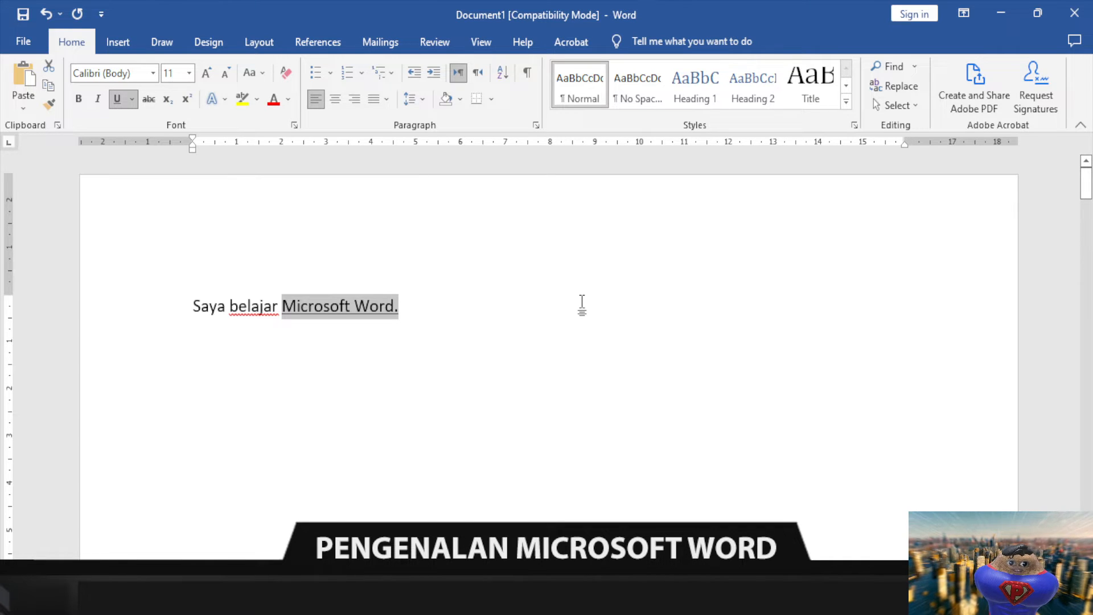
left_click(653, 281)
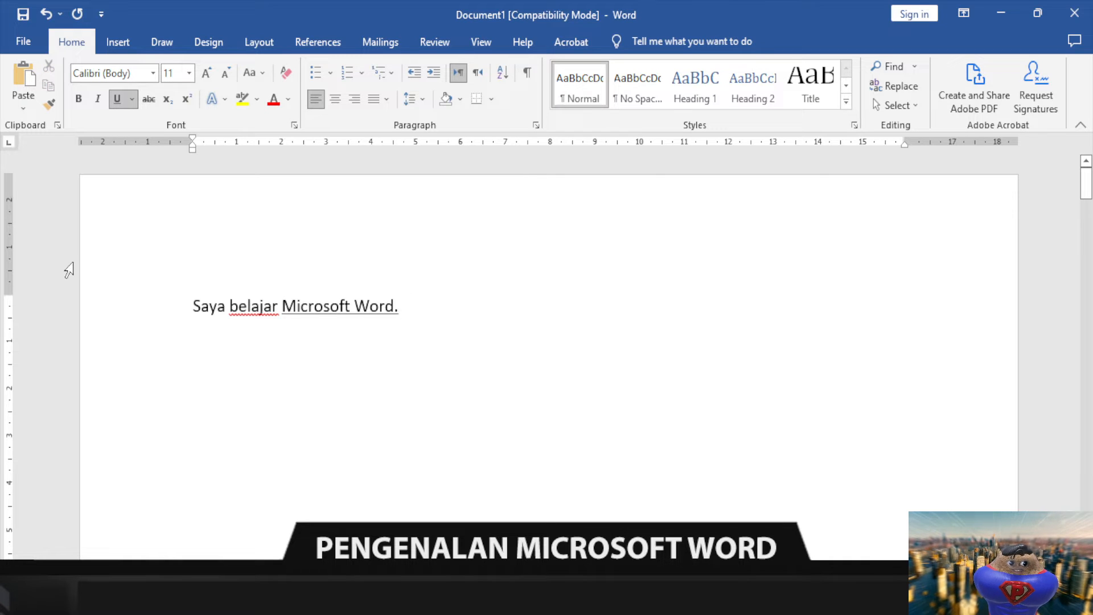
- Undo the accidental centre alignment of the blank line below the sentence
left_click(63, 307)
key("ctrl+z")
key("ctrl+z")
key("ctrl+z")
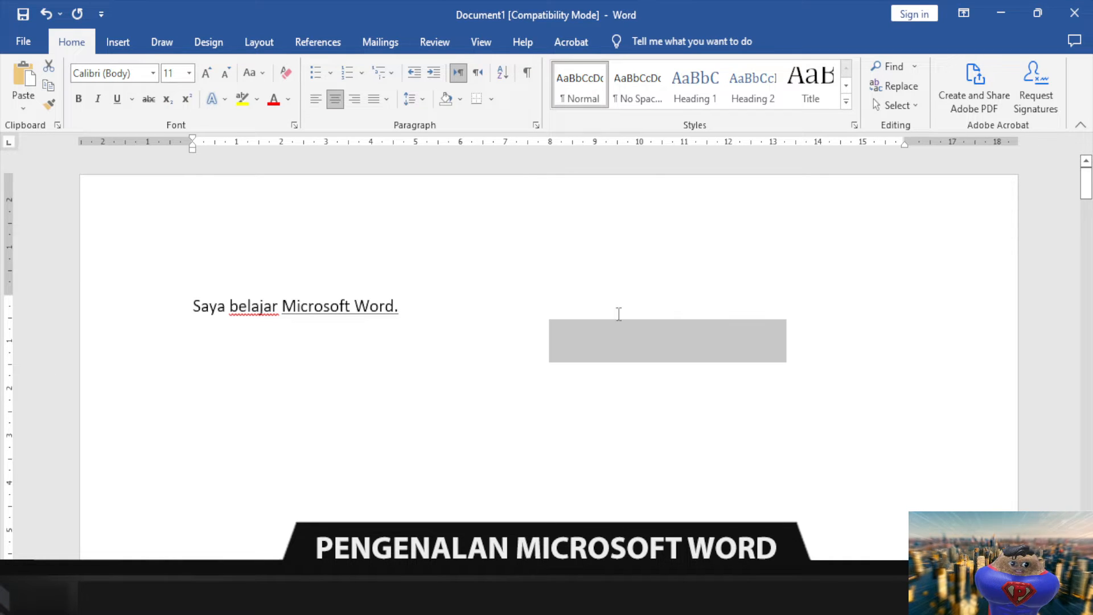
left_click(648, 288)
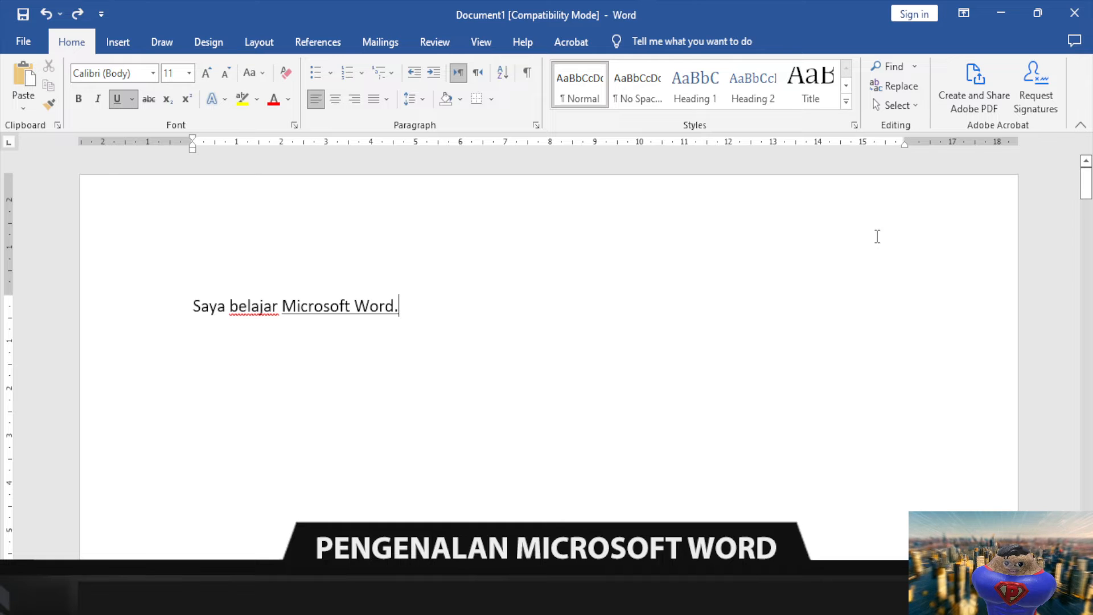
scroll(878, 383, "down", 3)
scroll(879, 383, "up", 3)
left_click(668, 339)
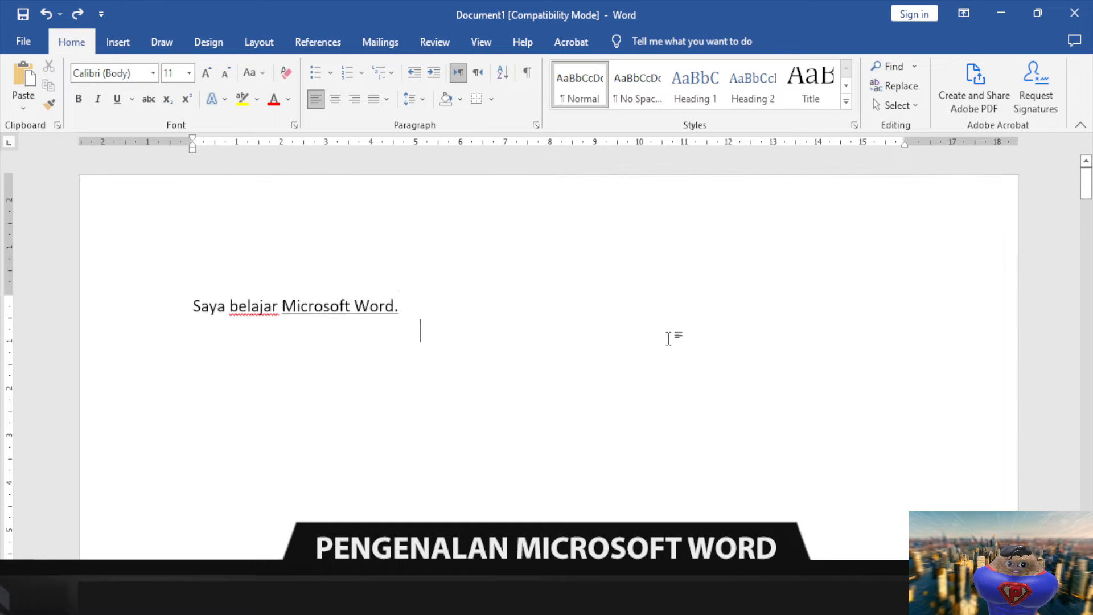
left_click(295, 444)
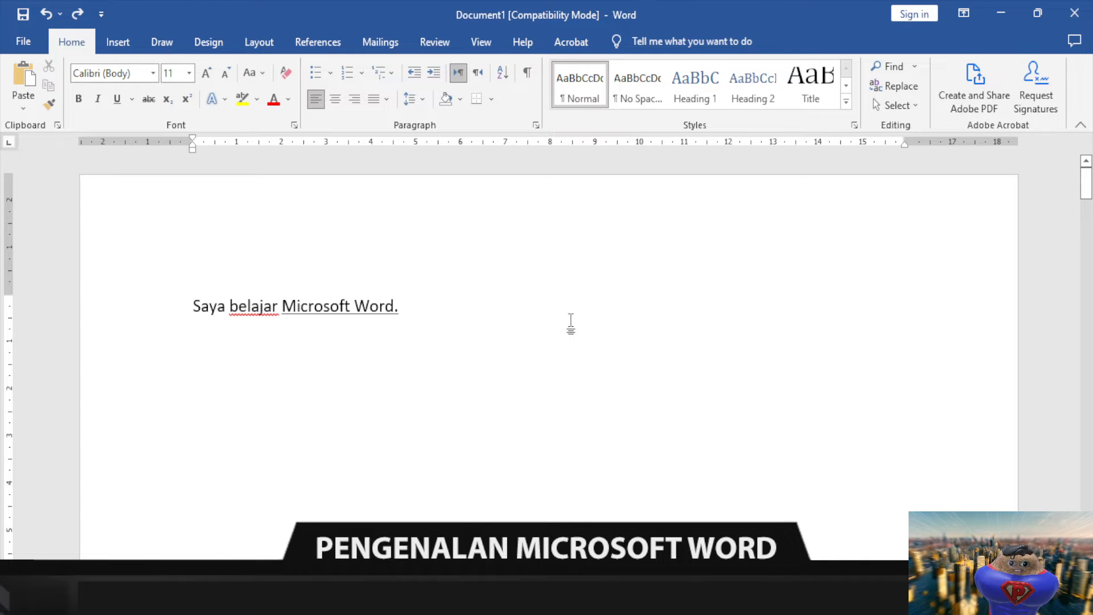
left_click(629, 277)
left_click(549, 329)
left_click(498, 288)
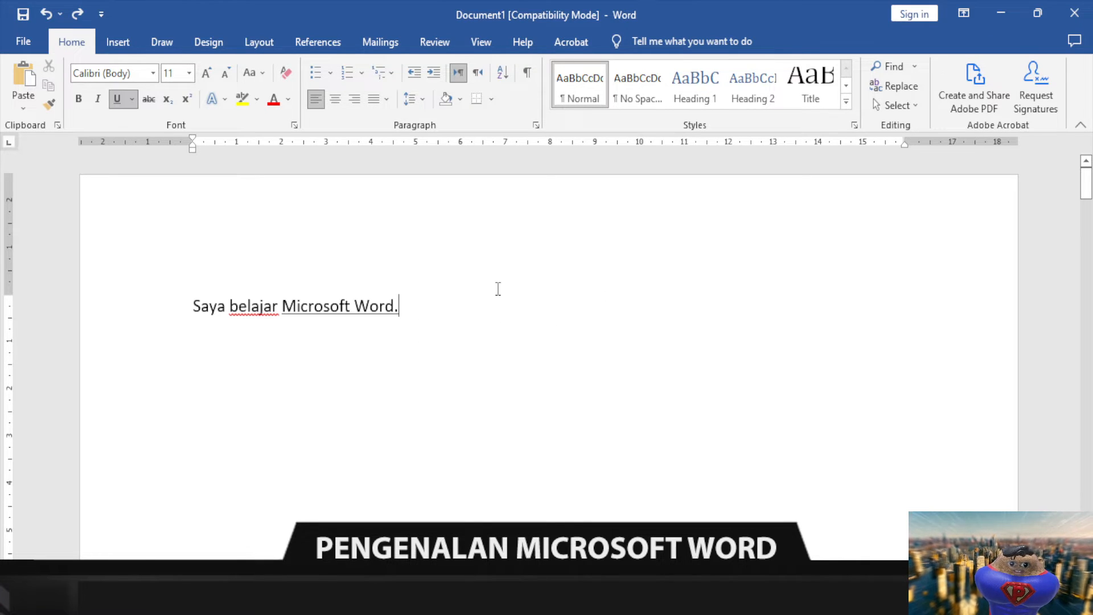
- Select the words "Microsoft Word." at the end of the sentence and clear the selection again, twice
left_click(497, 337)
left_click(467, 310)
left_click_drag(399, 307, 324, 317)
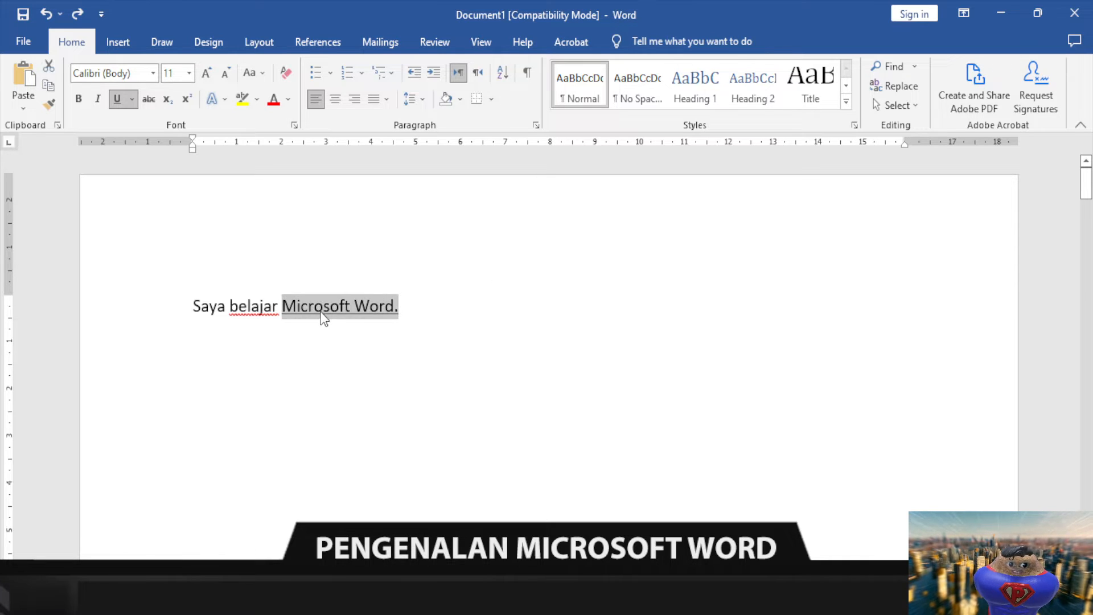
left_click(309, 315)
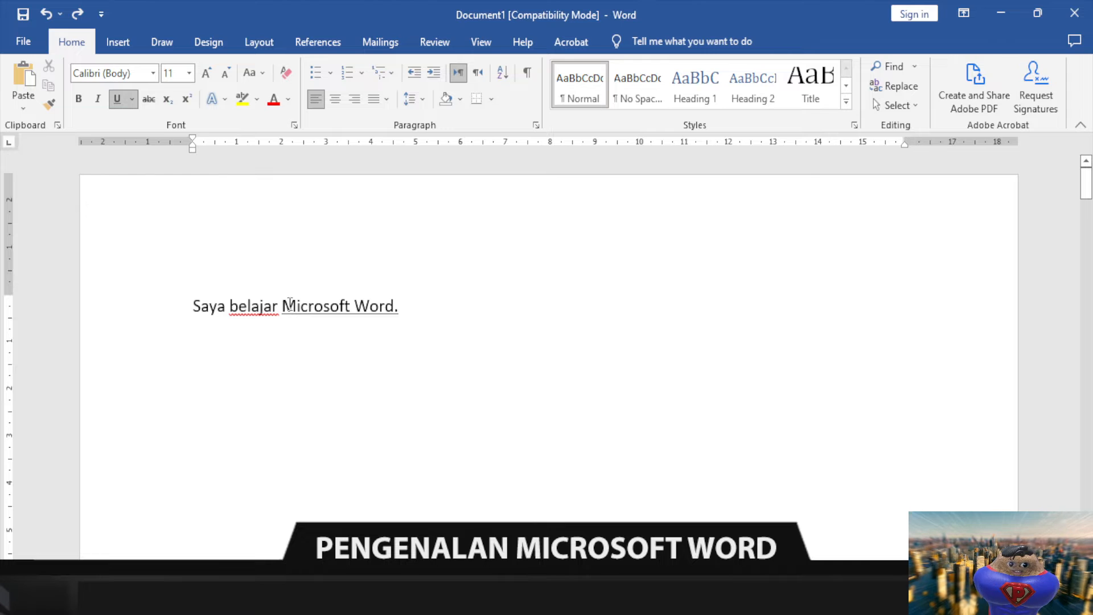
left_click_drag(282, 306, 418, 310)
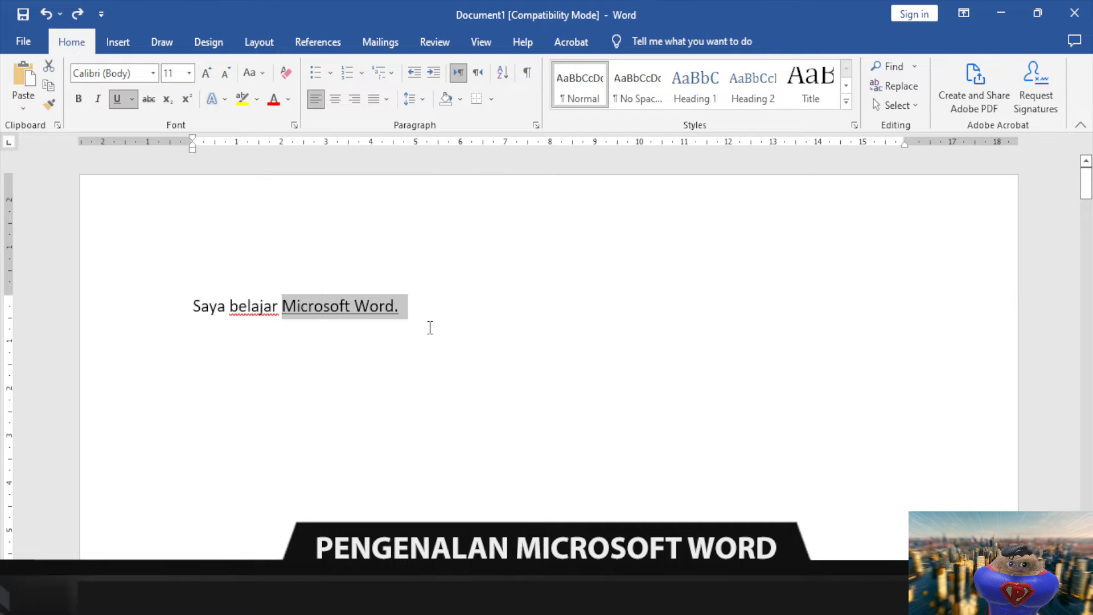
left_click(430, 328)
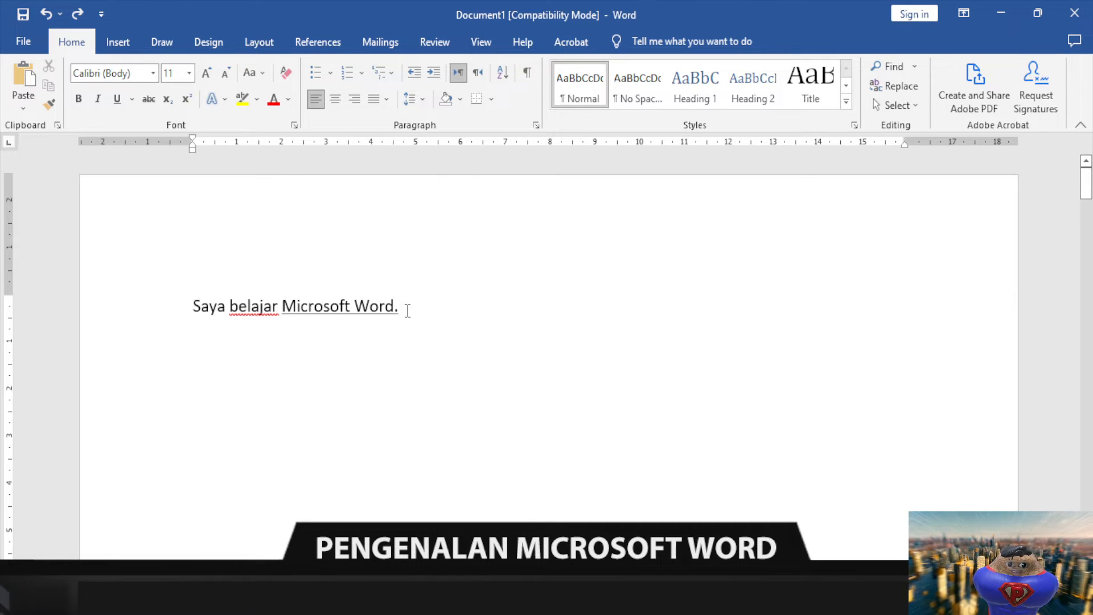
- Remove the underline from the words "Microsoft Word." and apply it again
left_click_drag(404, 308, 342, 306)
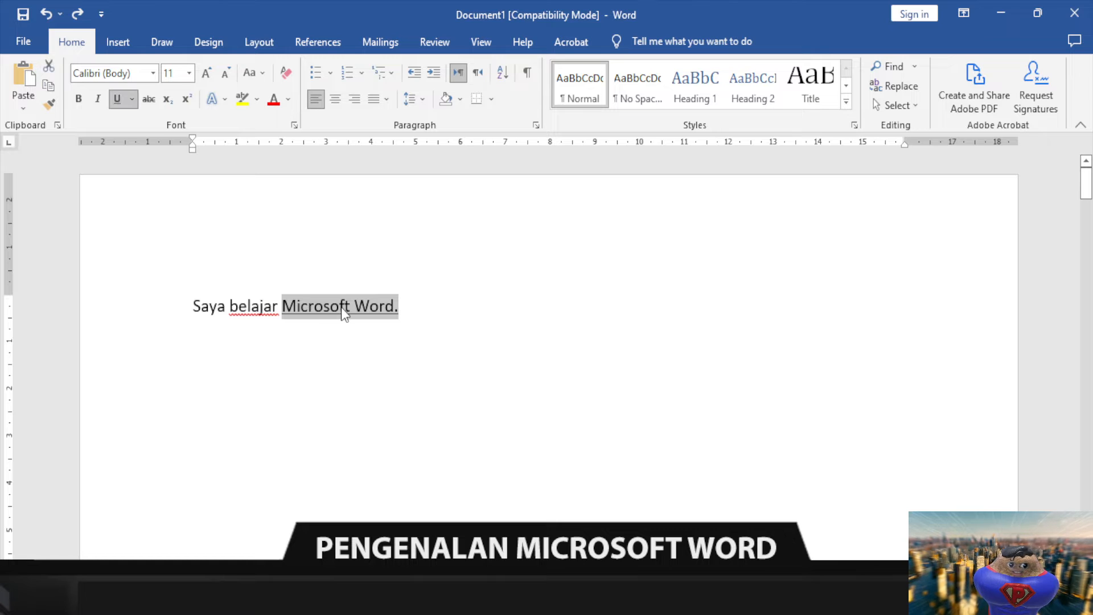
left_click(115, 102)
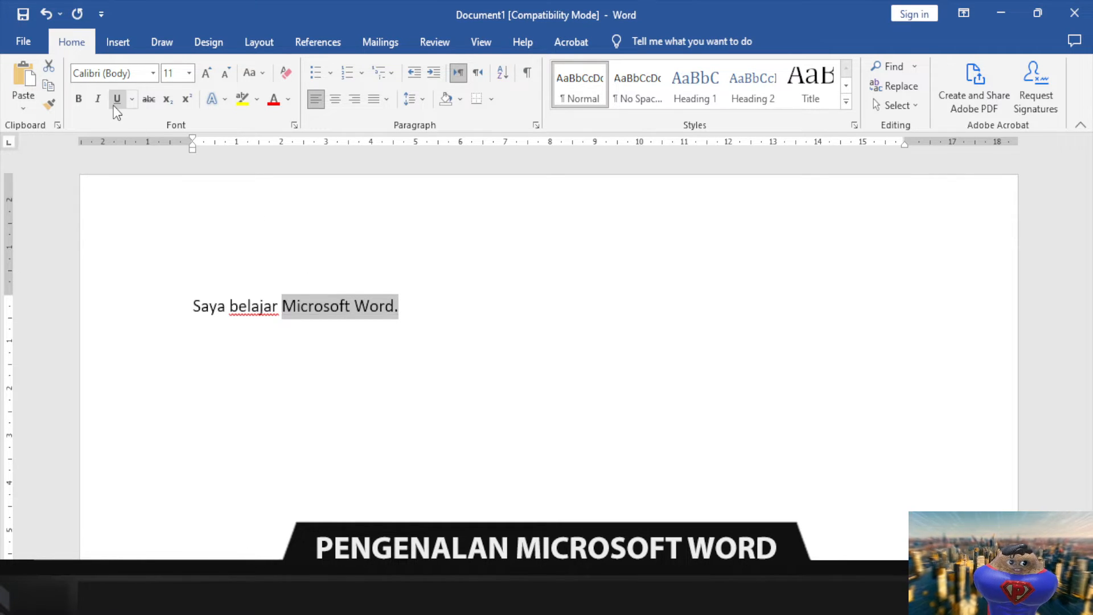
left_click(402, 308)
left_click_drag(401, 308, 283, 307)
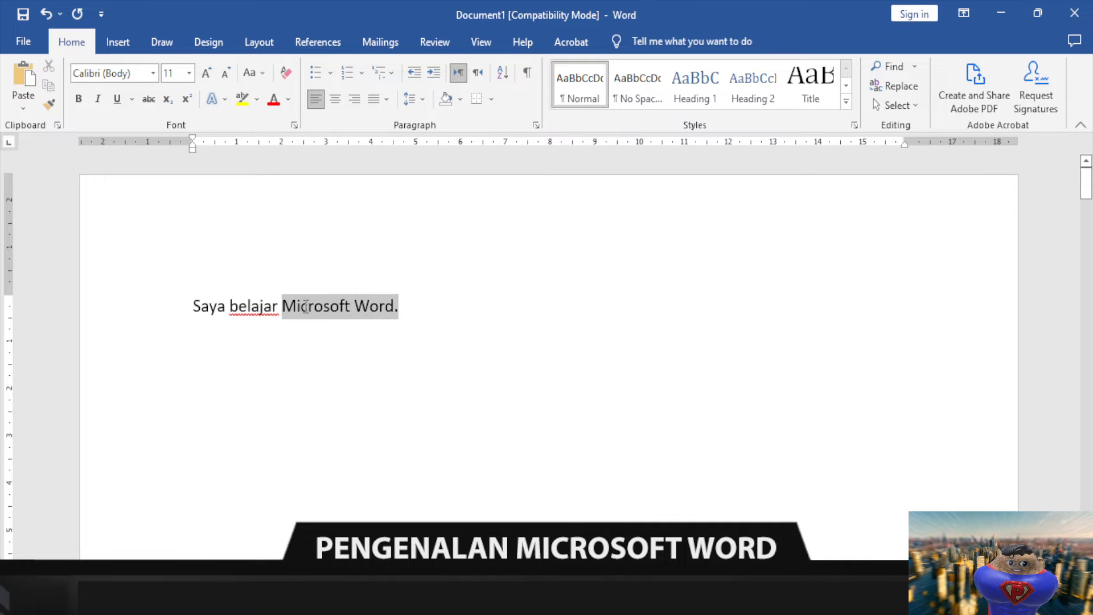
left_click(114, 100)
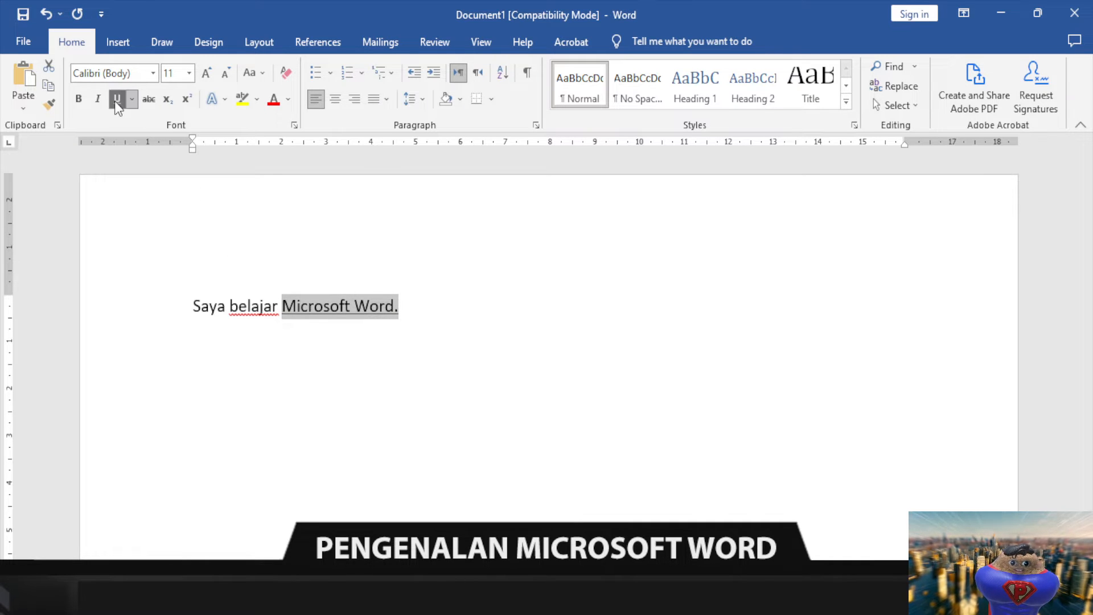
left_click(422, 314)
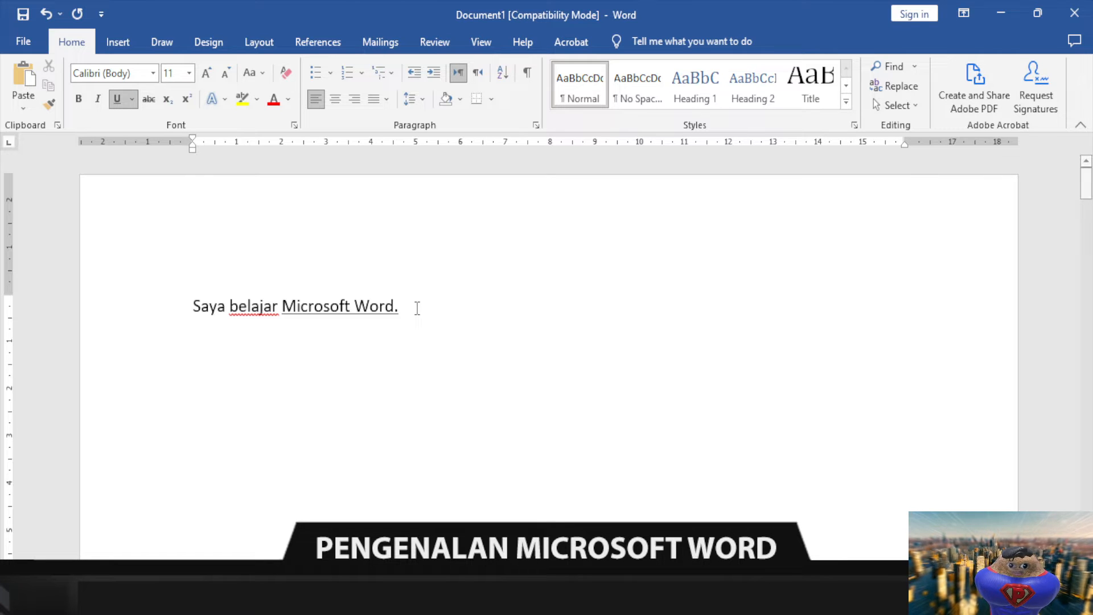
- Make the words "Microsoft Word." at the end of the sentence bold
left_click_drag(417, 307, 317, 307)
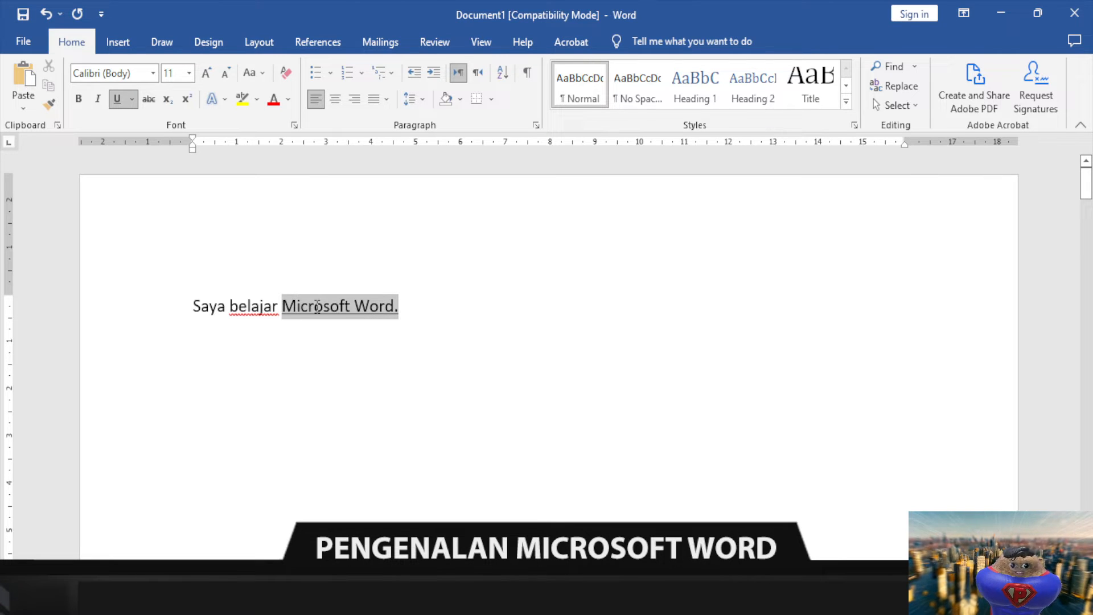
left_click_drag(405, 306, 291, 315)
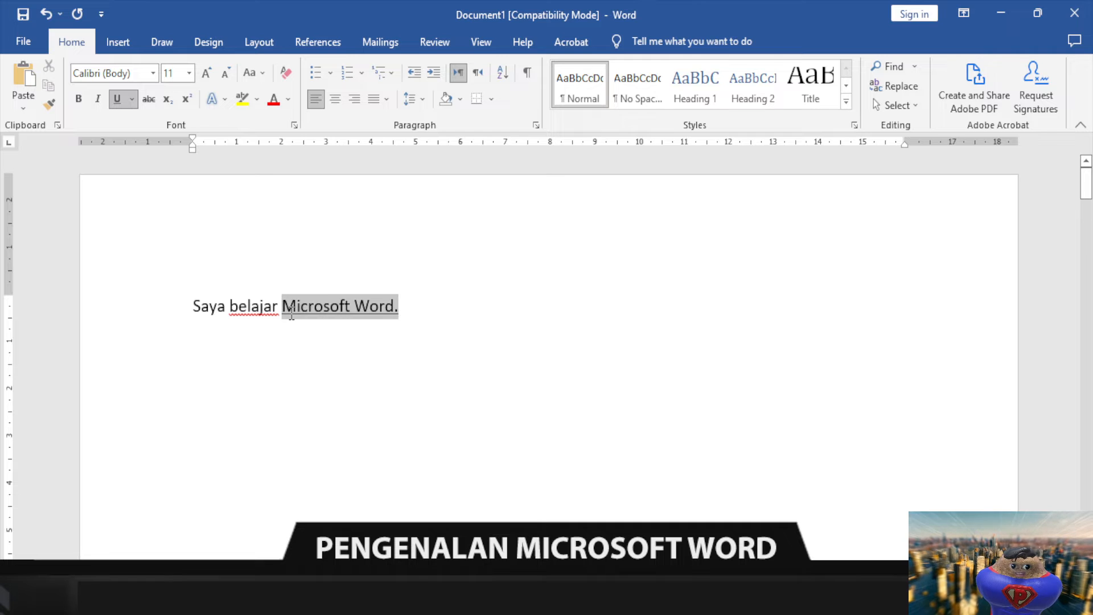
left_click(78, 100)
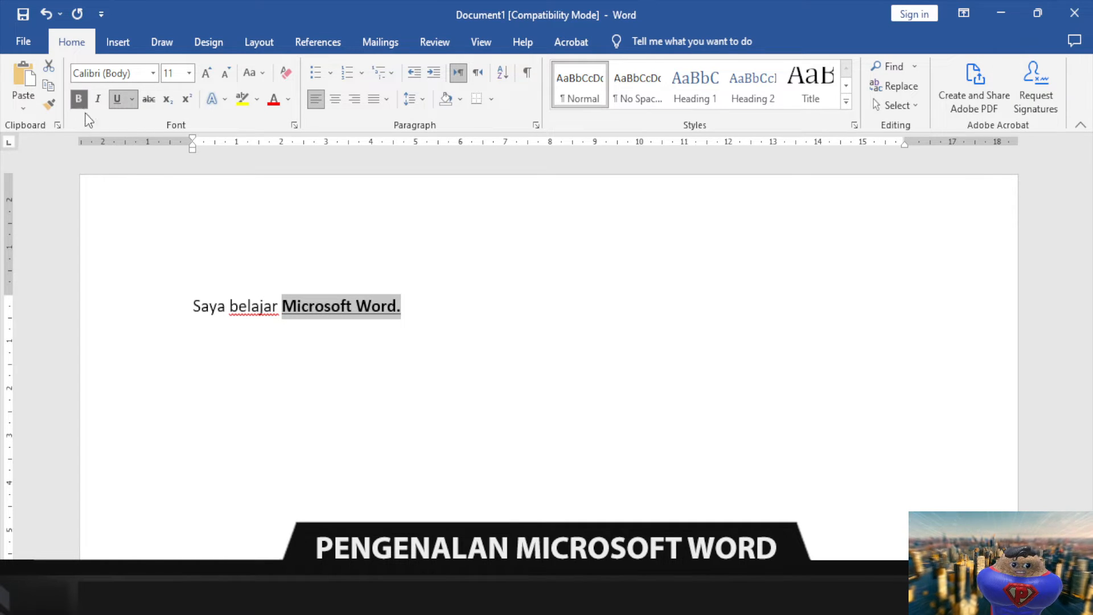
left_click(723, 346)
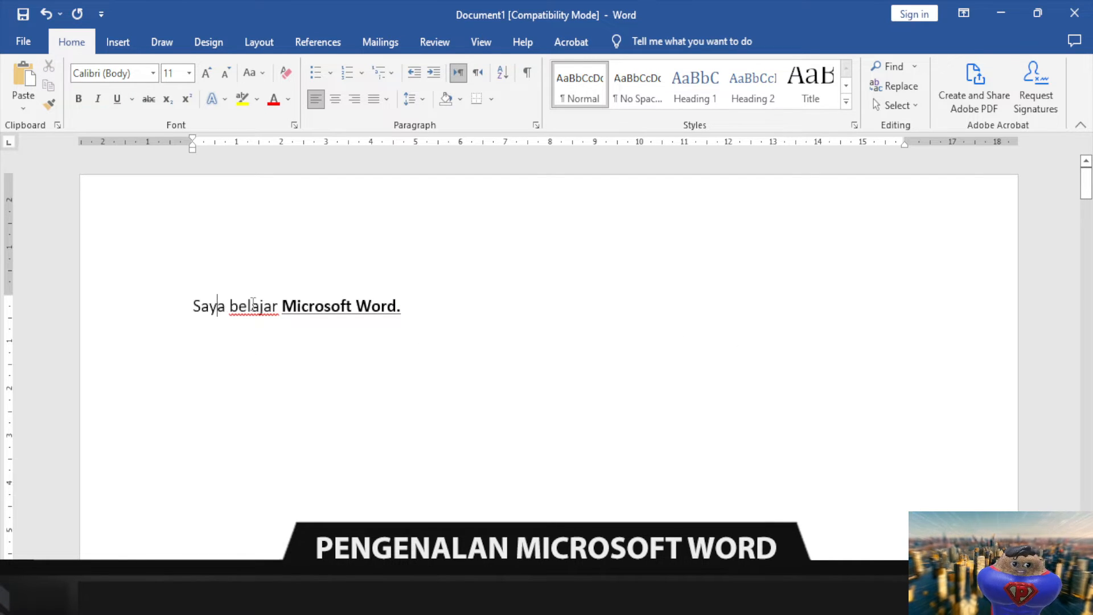
left_click(301, 307)
left_click(449, 319)
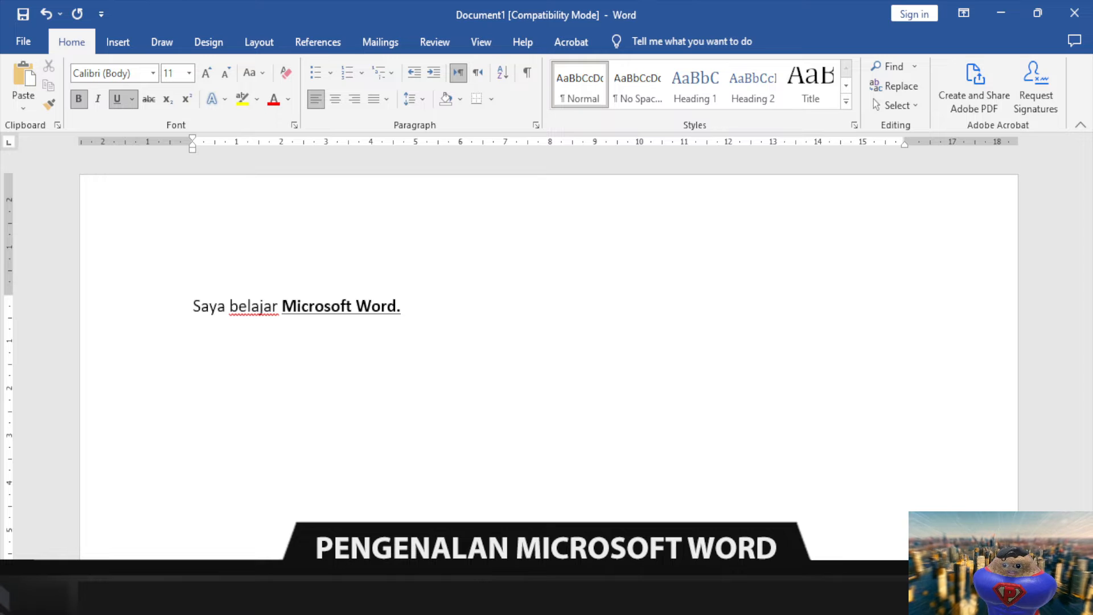
- Examine the sentence up close and the screenshot image further down the document, and return to the first page
scroll(547, 341, "up", 2)
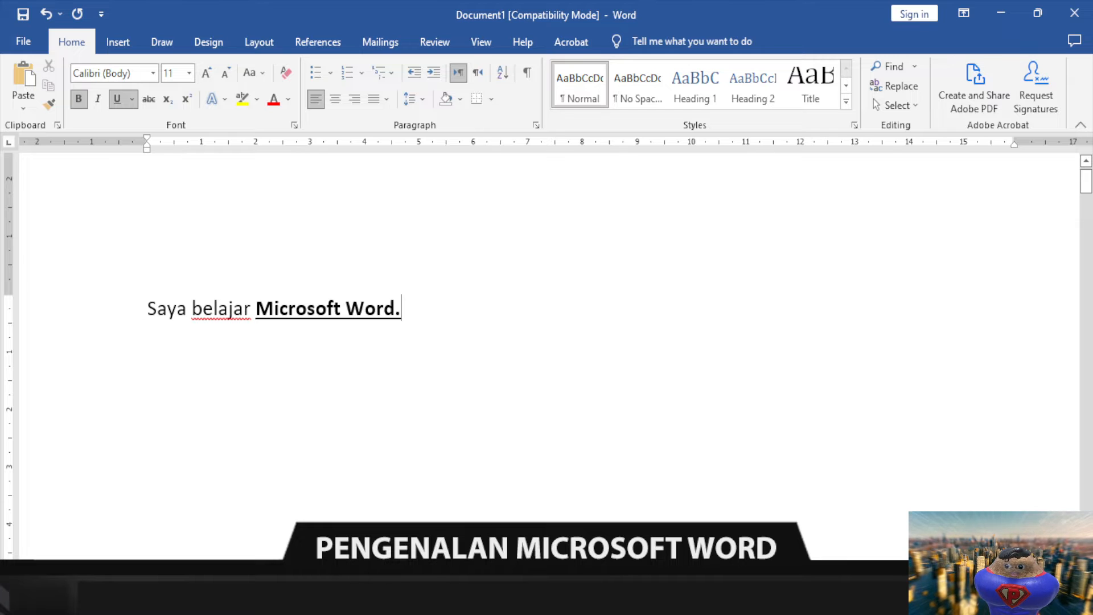
scroll(547, 342, "up", 1)
scroll(547, 353, "left", 2)
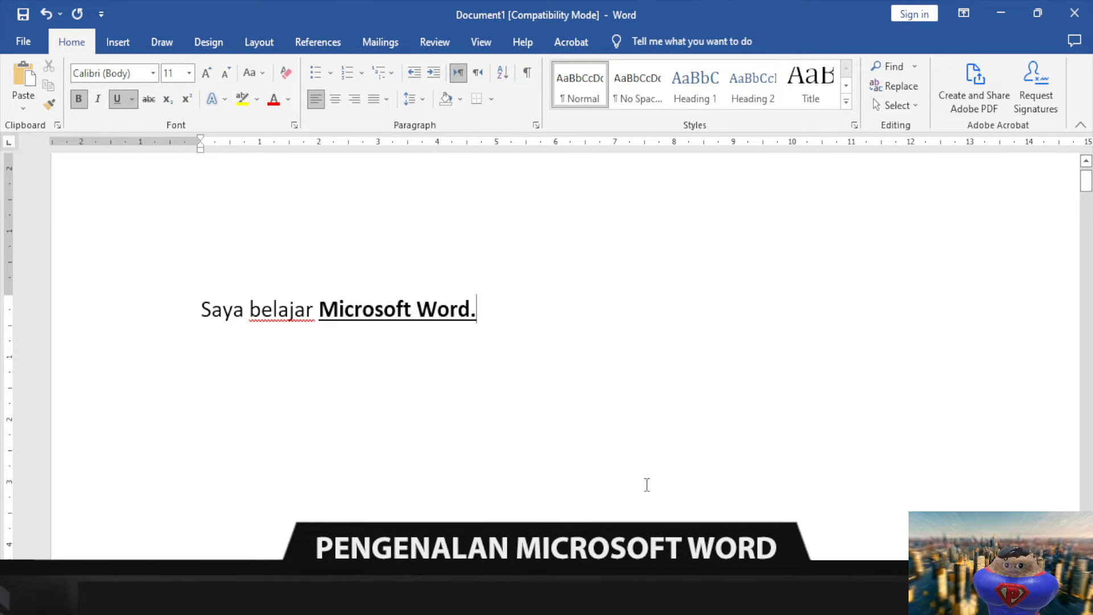
scroll(791, 467, "down", 15)
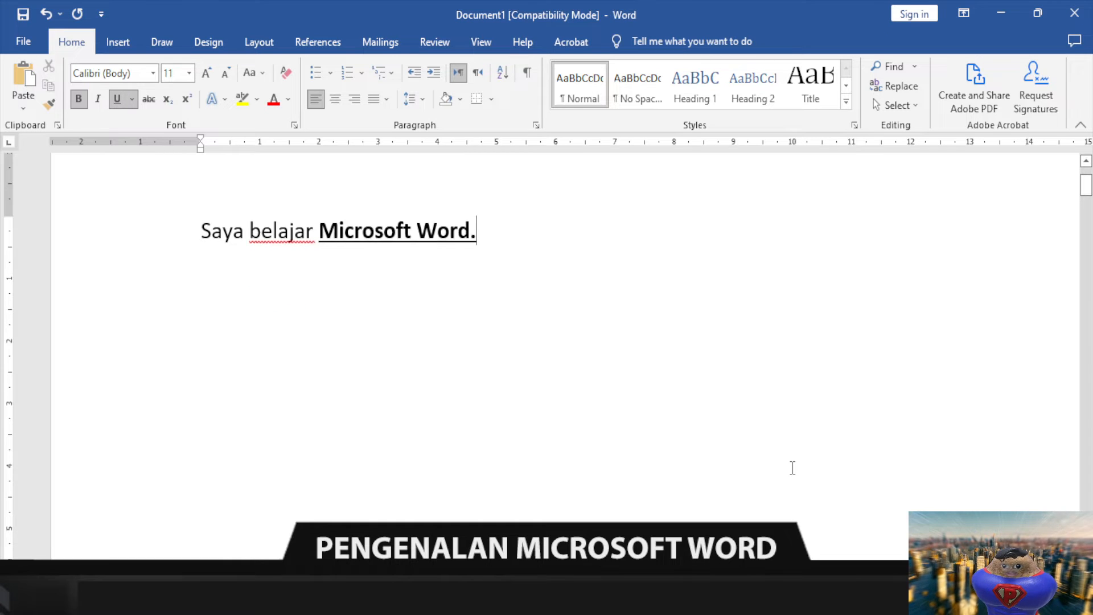
left_click_drag(1086, 251, 1082, 403)
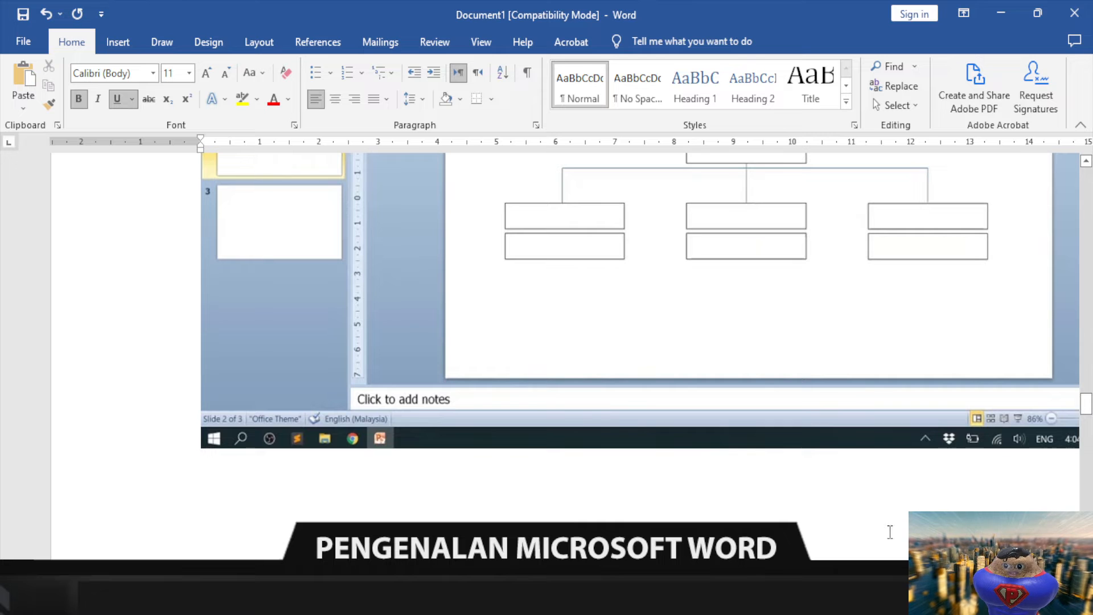
scroll(565, 356, "right", 1)
scroll(934, 398, "right", 5)
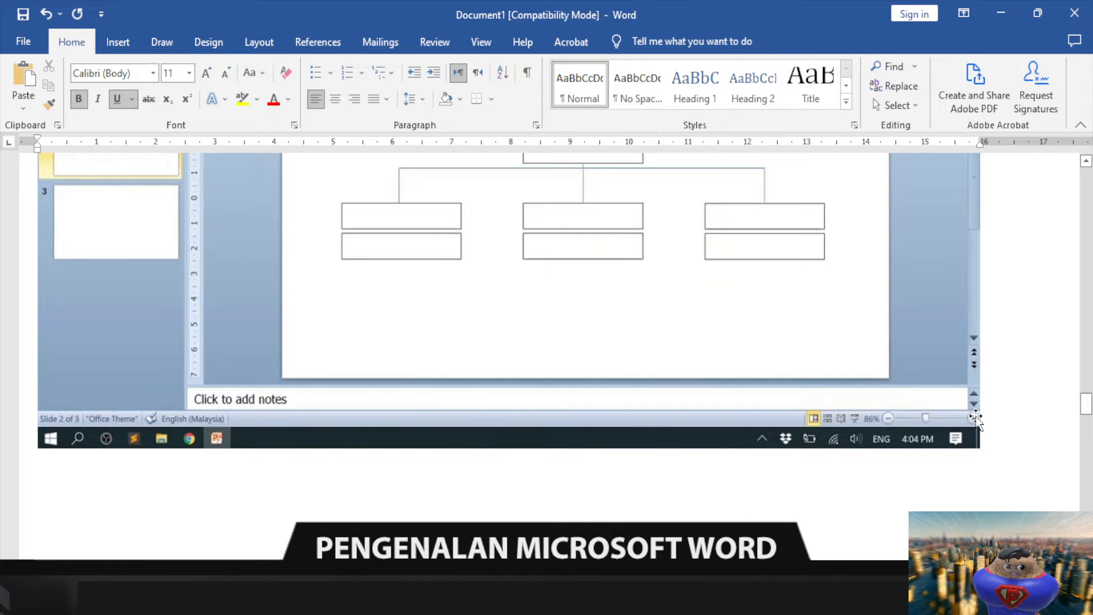
left_click_drag(871, 568, 760, 568)
scroll(781, 506, "up", 10)
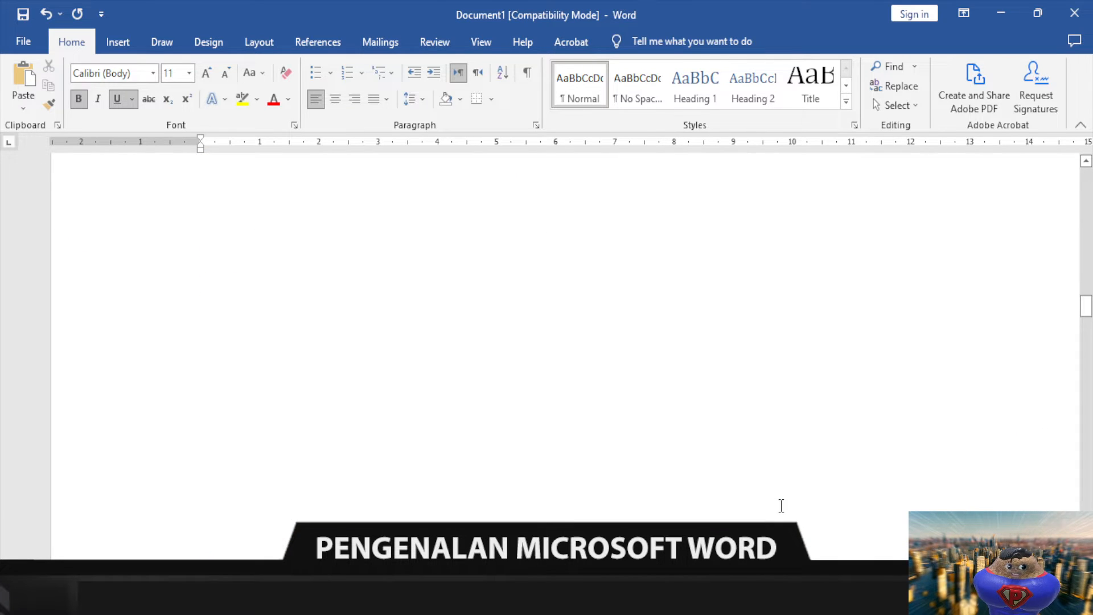
scroll(780, 507, "up", 10)
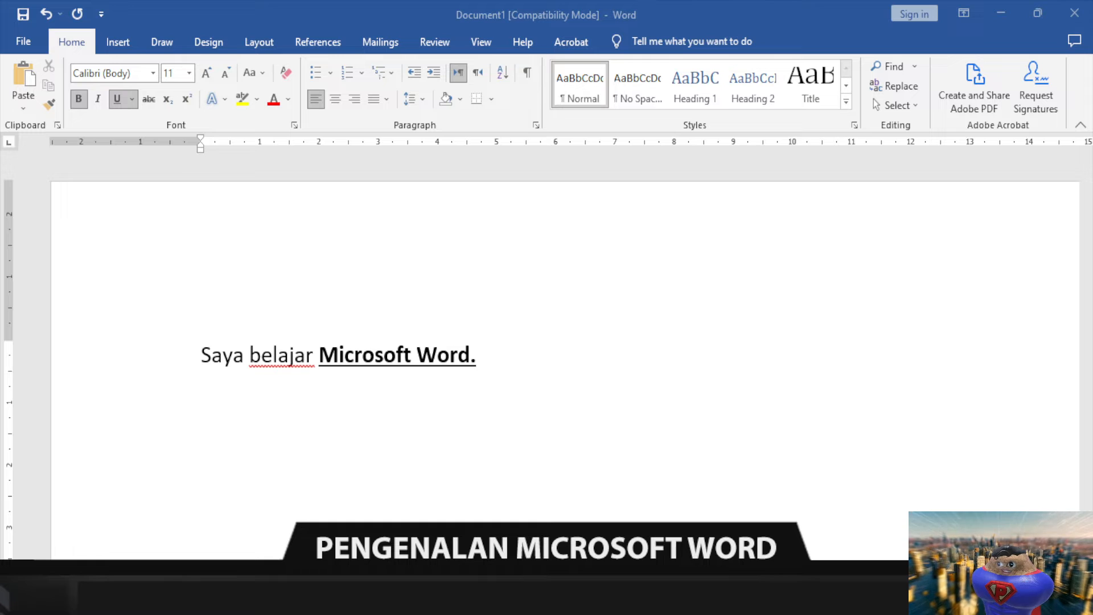
- Remove the bold formatting from the words "Microsoft Word." and apply it again
left_click(488, 355)
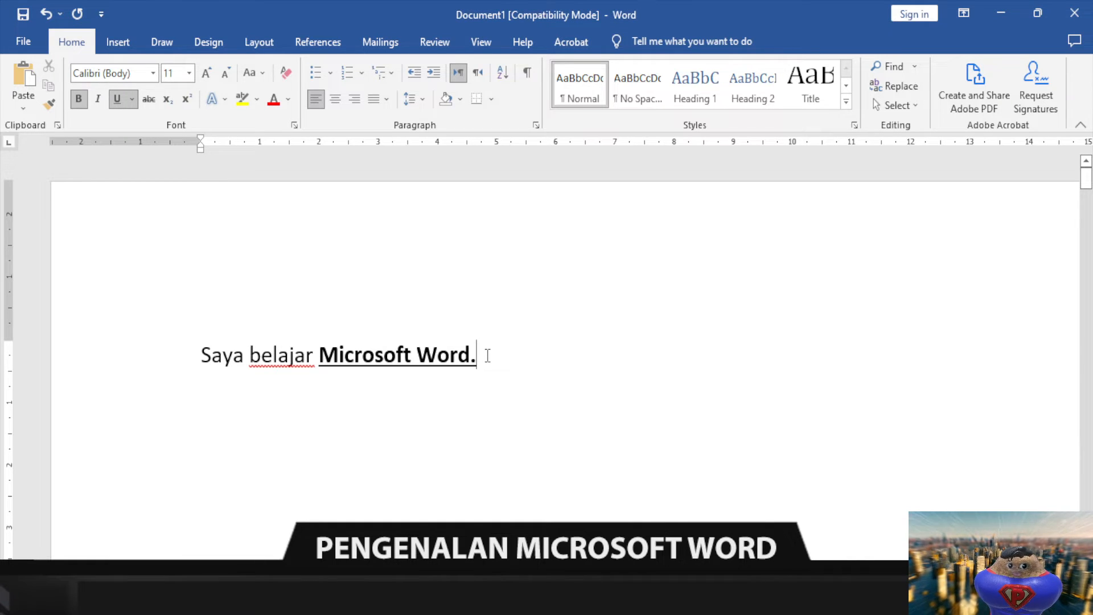
left_click_drag(488, 356, 354, 356)
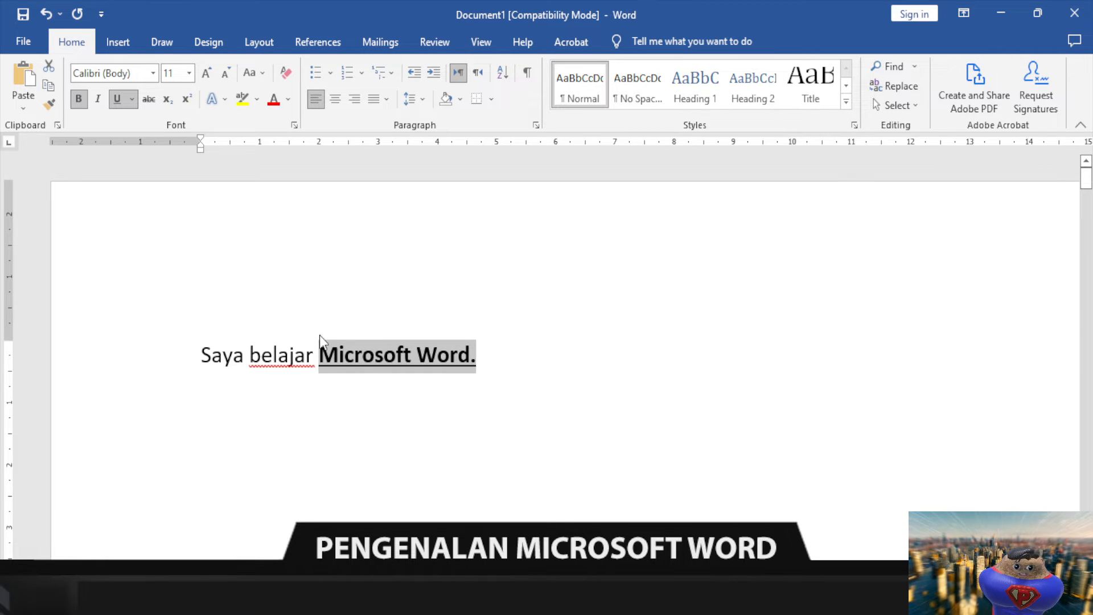
left_click(71, 104)
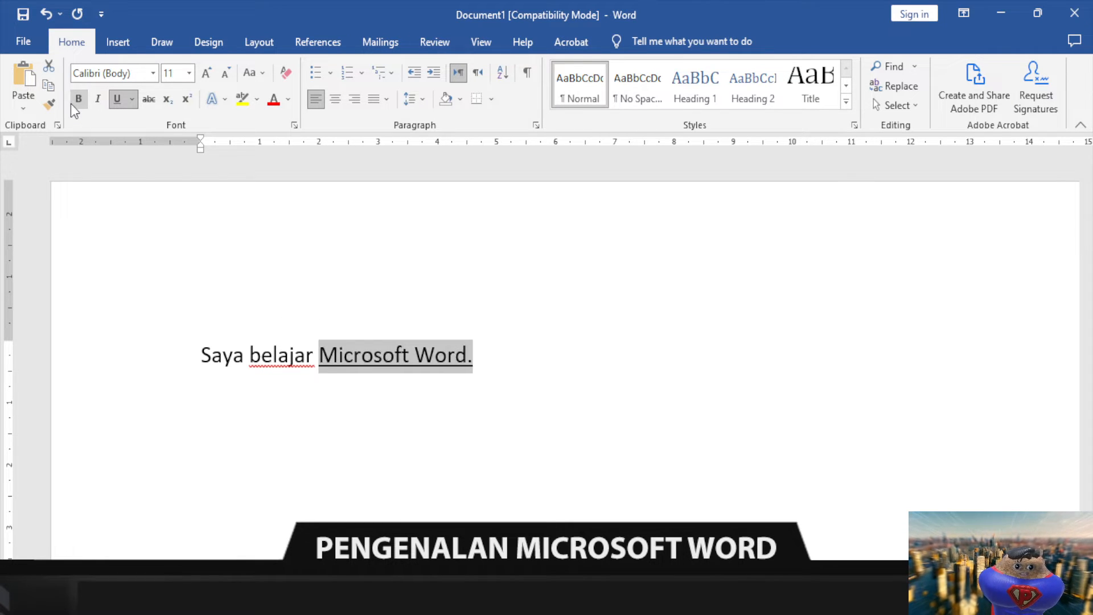
left_click(560, 415)
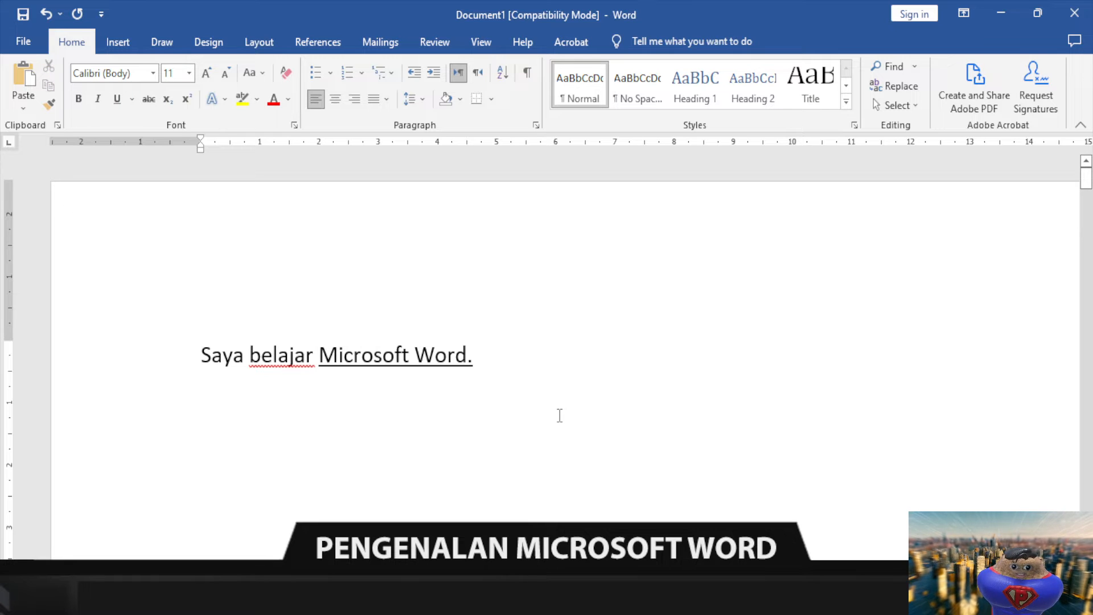
left_click_drag(495, 357, 319, 357)
left_click(79, 99)
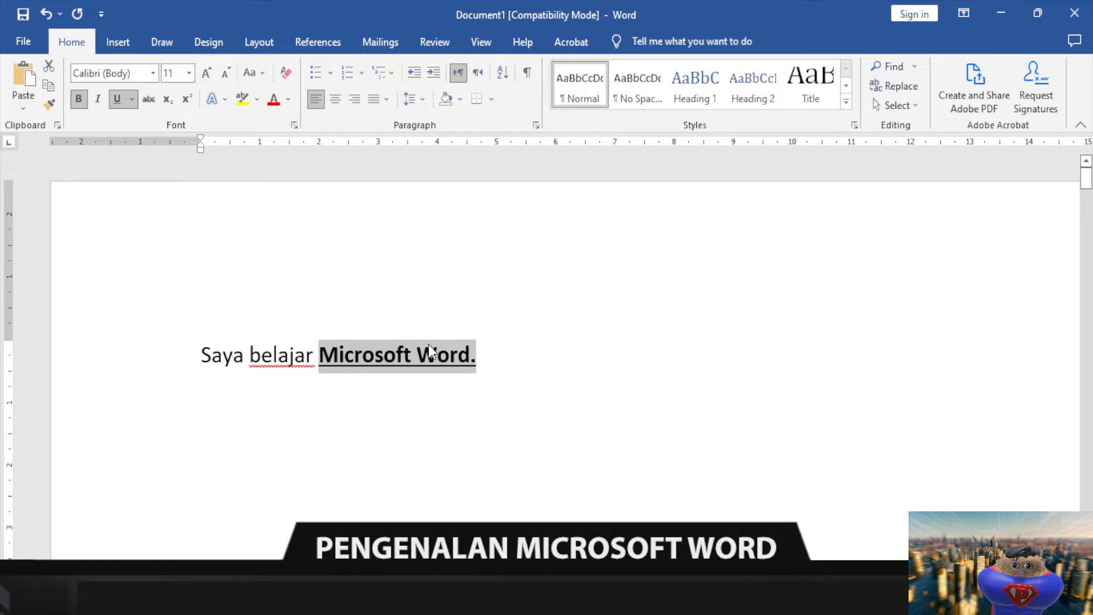
left_click(514, 358)
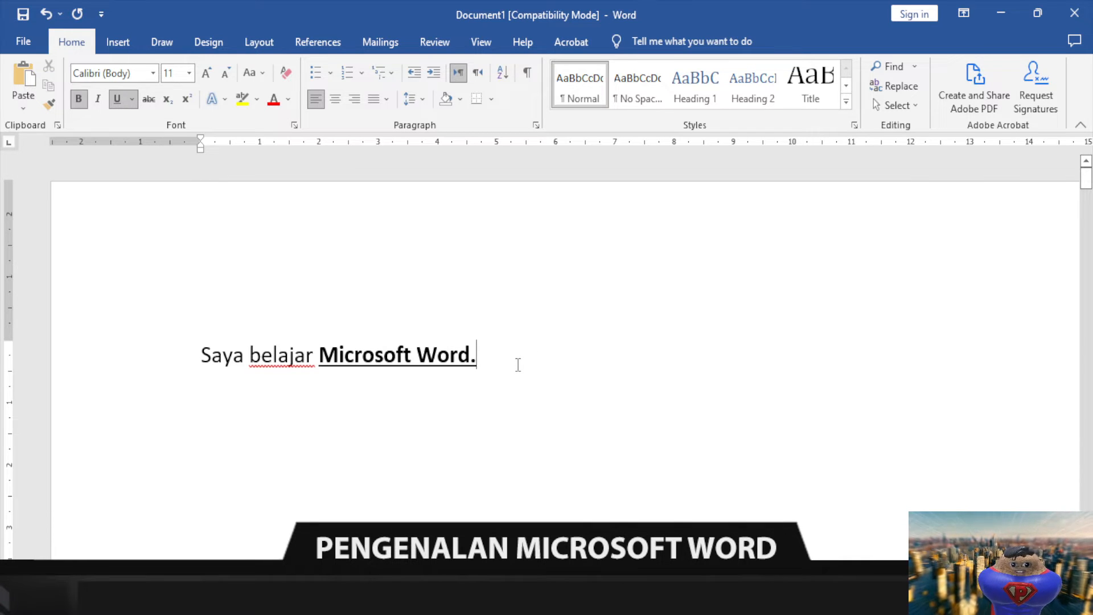
- Italicize the words "Microsoft Word." at the end of the sentence
left_click_drag(501, 364, 347, 353)
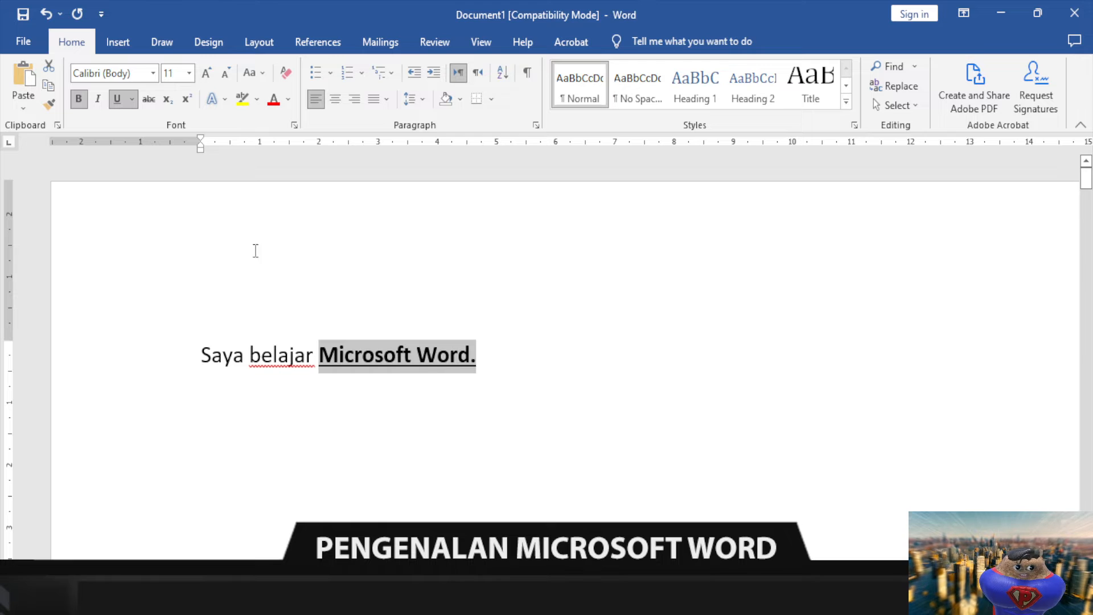
left_click(98, 101)
left_click(261, 356)
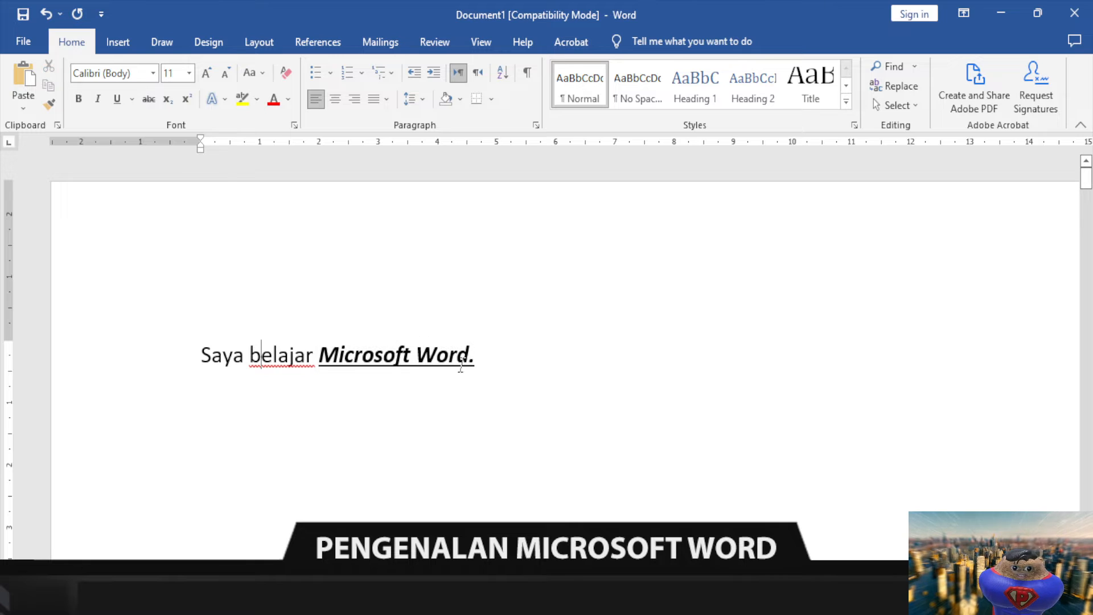
left_click(481, 363)
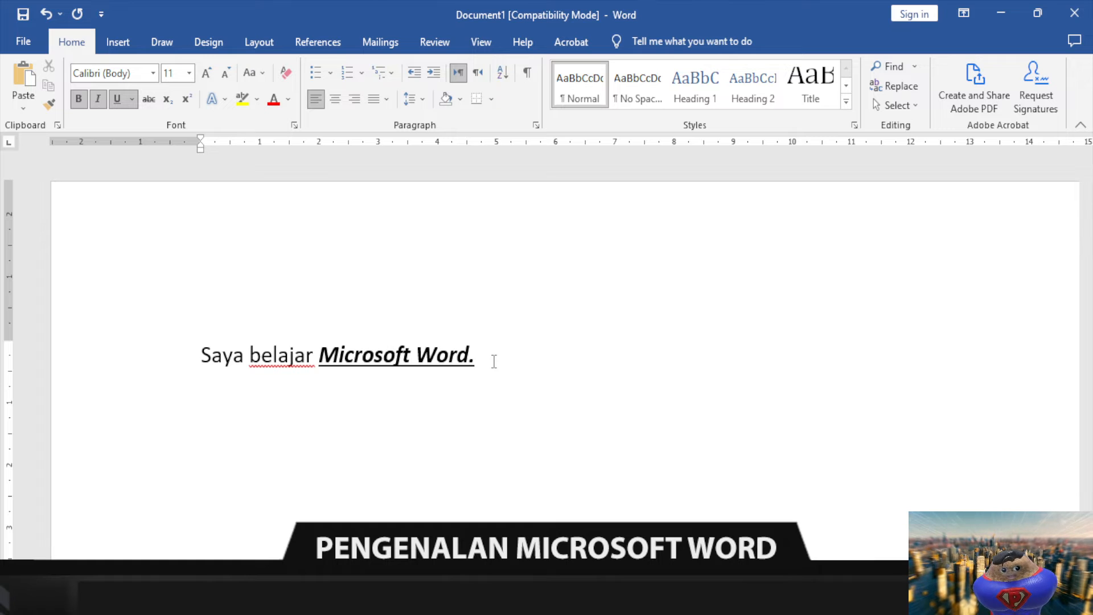
- Place the text cursor alternately in "belajar" and in "Microsoft Word." to compare their font formatting
left_click_drag(494, 361, 319, 357)
left_click(290, 355)
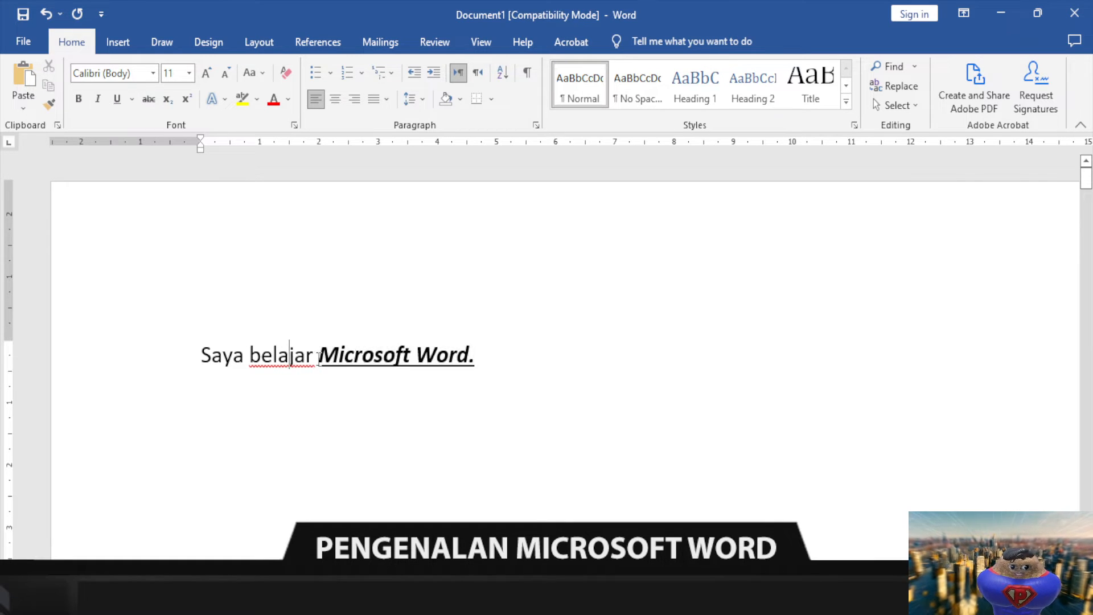
left_click(352, 358)
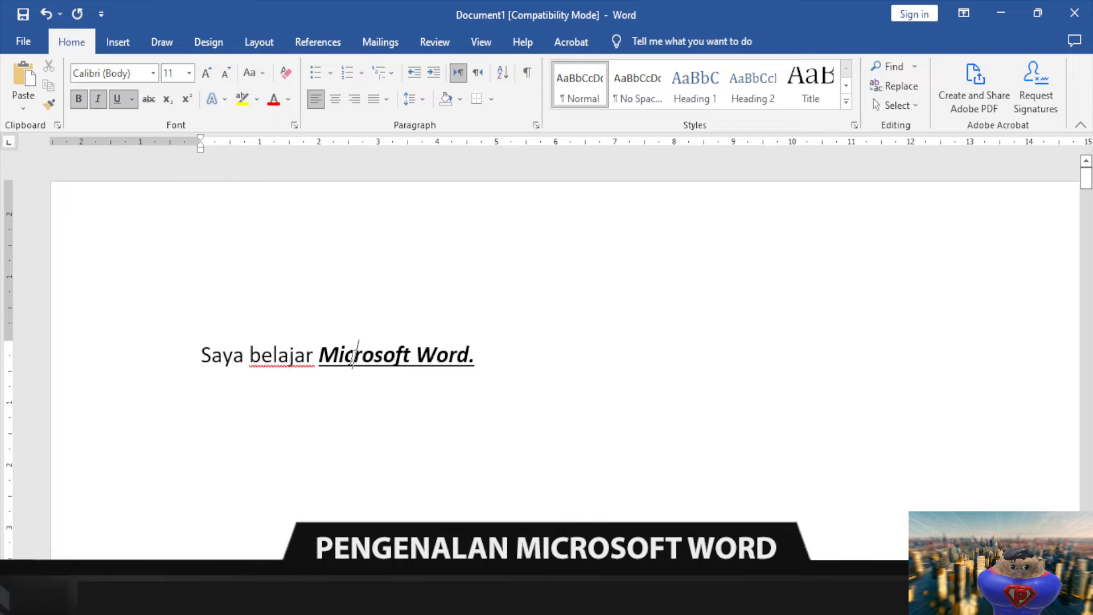
left_click(481, 354)
left_click(278, 356)
left_click(501, 357)
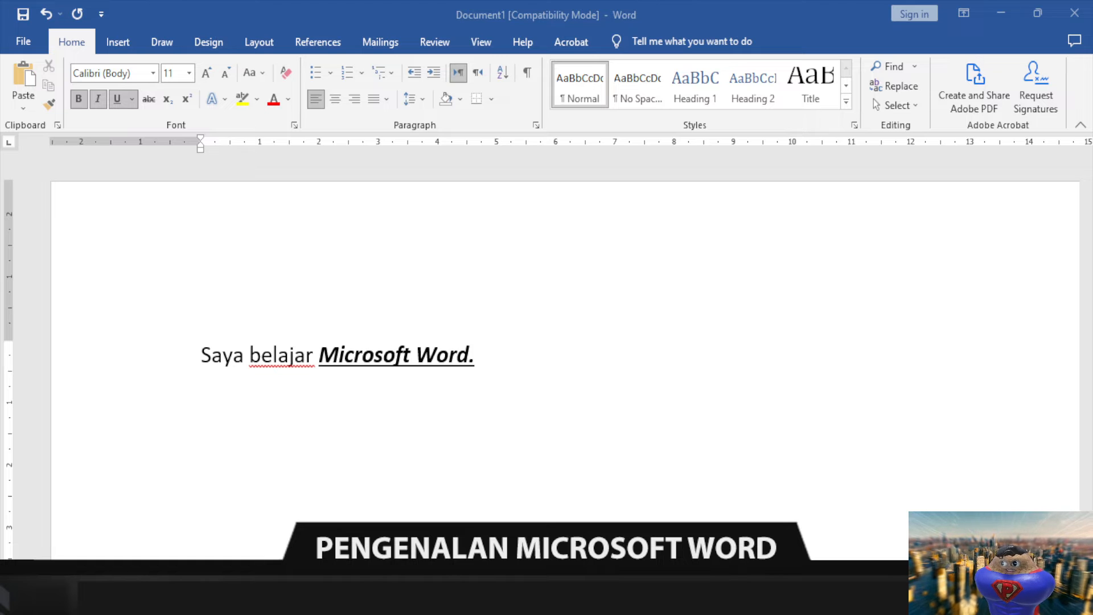
- Change the font colour of the words "Microsoft Word." to red
left_click(493, 363)
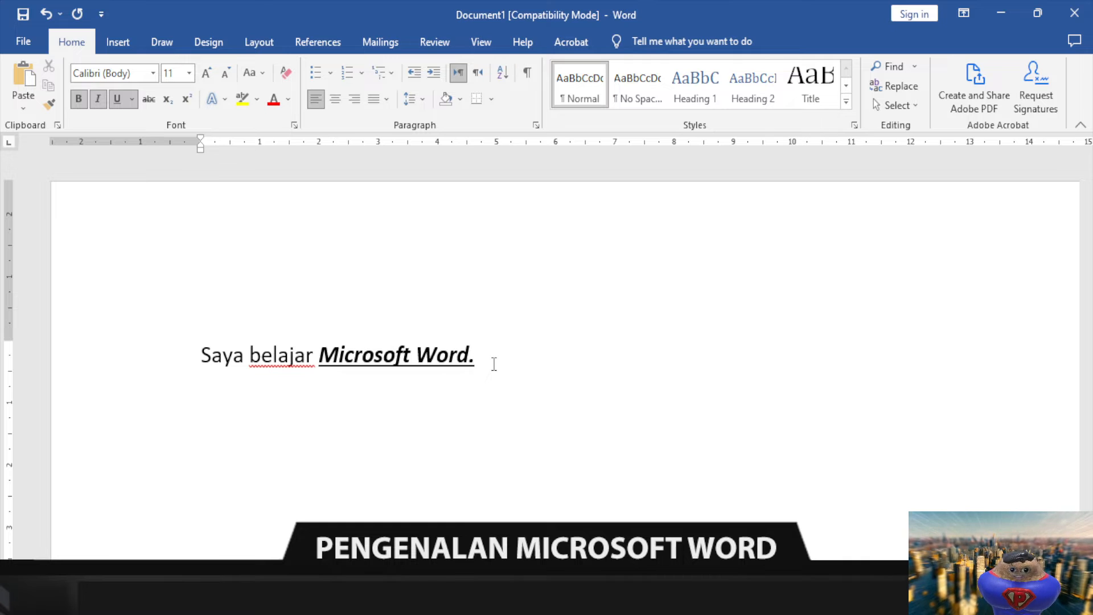
left_click_drag(480, 361, 353, 356)
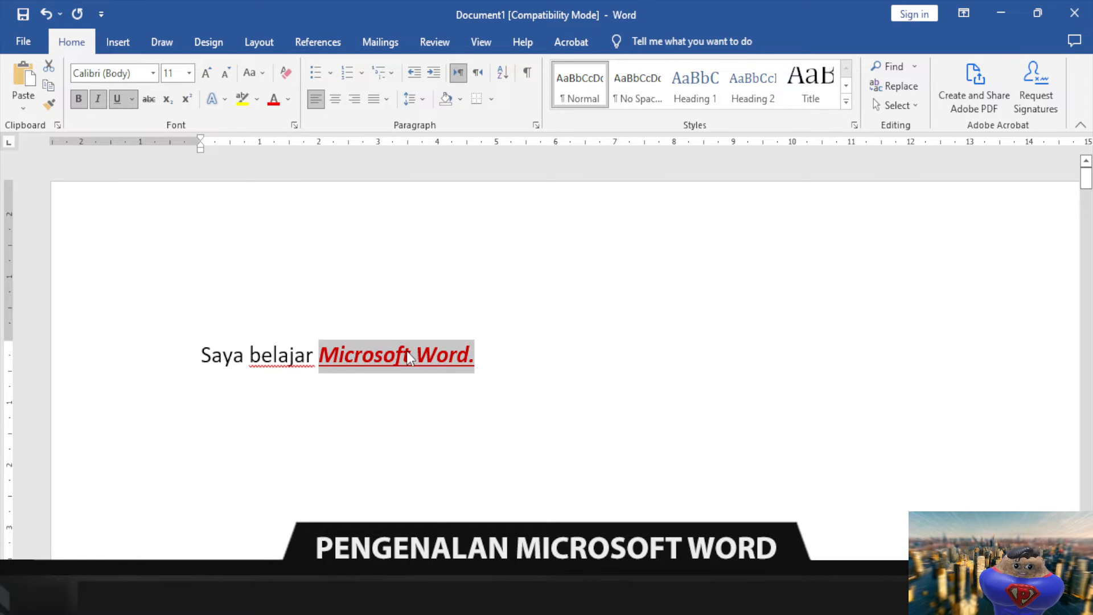
left_click_drag(198, 357, 499, 360)
left_click(499, 360)
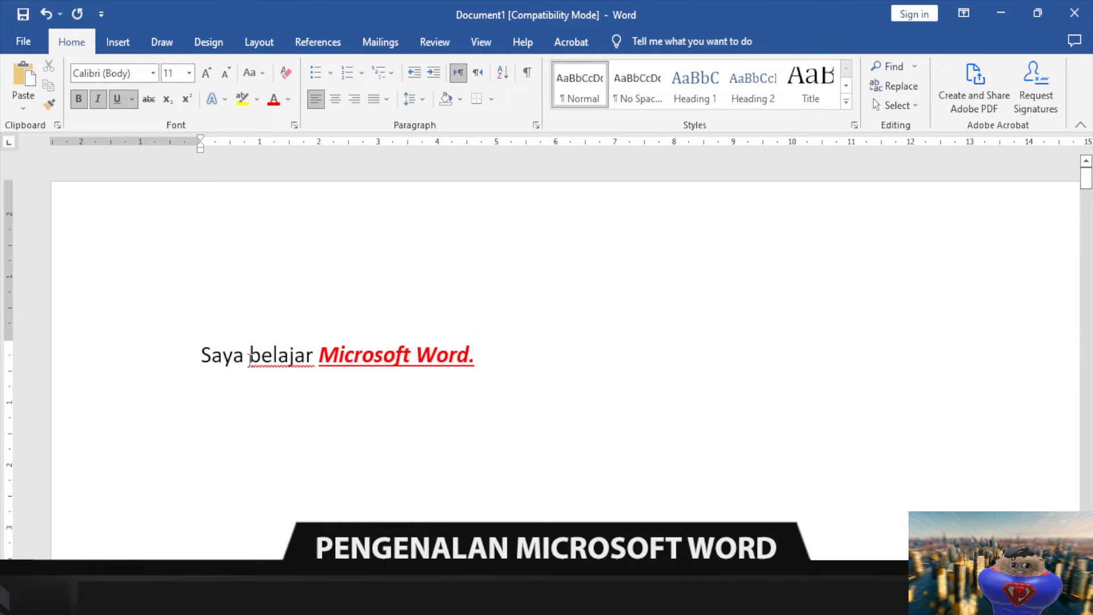
key("Left")
key("Left")
left_click(505, 358)
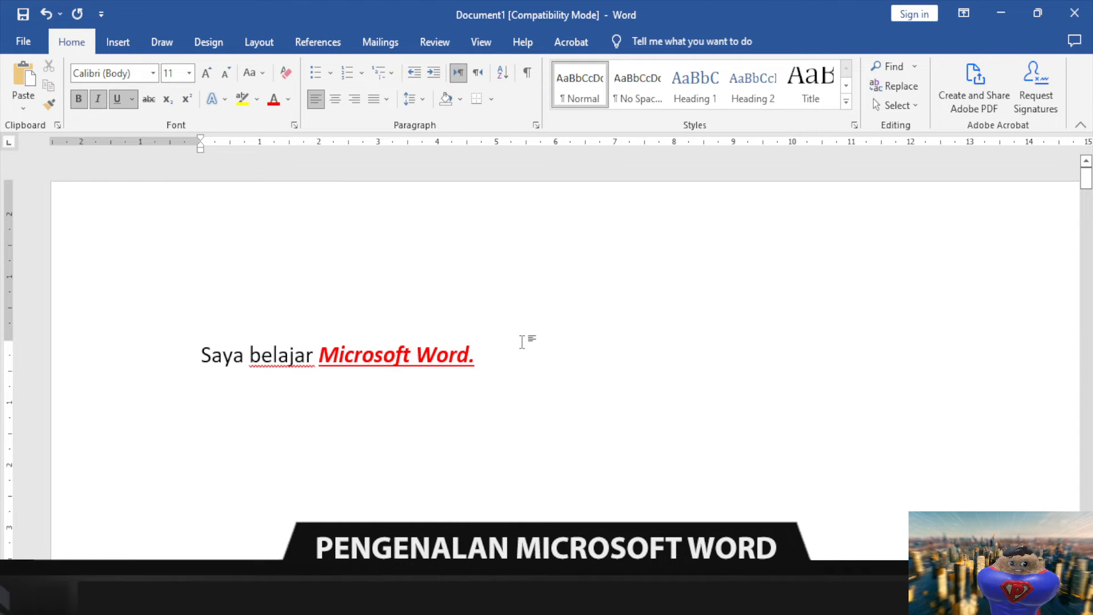
left_click(585, 384)
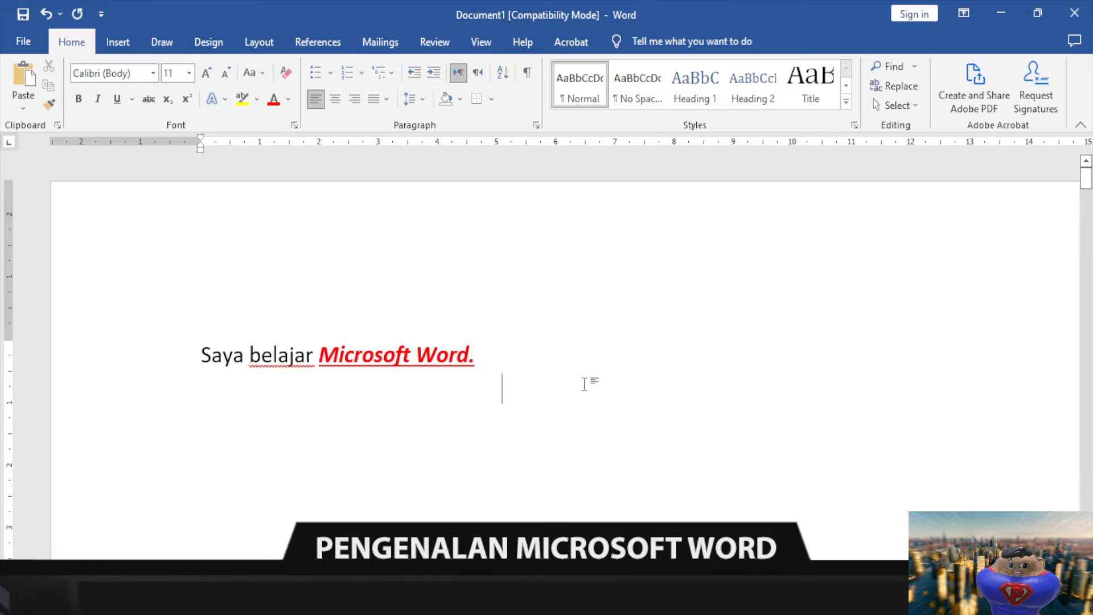
left_click(488, 357)
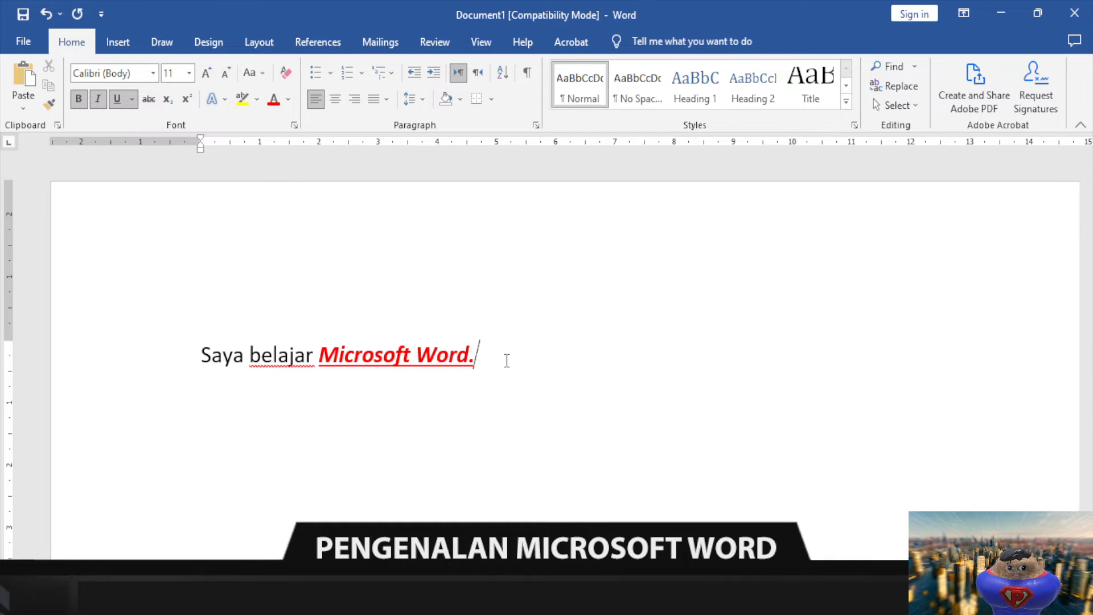
- Change the font colour of the words "Microsoft Word." to dark blue
left_click_drag(490, 359, 349, 357)
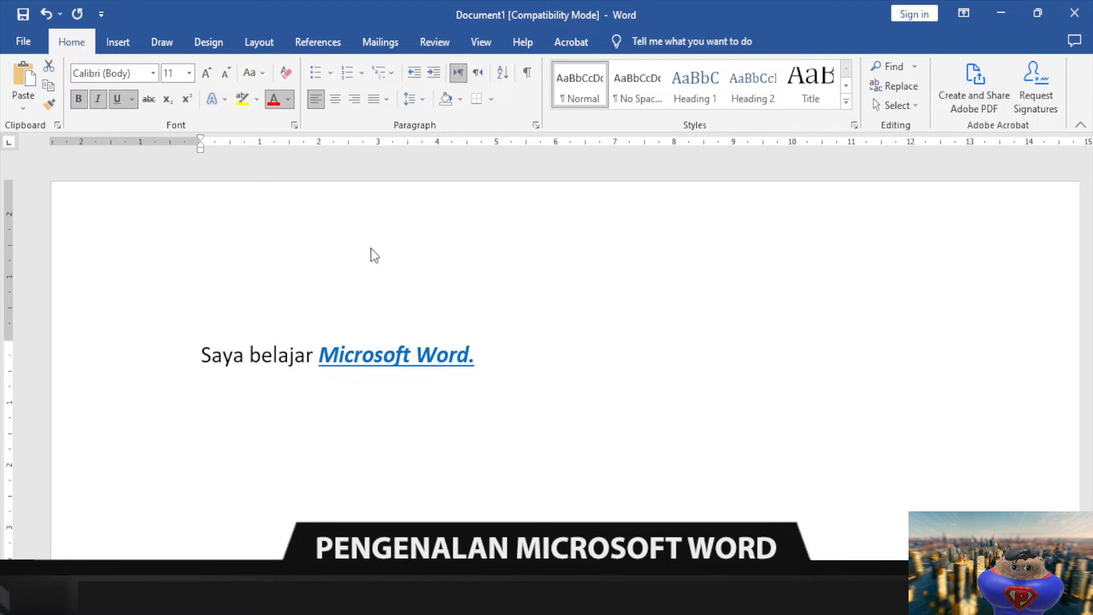
left_click(515, 354)
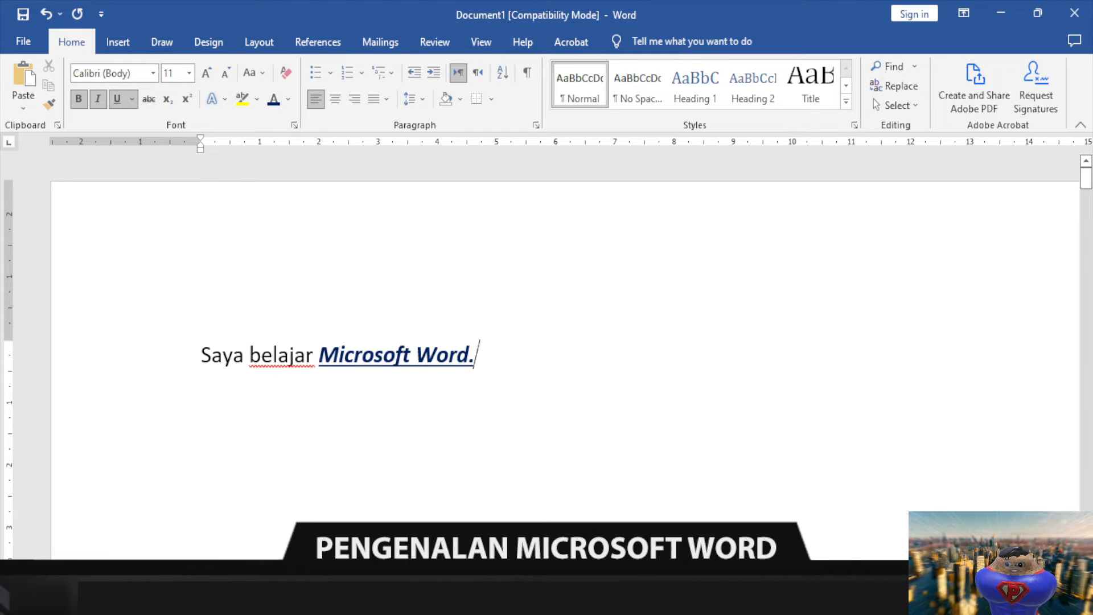
scroll(548, 319, "down", 10)
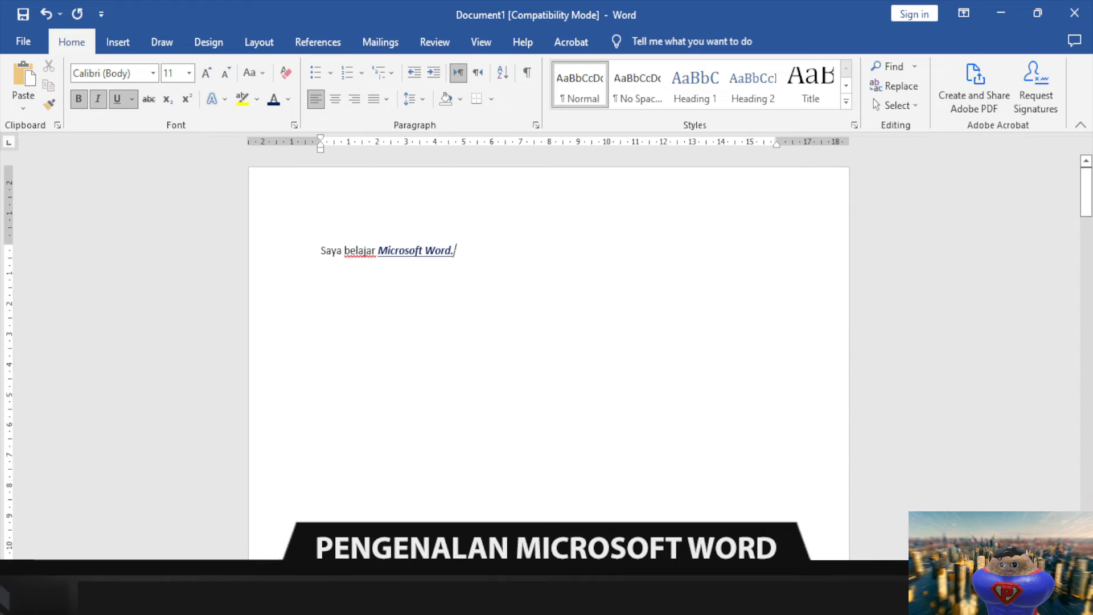
scroll(547, 319, "up", 4)
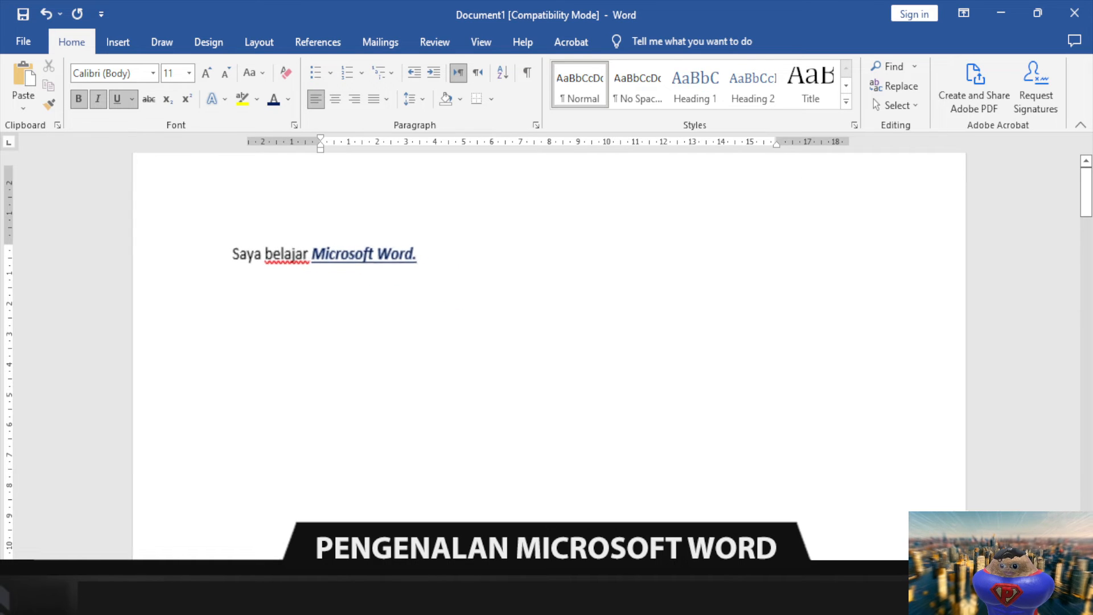
left_click(777, 451)
scroll(776, 450, "up", 1)
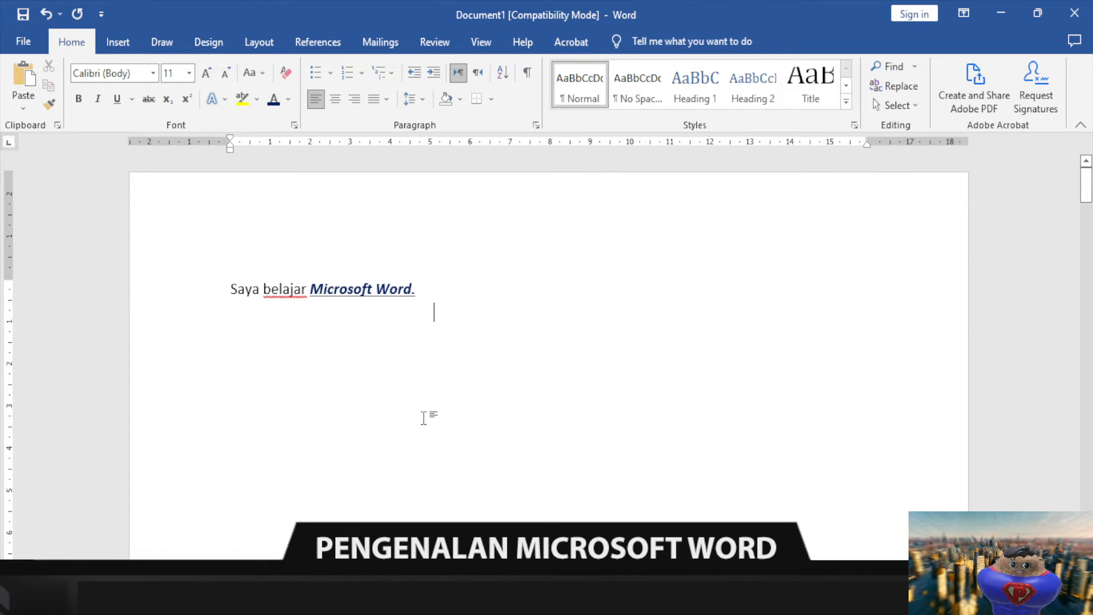
- Select the whole sentence, switch its text direction to right-to-left, and return it to left-to-right
left_click(445, 301)
key("Down")
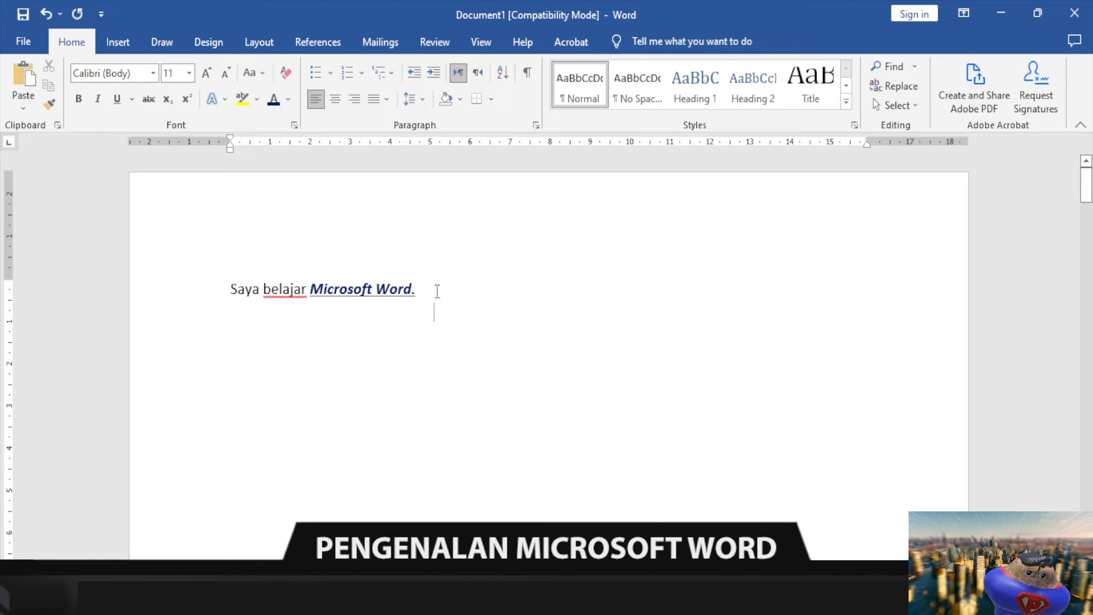
left_click_drag(410, 290, 234, 287)
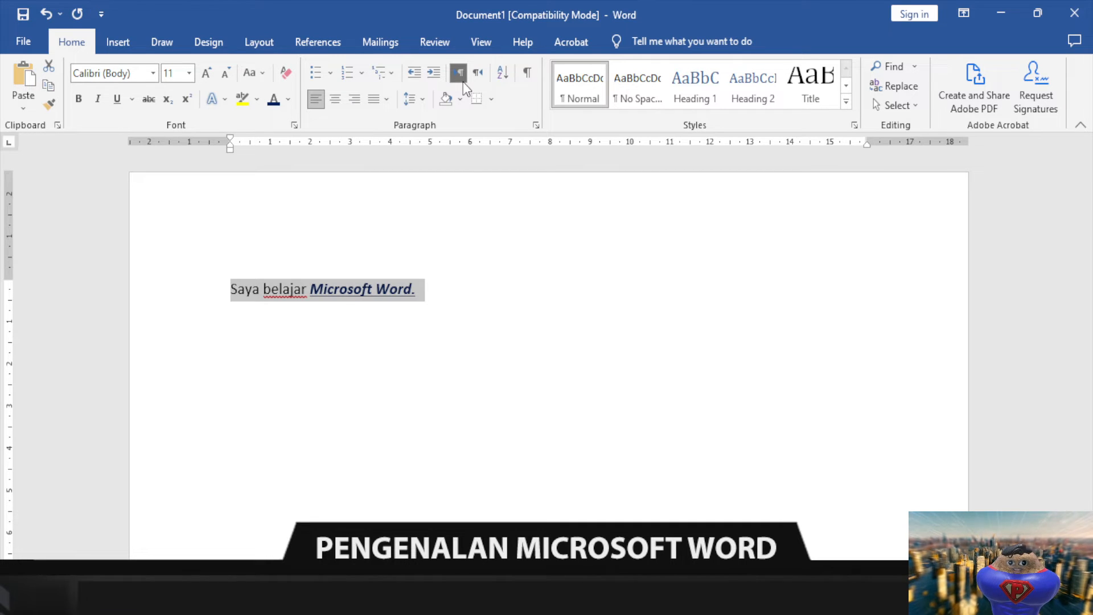
left_click(479, 71)
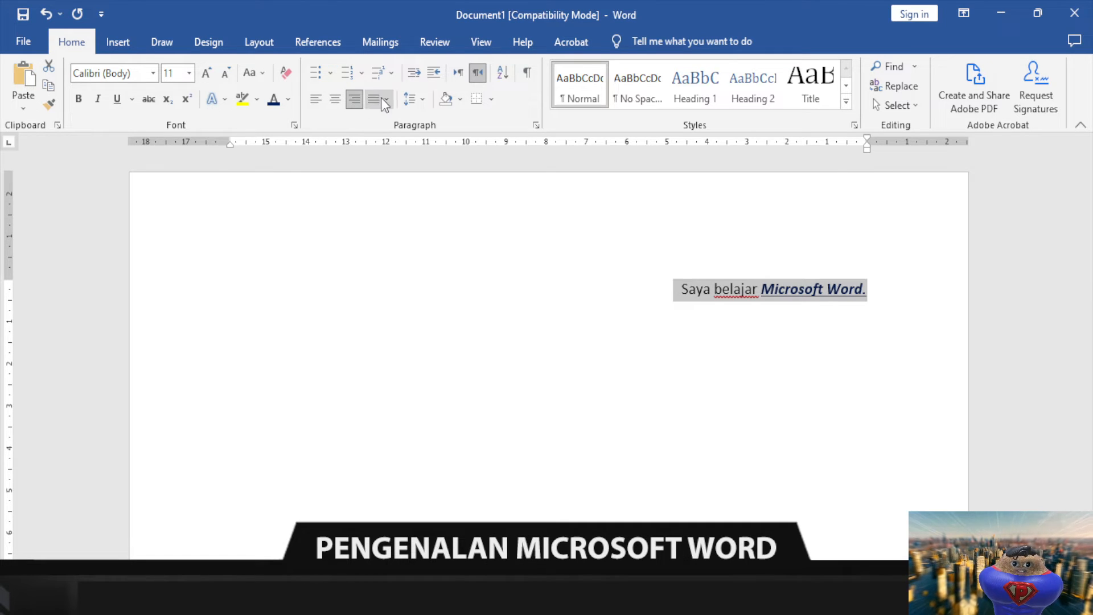
left_click(458, 74)
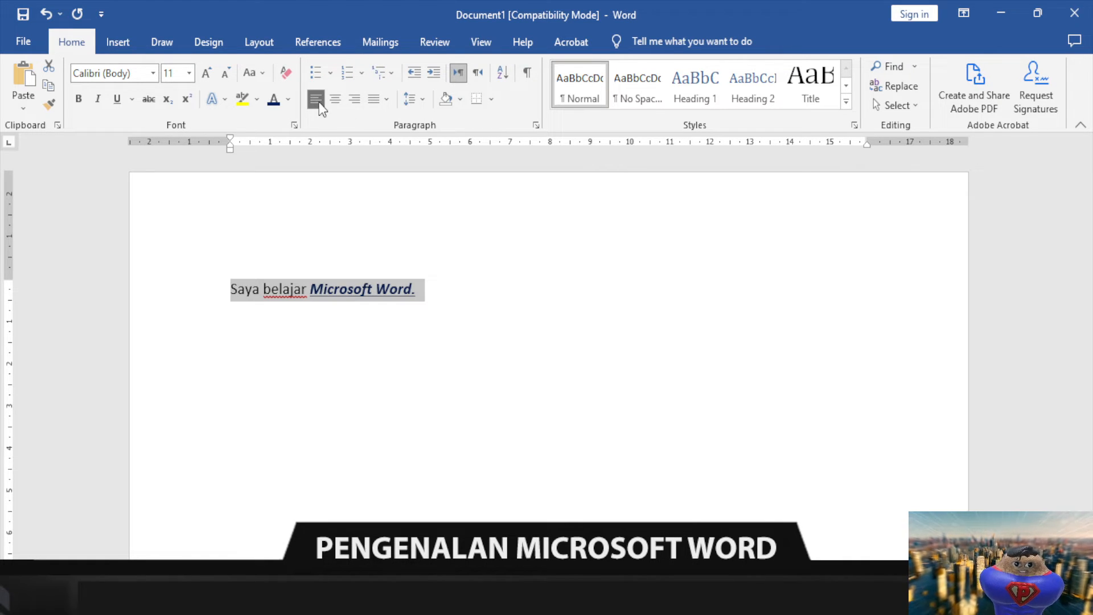
- Alternate the sentence twice between right-to-left and left-to-right direction, aligning it left after each switch
left_click(476, 77)
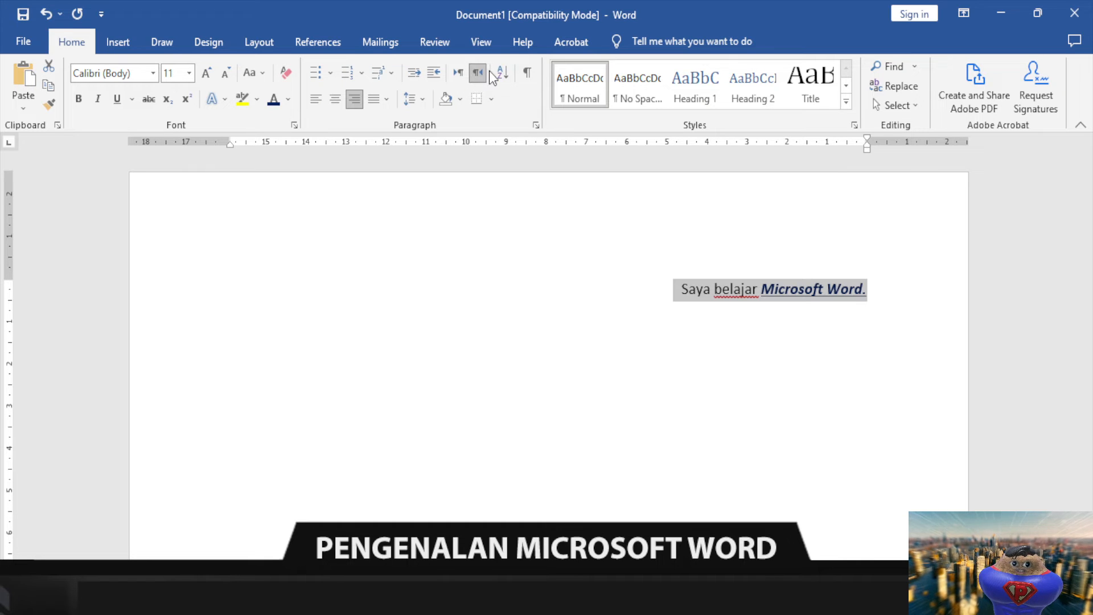
left_click(319, 102)
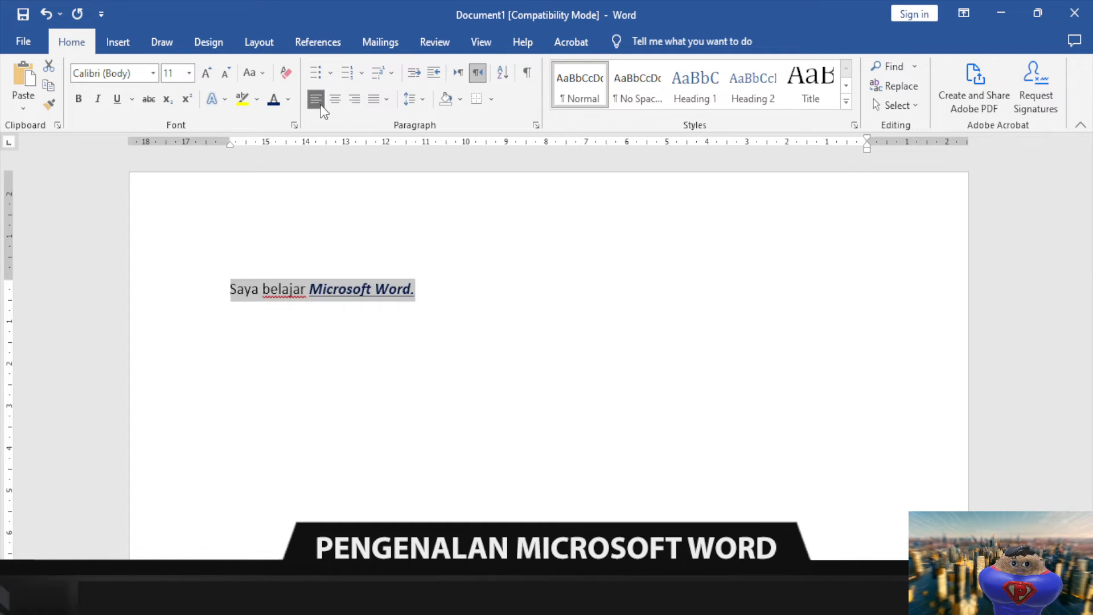
left_click(457, 74)
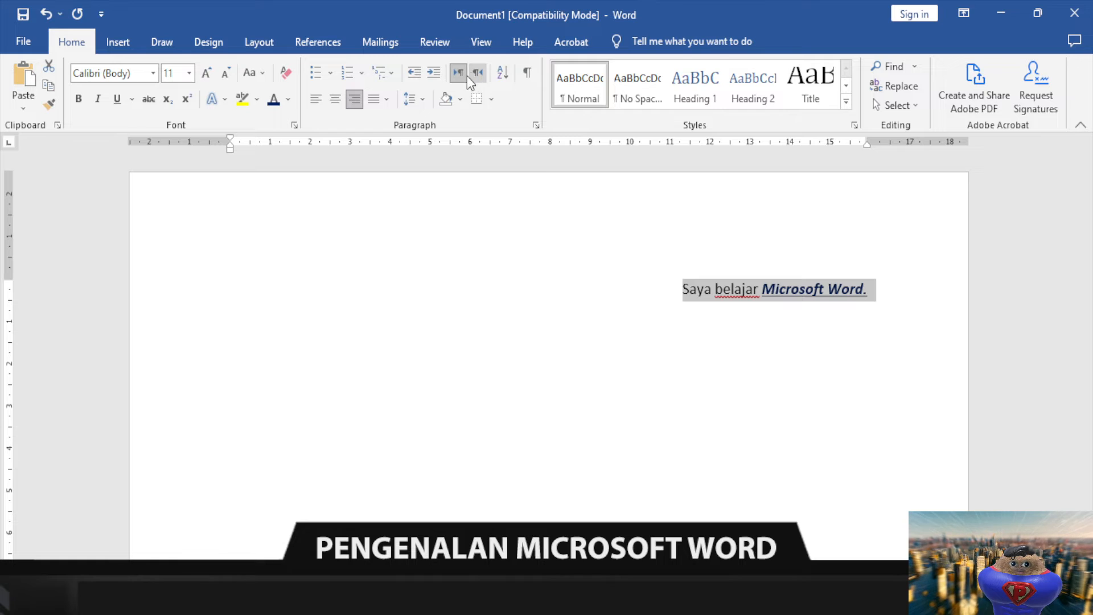
left_click(315, 99)
left_click(478, 74)
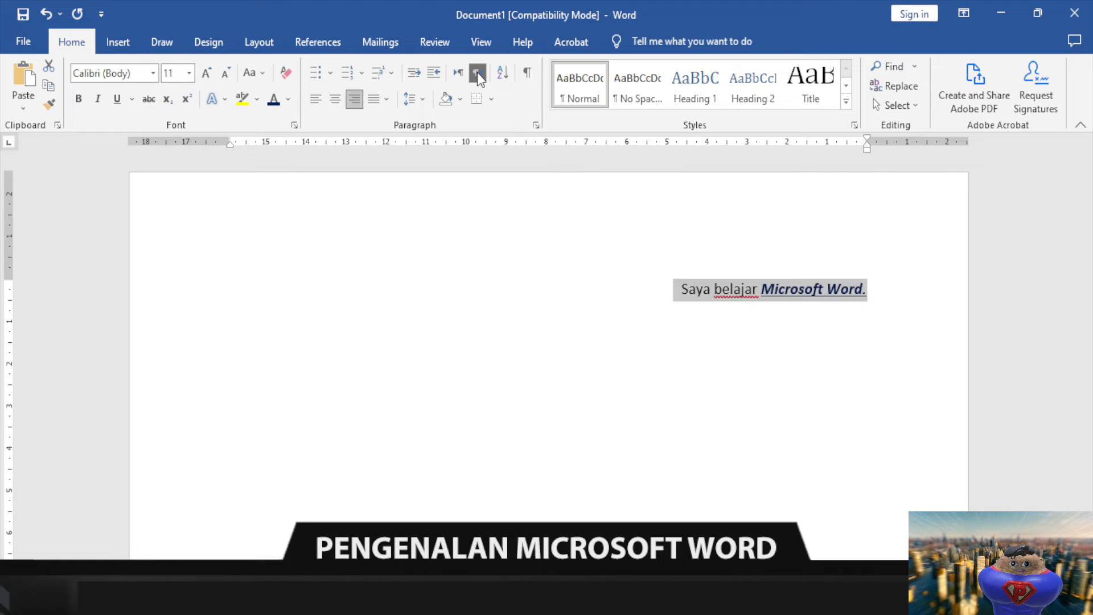
left_click(317, 100)
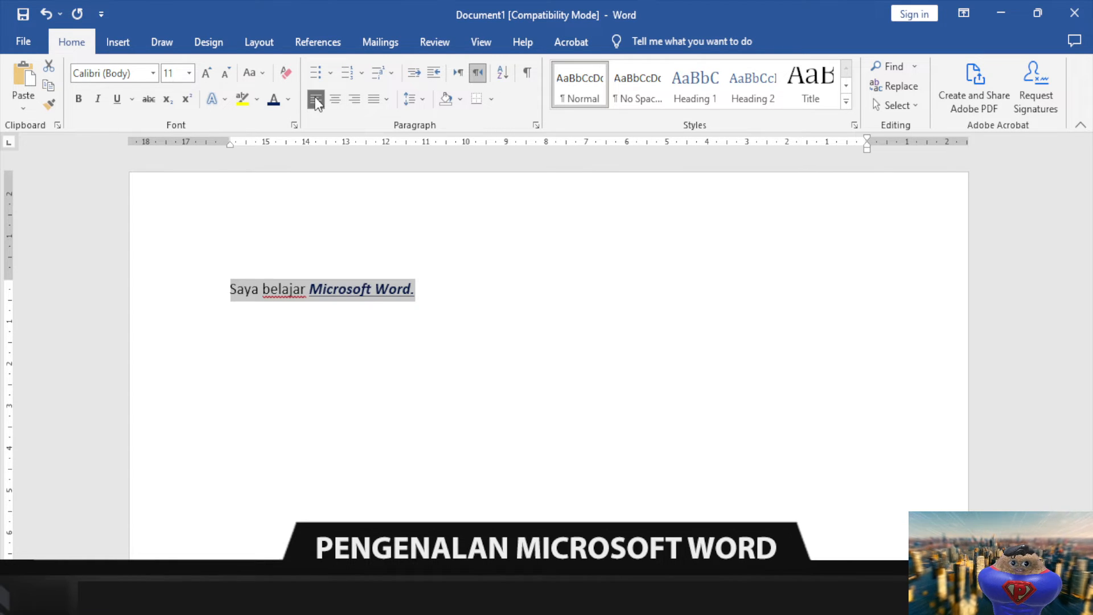
left_click(456, 74)
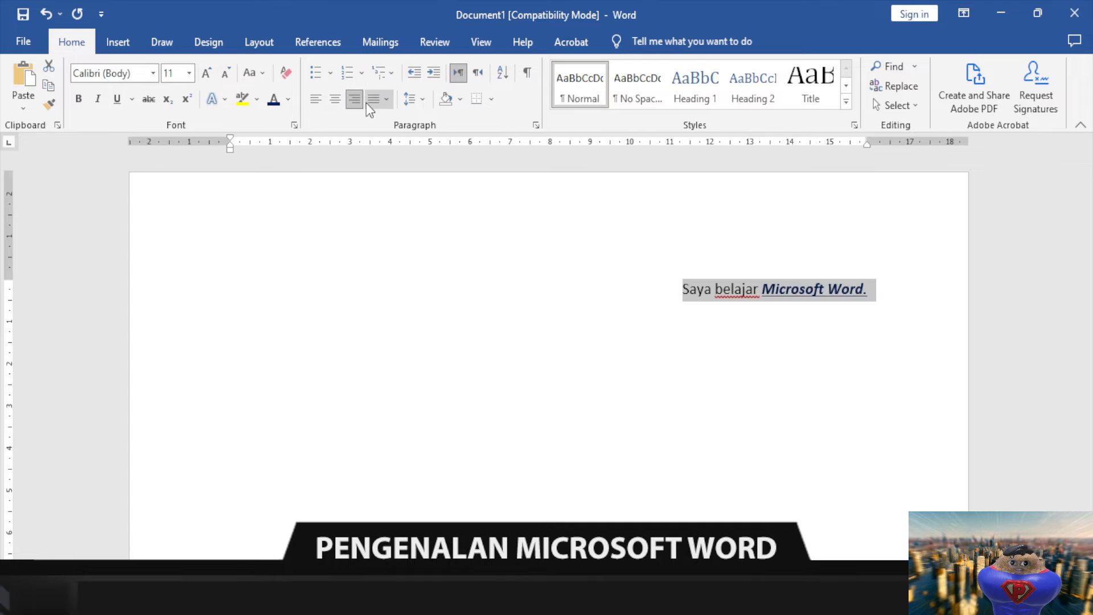
left_click(314, 100)
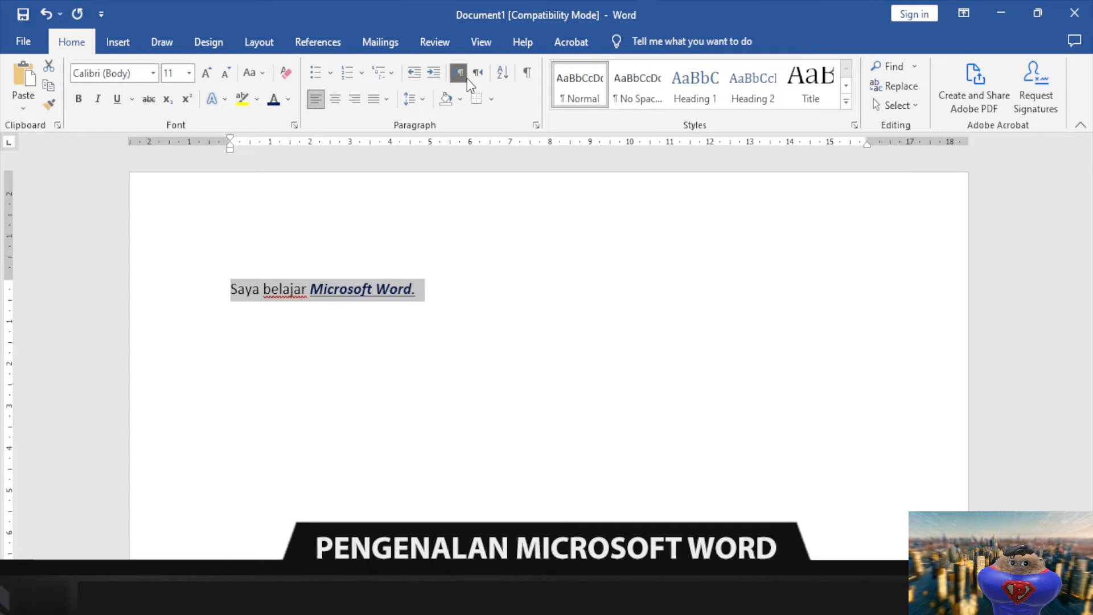
left_click(480, 314)
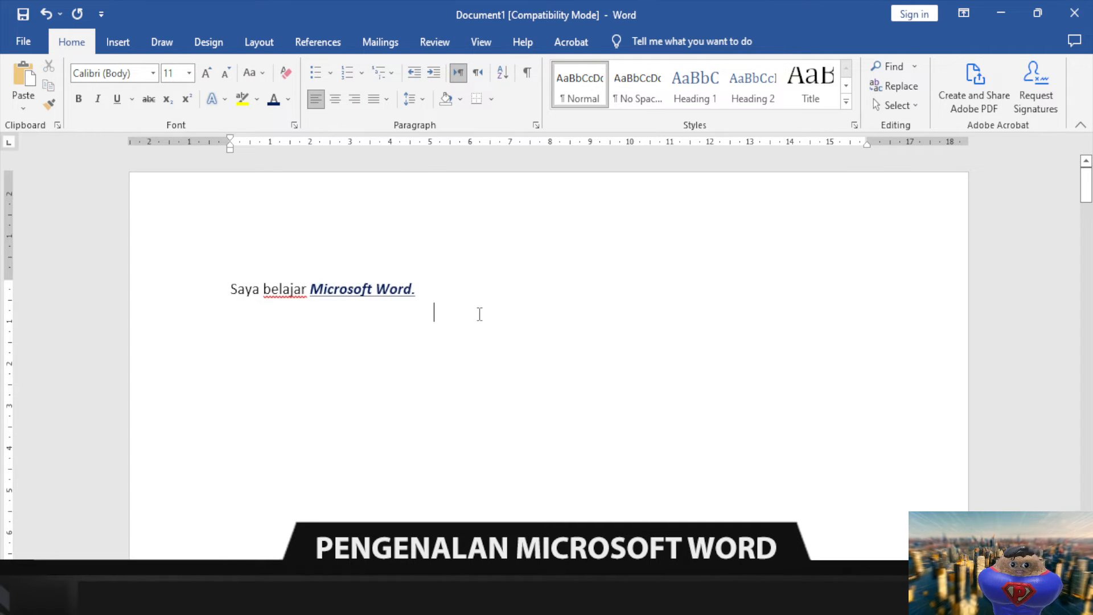
- Copy the whole sentence "Saya belajar Microsoft Word." and paste it seven times after the original
left_click(466, 283)
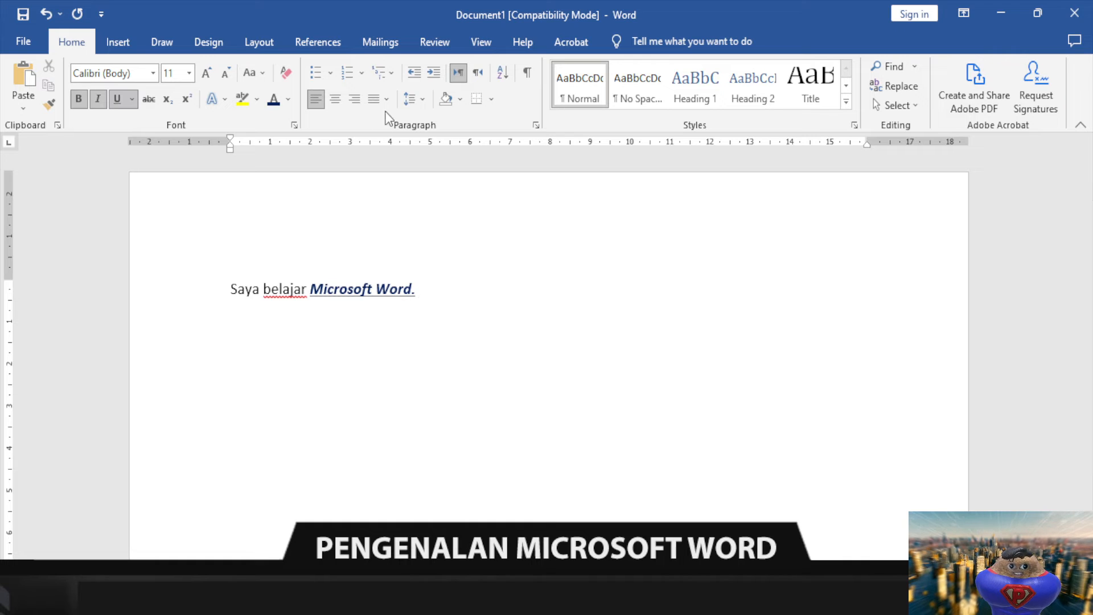
triple_click(234, 299)
key("ctrl+c")
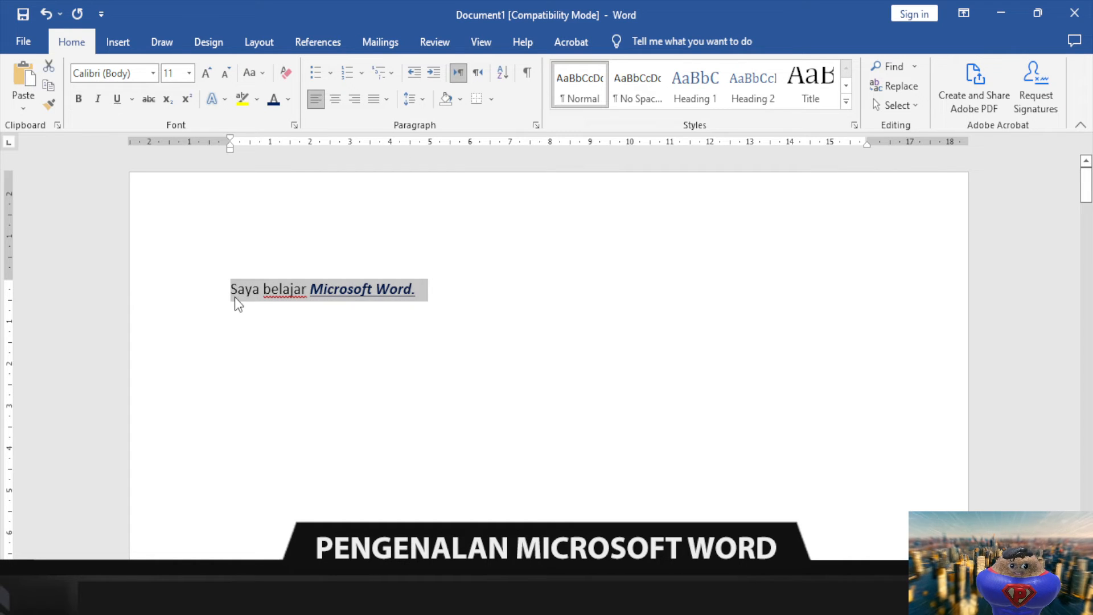
left_click(436, 290)
key("ctrl+v")
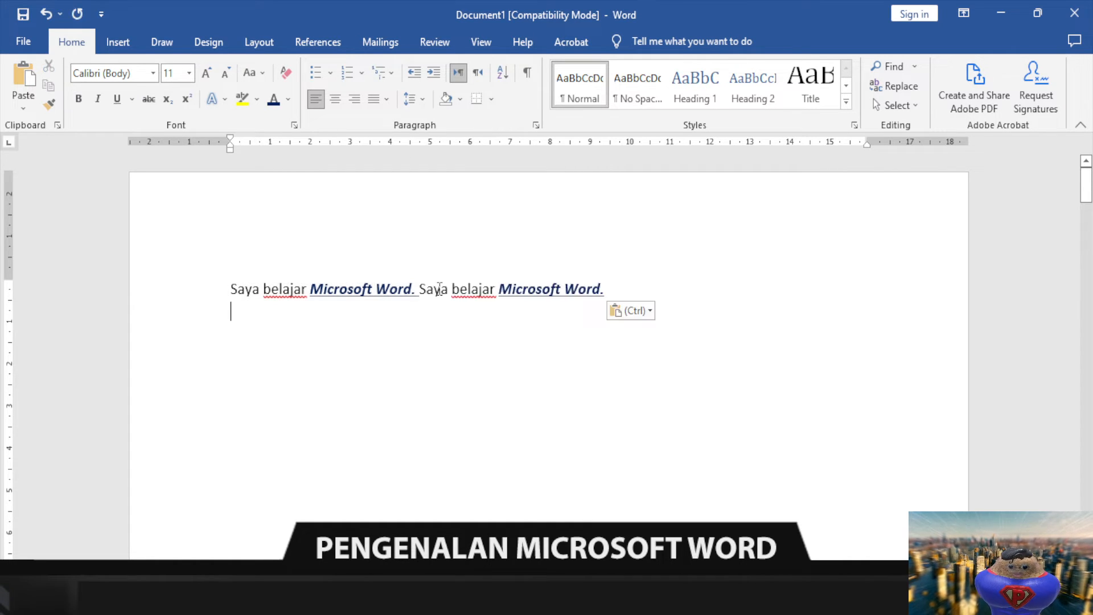
key("ctrl+v")
key("ctrl+v")
key("ctrl+v")
key("ctrl+v")
key("ctrl+v")
key("ctrl+v")
- Join the second and third lines of pasted sentences to the first line as running text
left_click(633, 288)
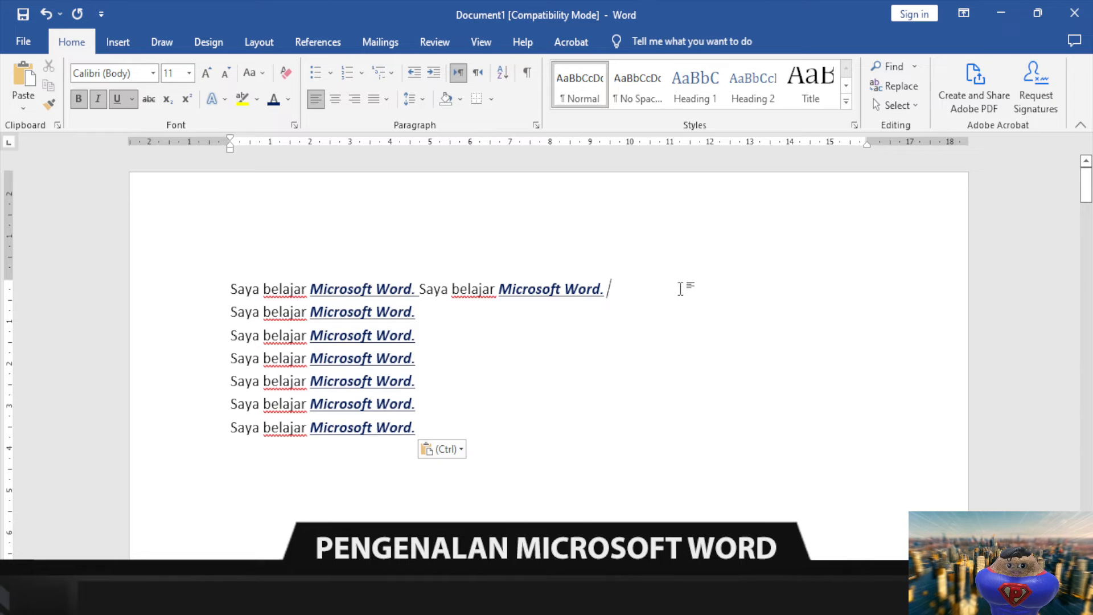
left_click(437, 401)
left_click(438, 425)
left_click(232, 311)
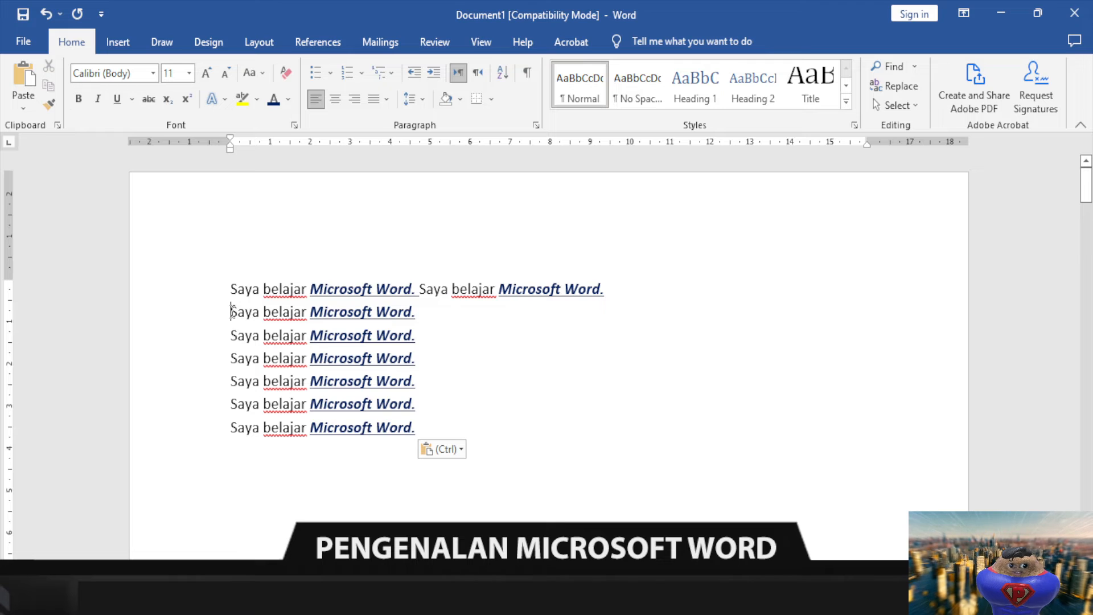
left_click(231, 334)
key("BackSpace")
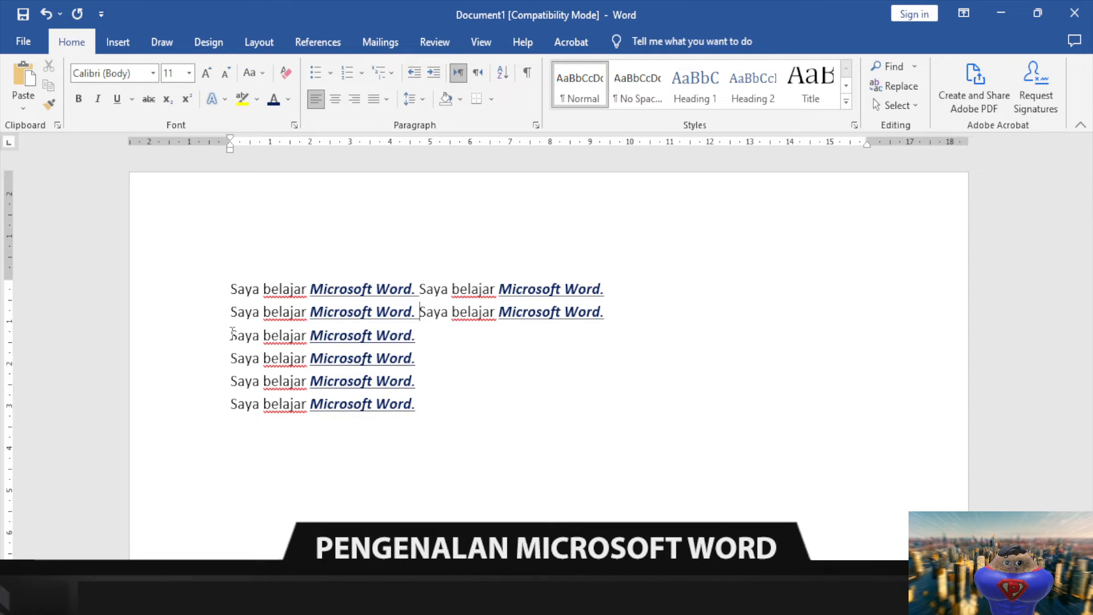
left_click(230, 311)
key("BackSpace")
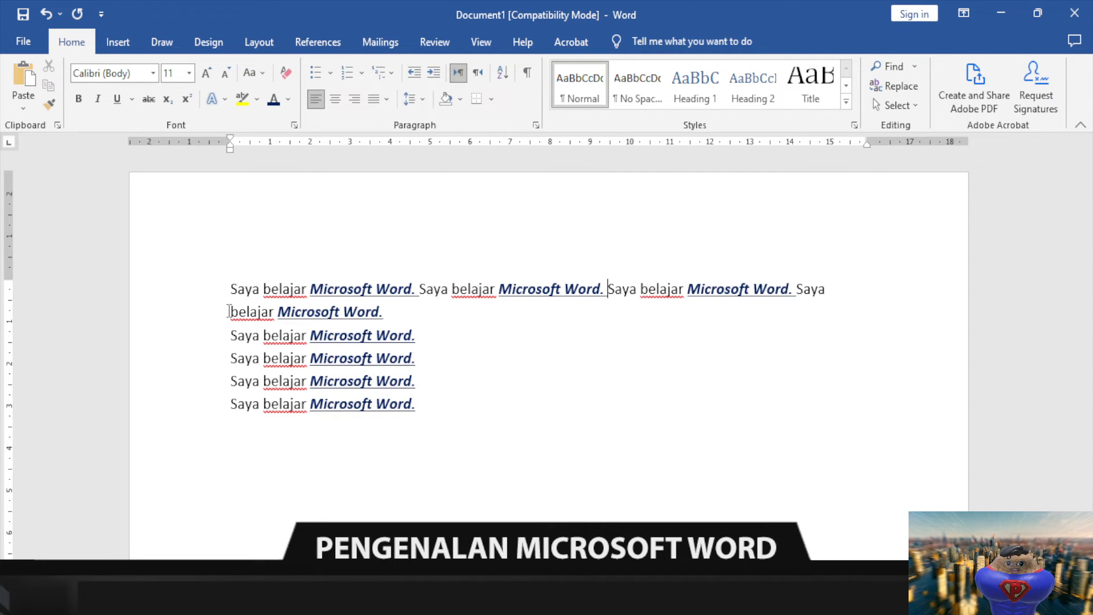
- Join the remaining four separate sentence lines to the first paragraph so all the copies form one continuous block
left_click(229, 312)
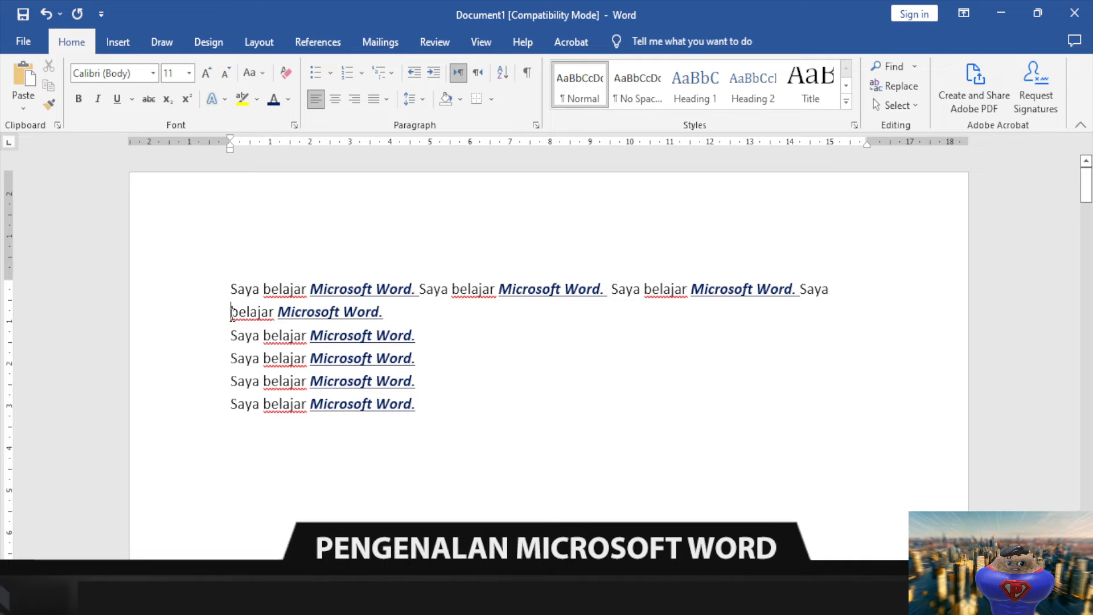
key("BackSpace")
left_click(230, 331)
key("BackSpace")
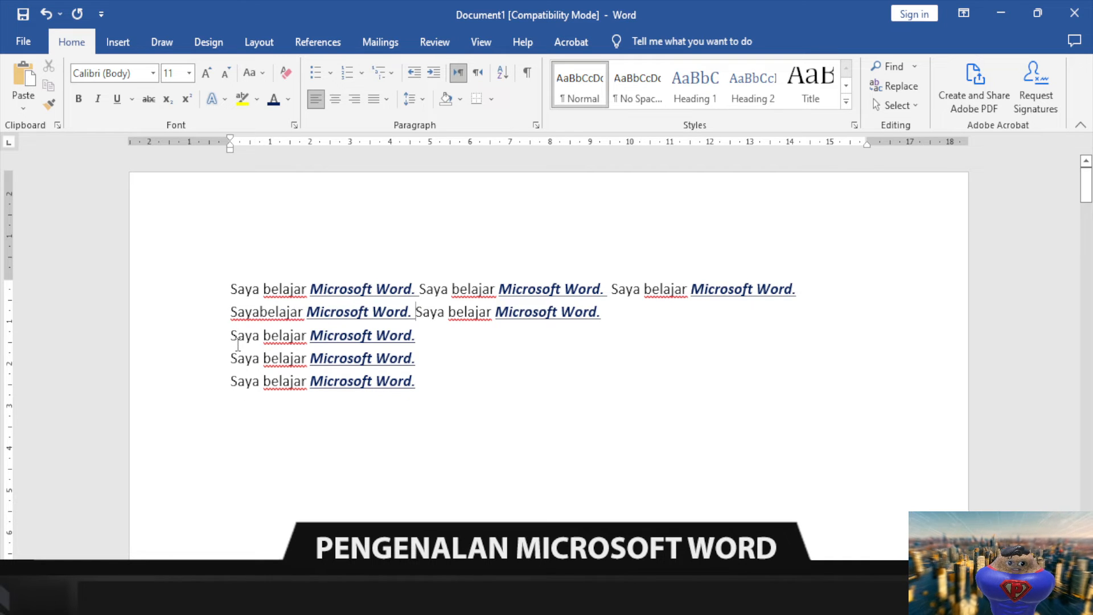
left_click(230, 335)
key("BackSpace")
left_click(230, 335)
key("BackSpace")
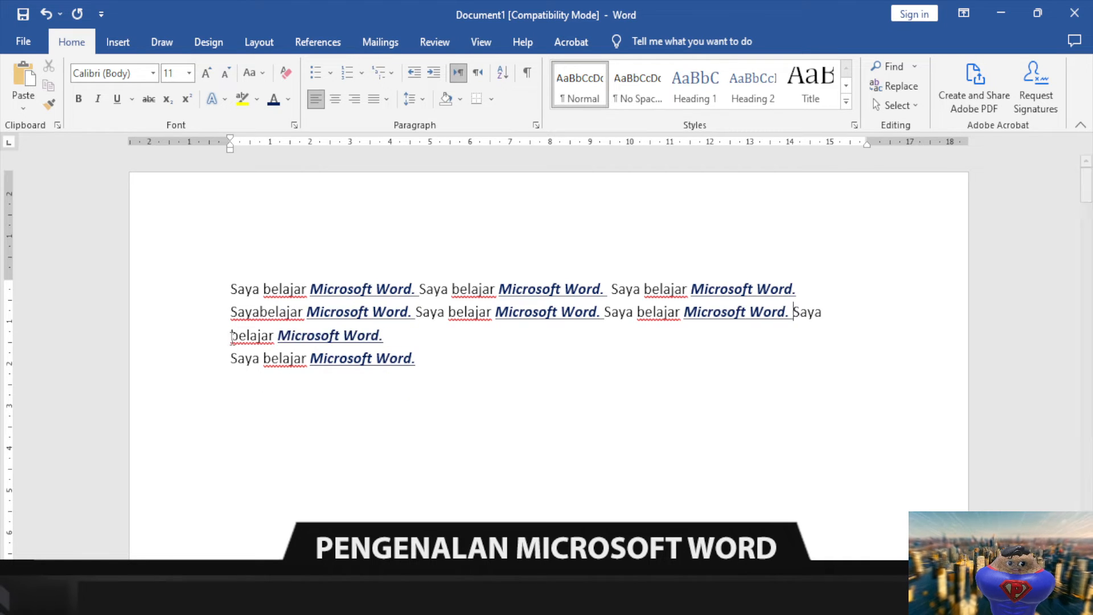
left_click(231, 358)
key("BackSpace")
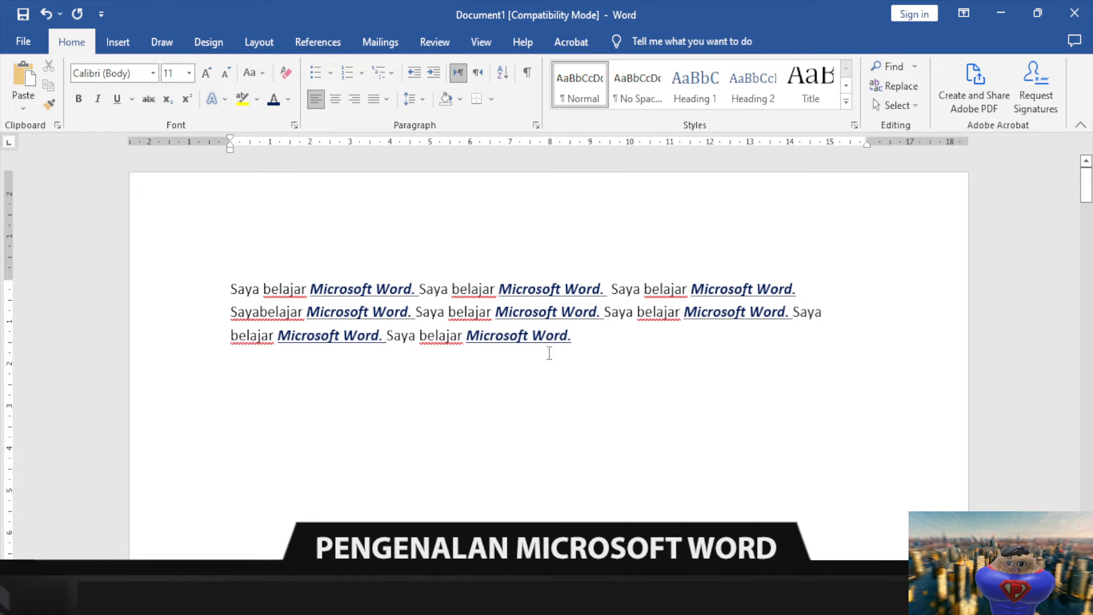
- Examine where each of the left-aligned paragraph's three lines ends relative to the right margin
left_click(643, 274)
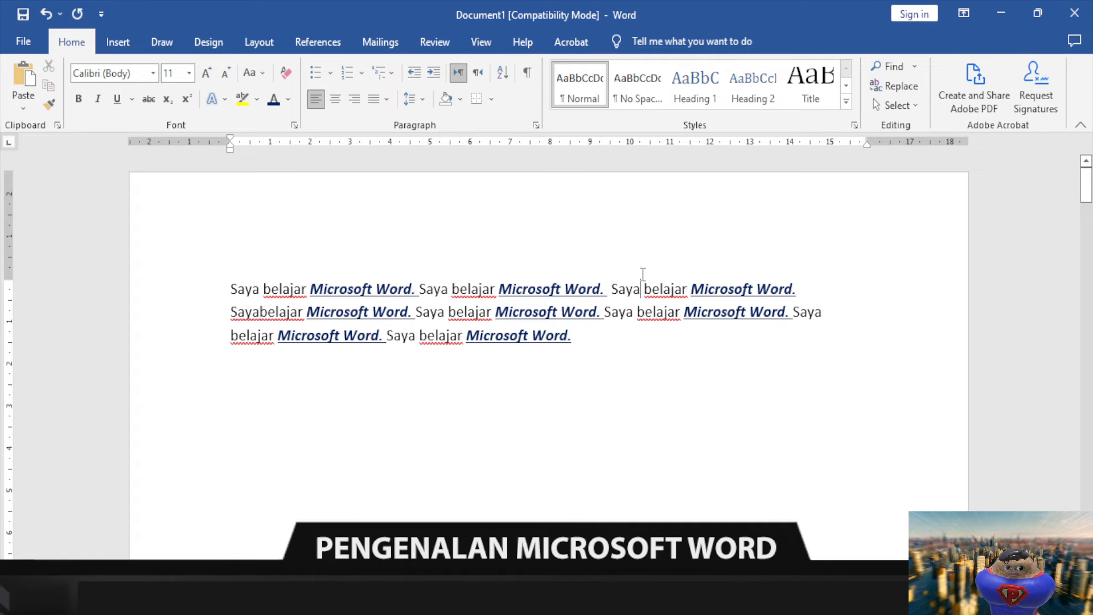
left_click(625, 335)
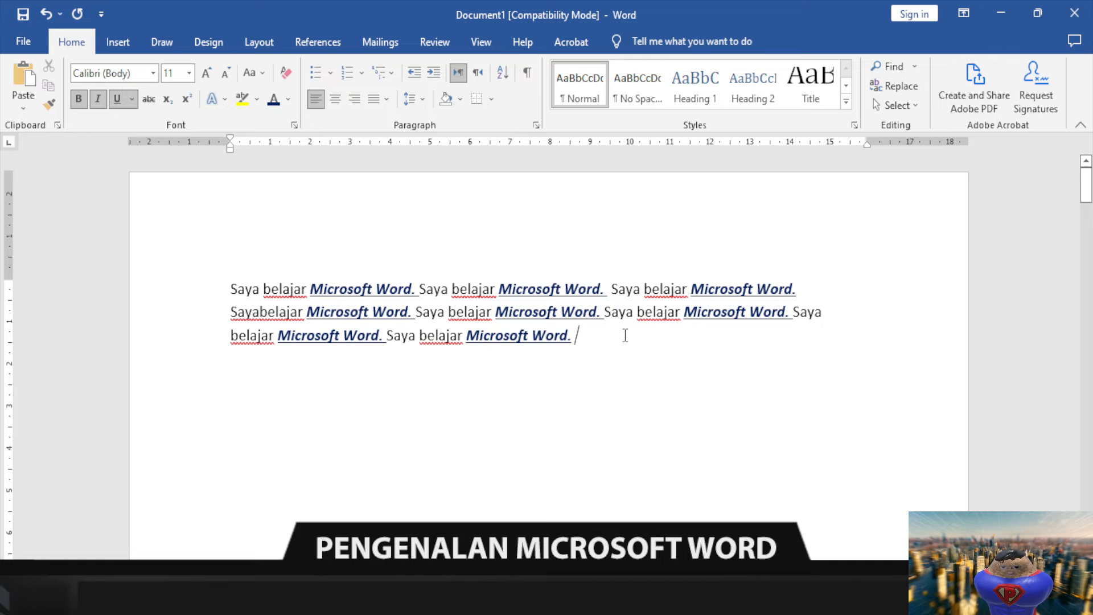
left_click(800, 285)
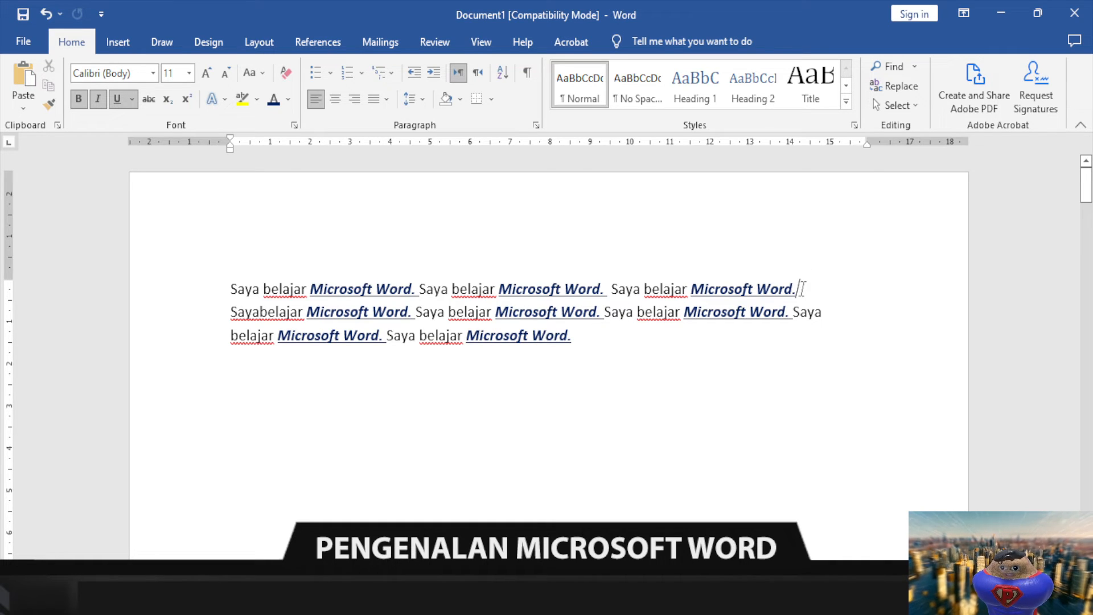
left_click(809, 313)
left_click(803, 290)
left_click(805, 310)
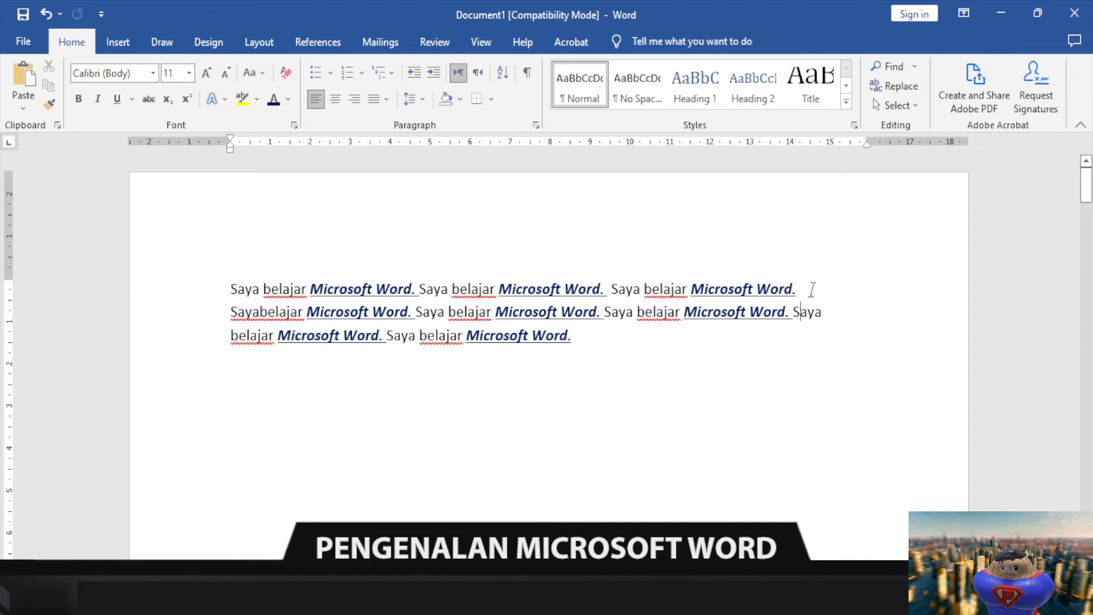
left_click(802, 288)
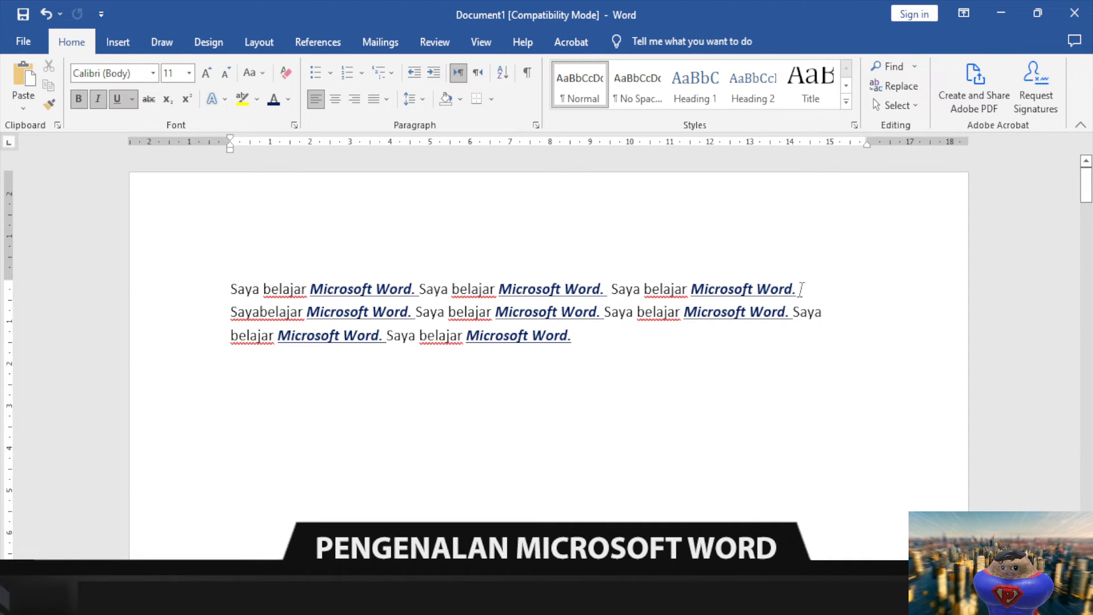
left_click(829, 312)
left_click(615, 342)
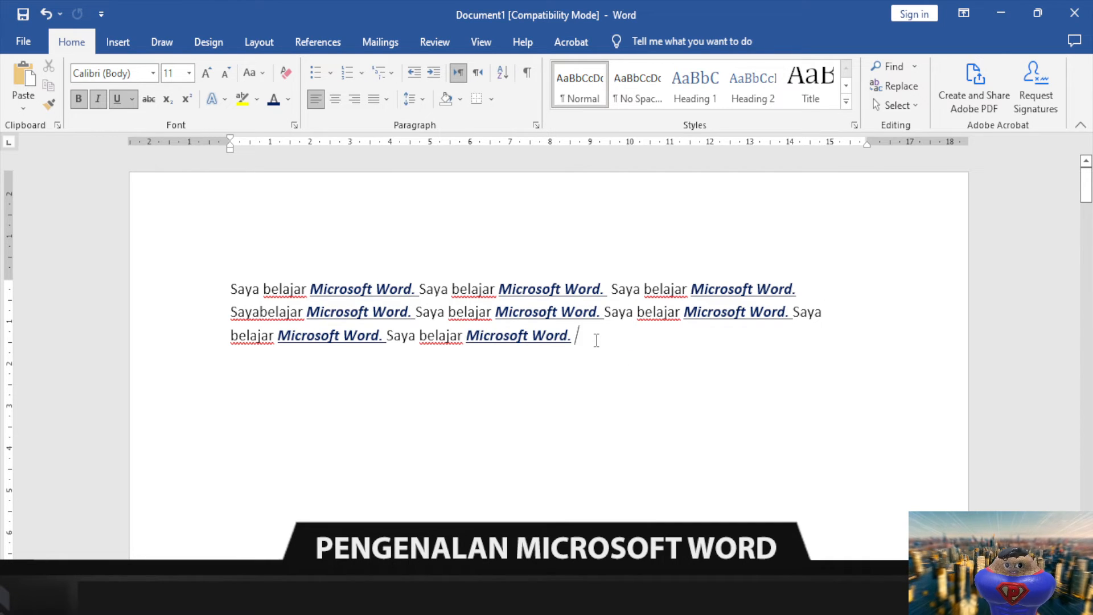
- Justify the whole three-line paragraph so its lines reach both margins
left_click_drag(595, 339, 266, 272)
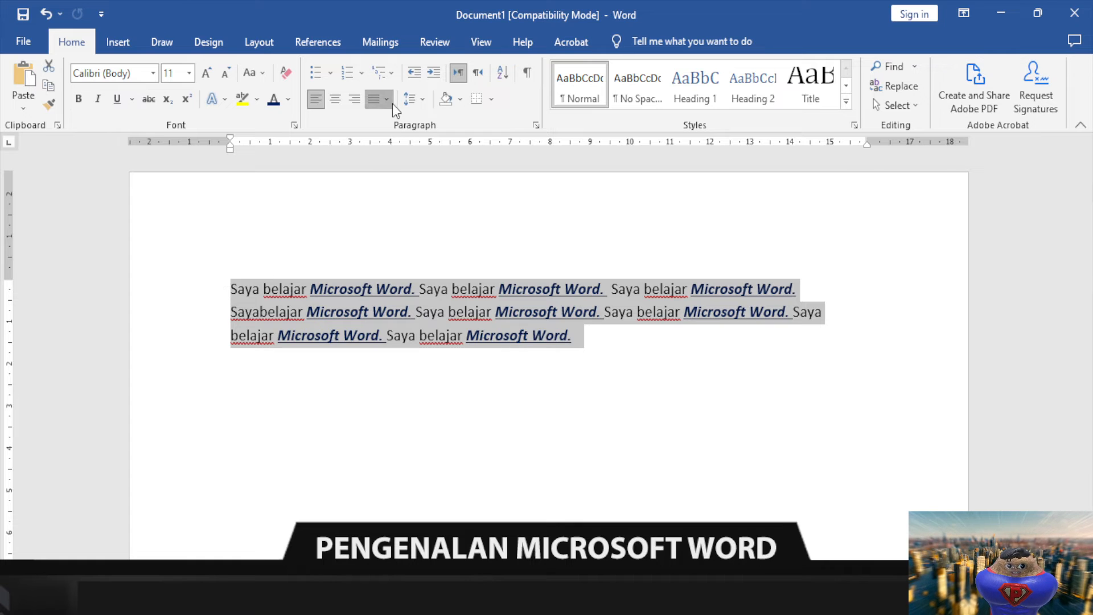
left_click(375, 100)
left_click(588, 291)
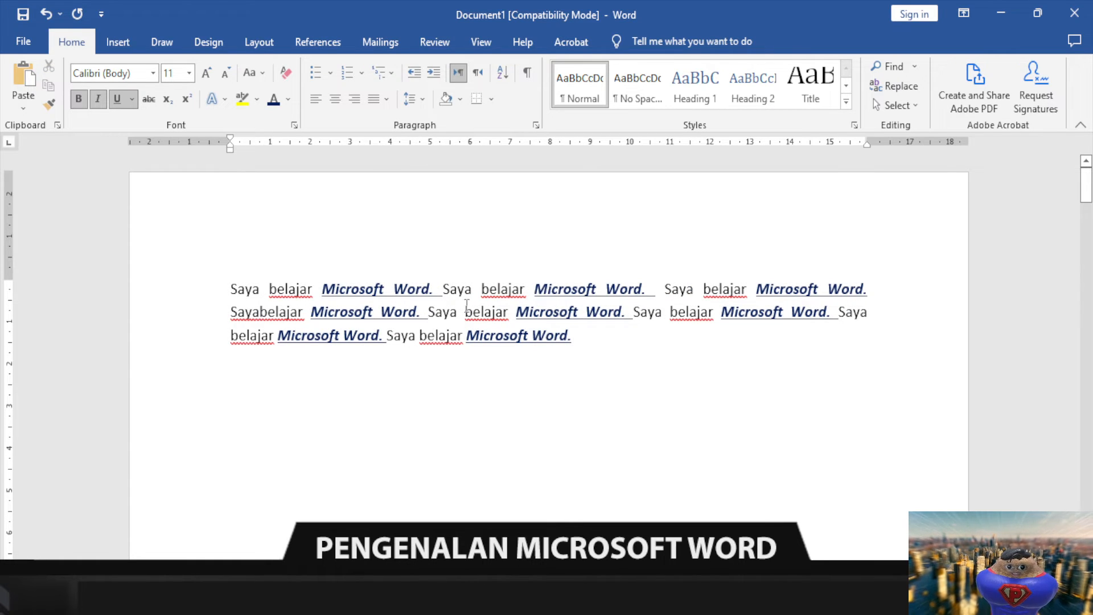
left_click(659, 361)
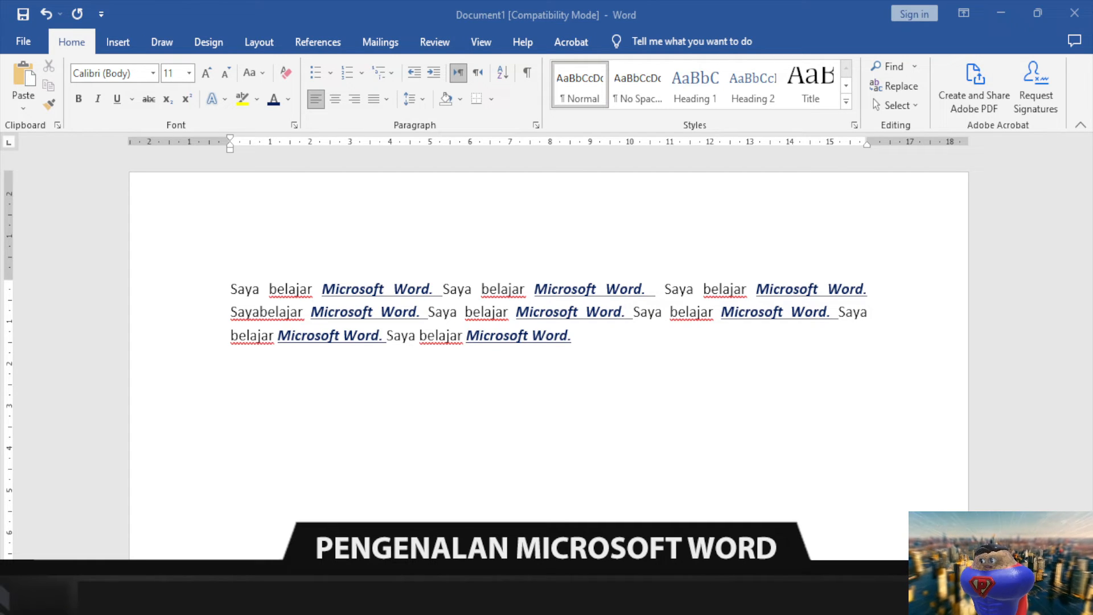
left_click(696, 388)
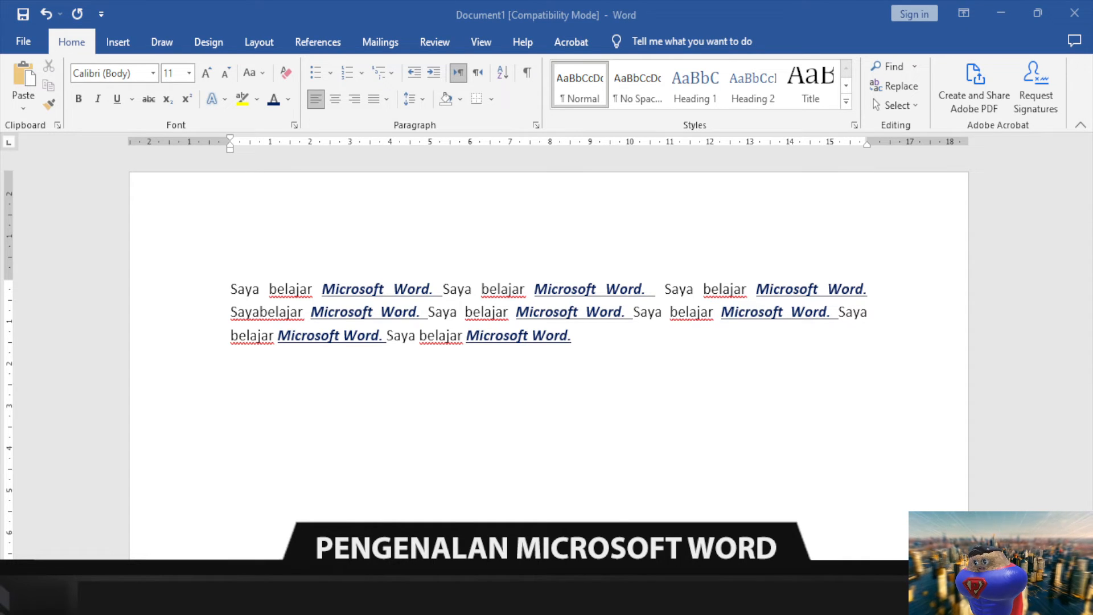
left_click(647, 415)
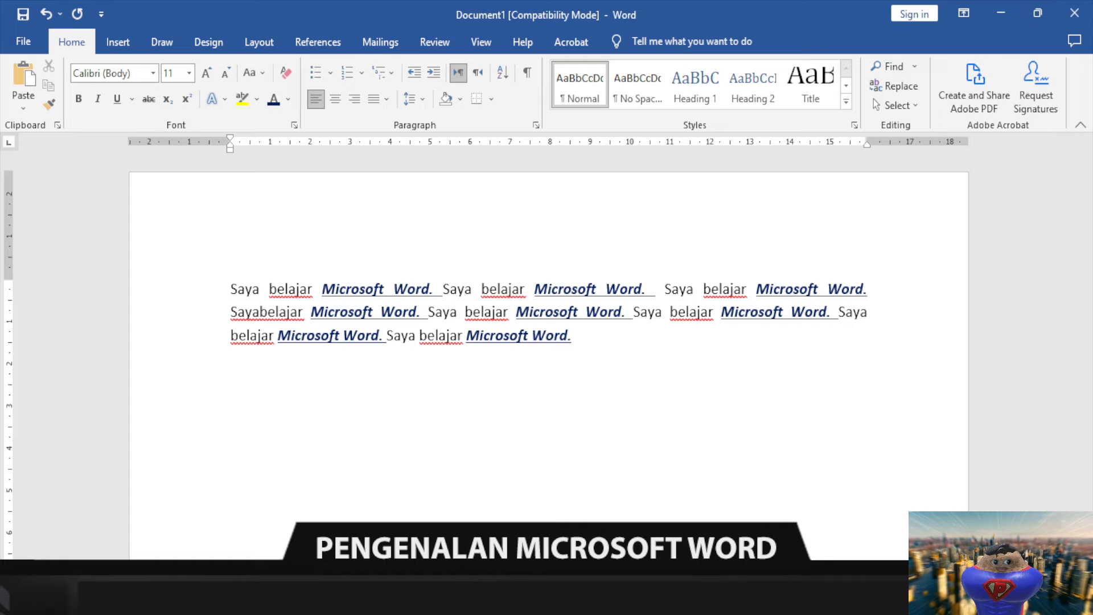
left_click(611, 343)
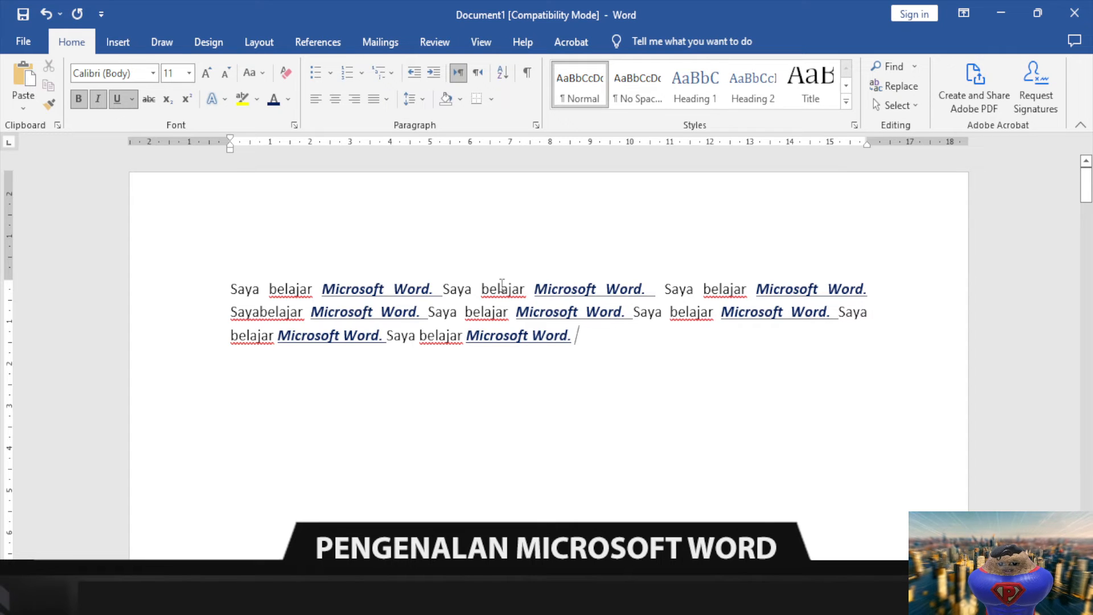
left_click(445, 313)
left_click(452, 337)
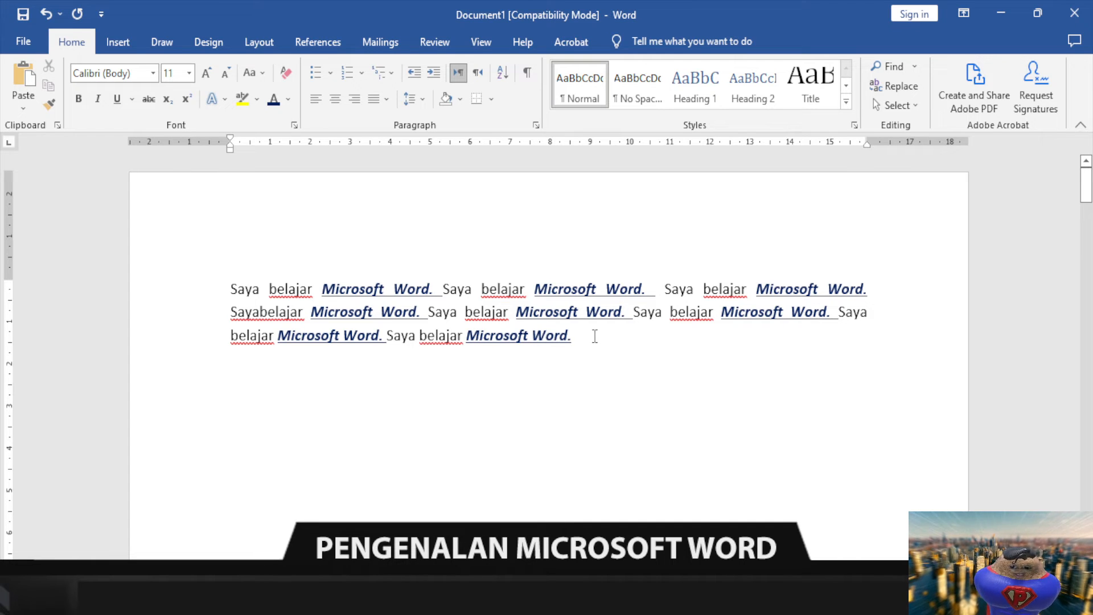
- Reduce the line spacing of the whole justified paragraph
left_click_drag(596, 337, 238, 288)
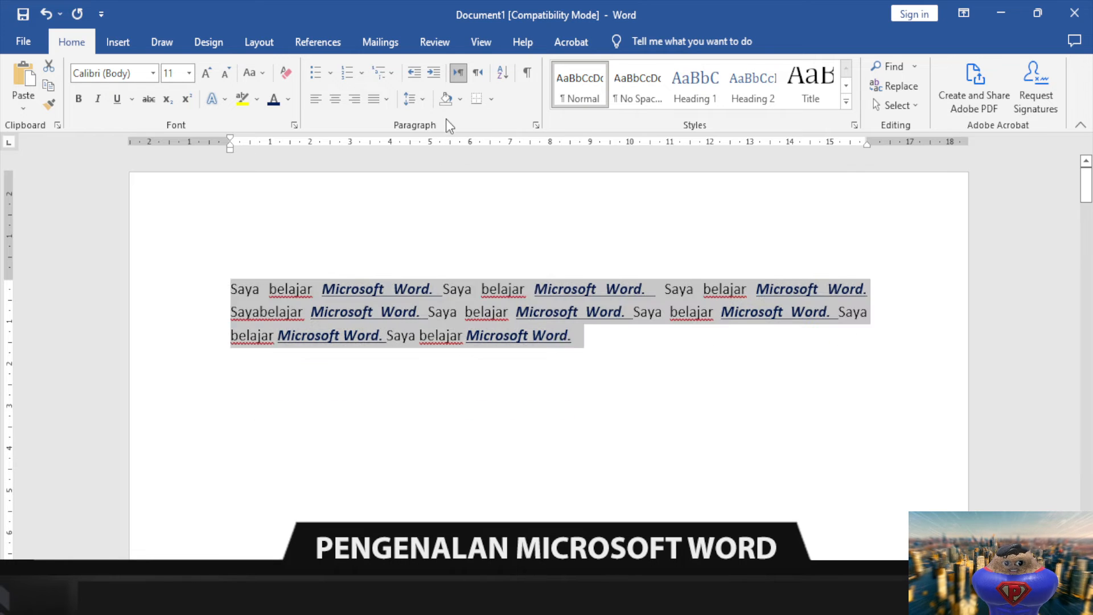
left_click(245, 309)
left_click_drag(228, 289, 827, 291)
left_click(827, 291)
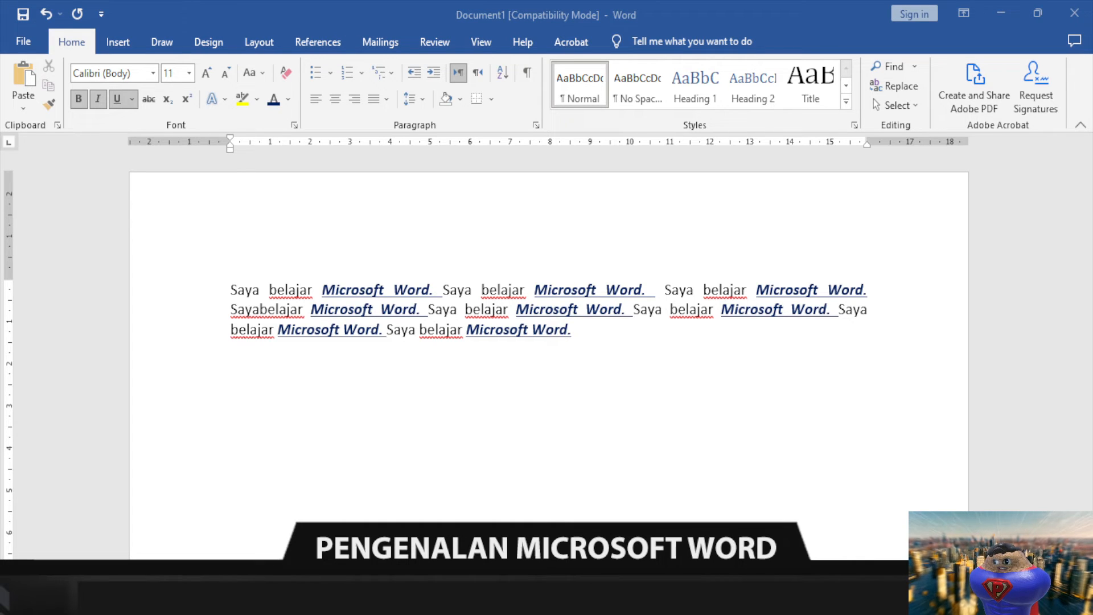
left_click(614, 374)
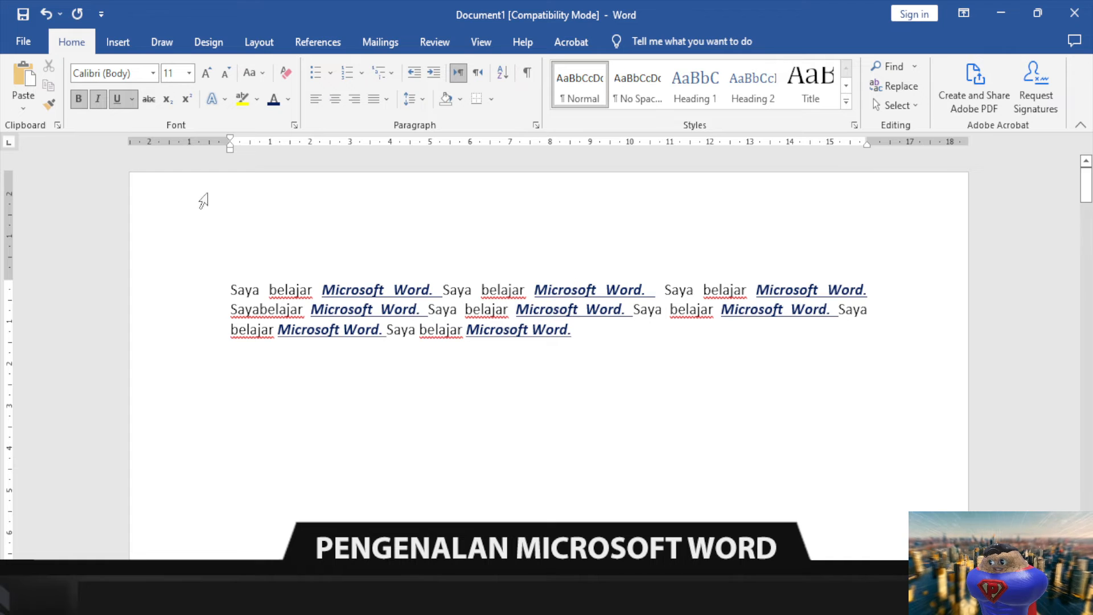
- Add a diagonal CONFIDENTIAL watermark to the page and look it over
left_click(222, 40)
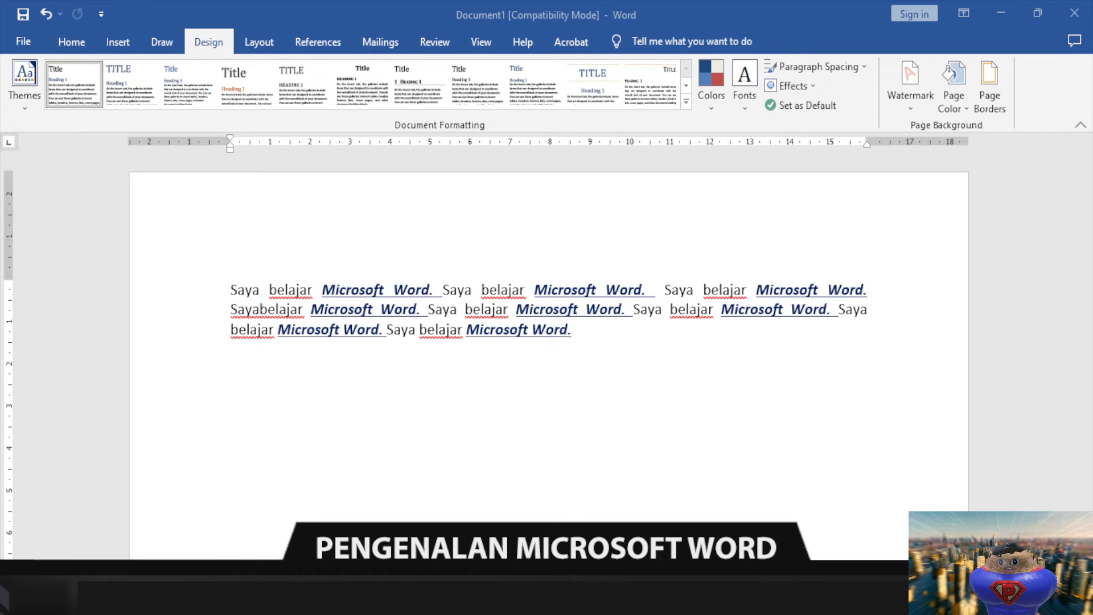
scroll(549, 353, "down", 5)
scroll(548, 353, "up", 5)
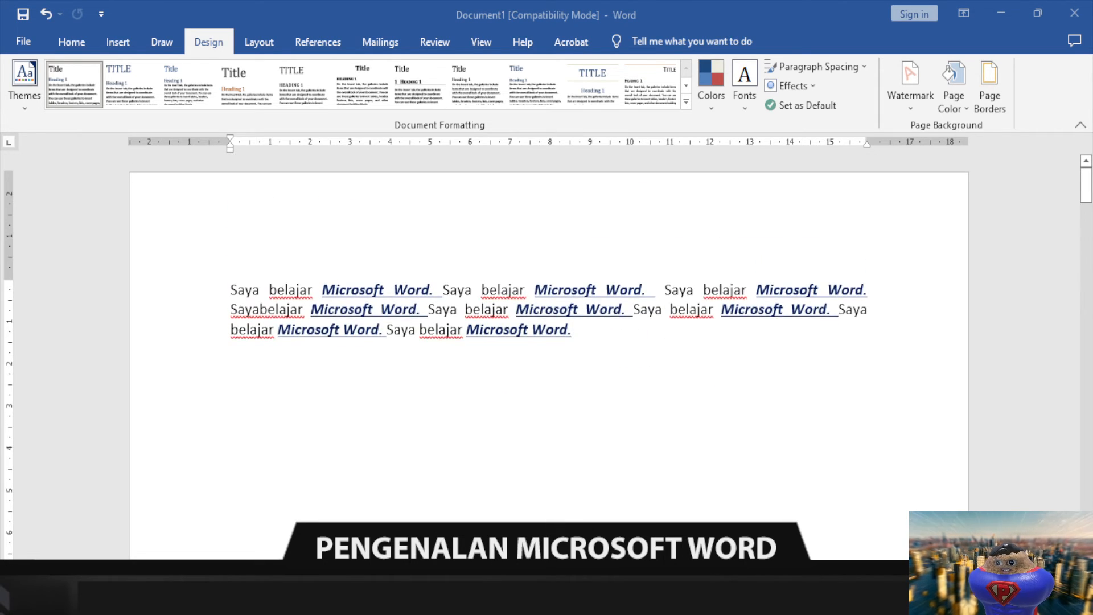
mouse_move(1086, 187)
left_mouse_down()
mouse_move(1088, 370)
mouse_move(1088, 187)
left_mouse_up()
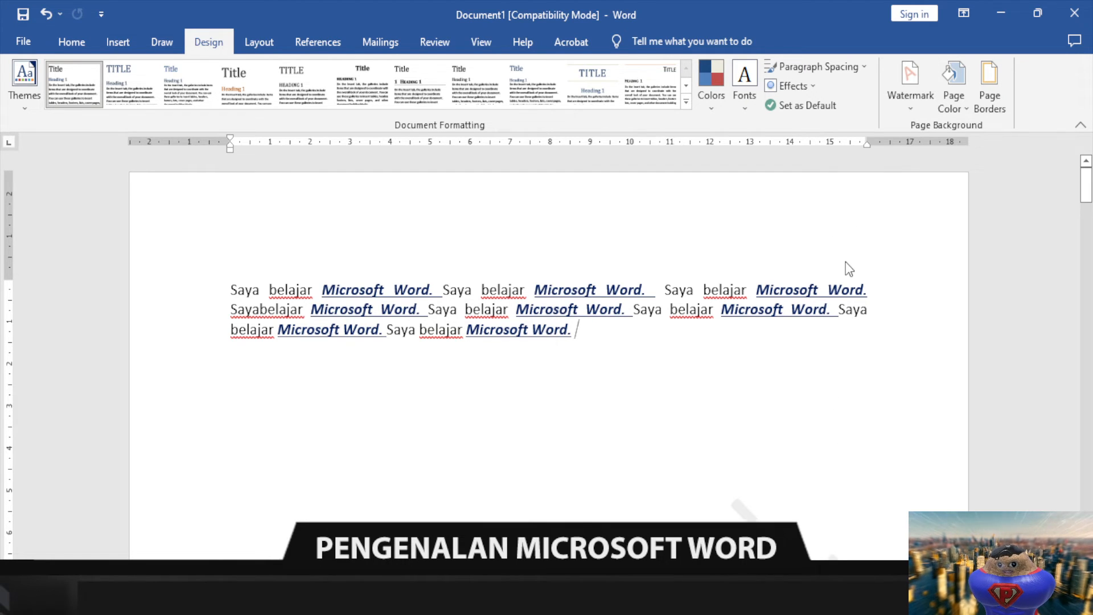
scroll(818, 413, "down", 15)
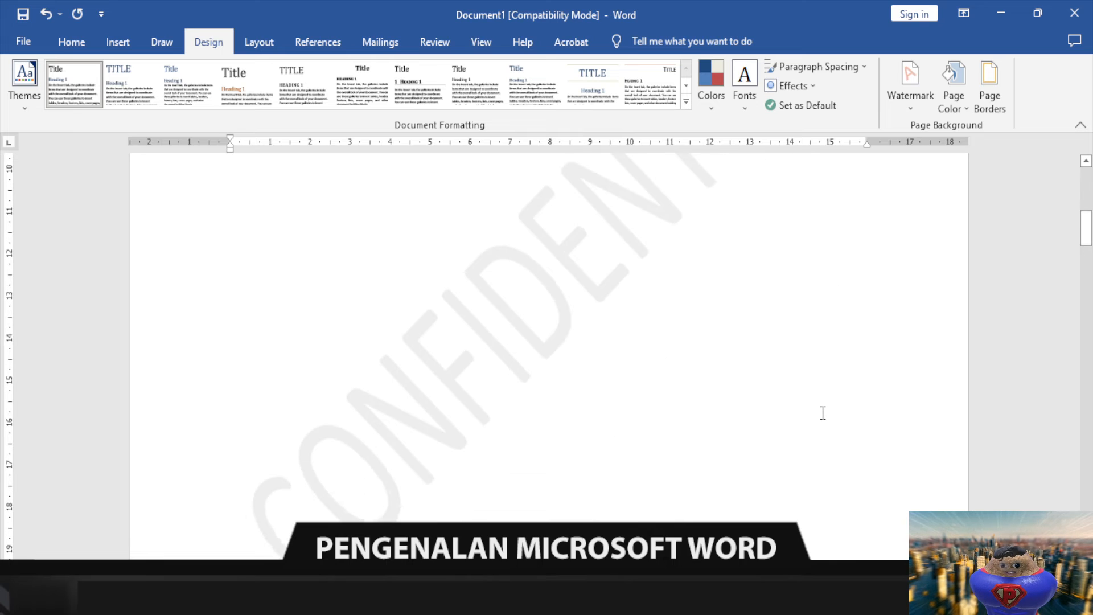
scroll(822, 412, "up", 8)
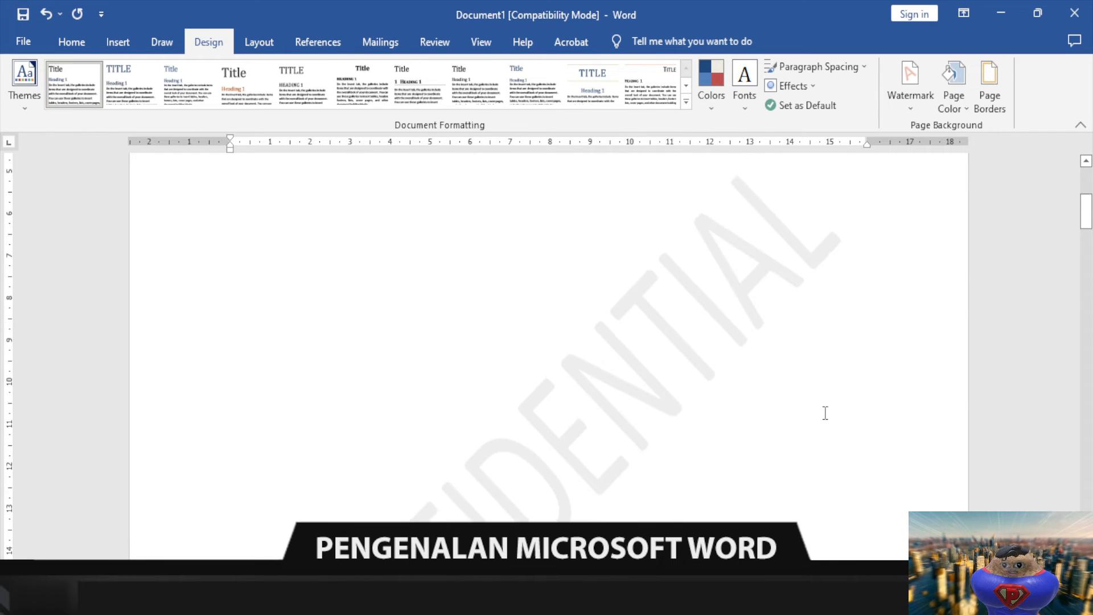
scroll(825, 413, "down", 3)
scroll(824, 413, "up", 10)
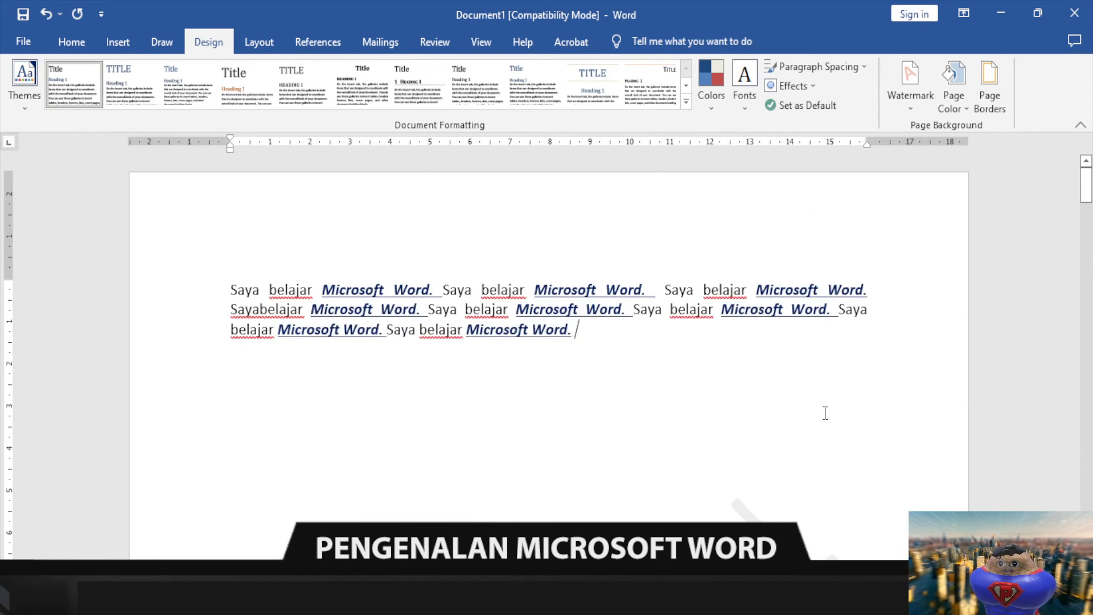
- Remove the CONFIDENTIAL watermark from the page
left_click(919, 101)
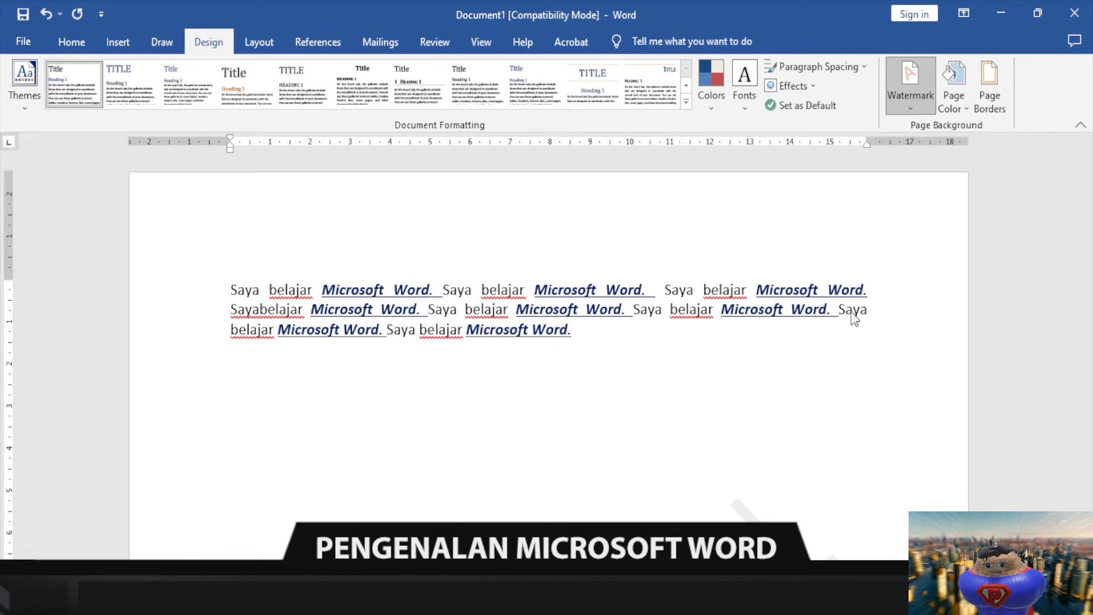
left_click(866, 489)
scroll(860, 446, "down", 5)
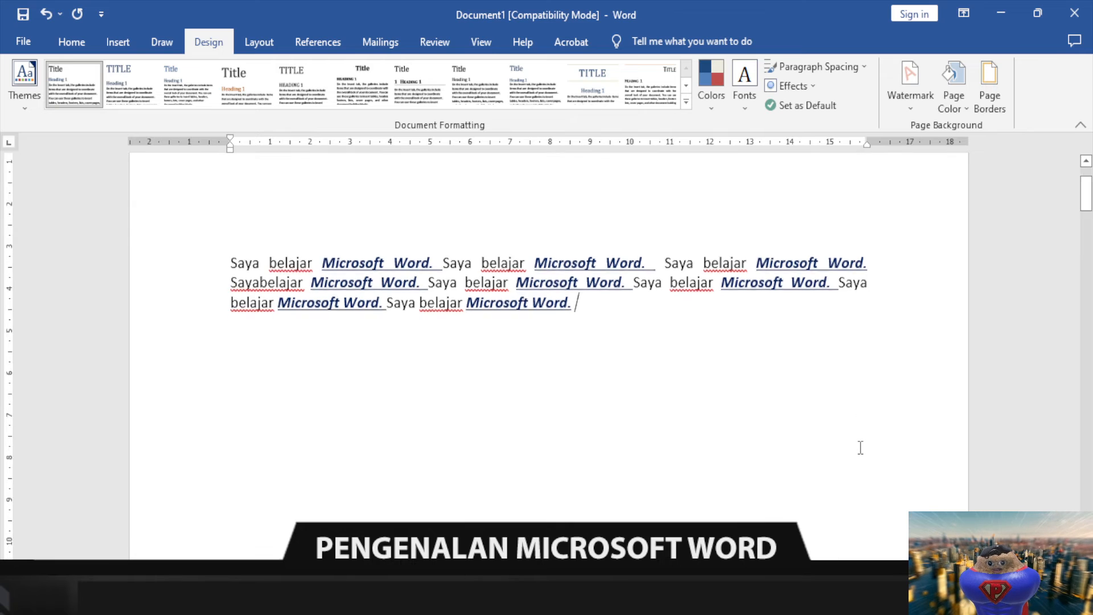
scroll(860, 446, "up", 5)
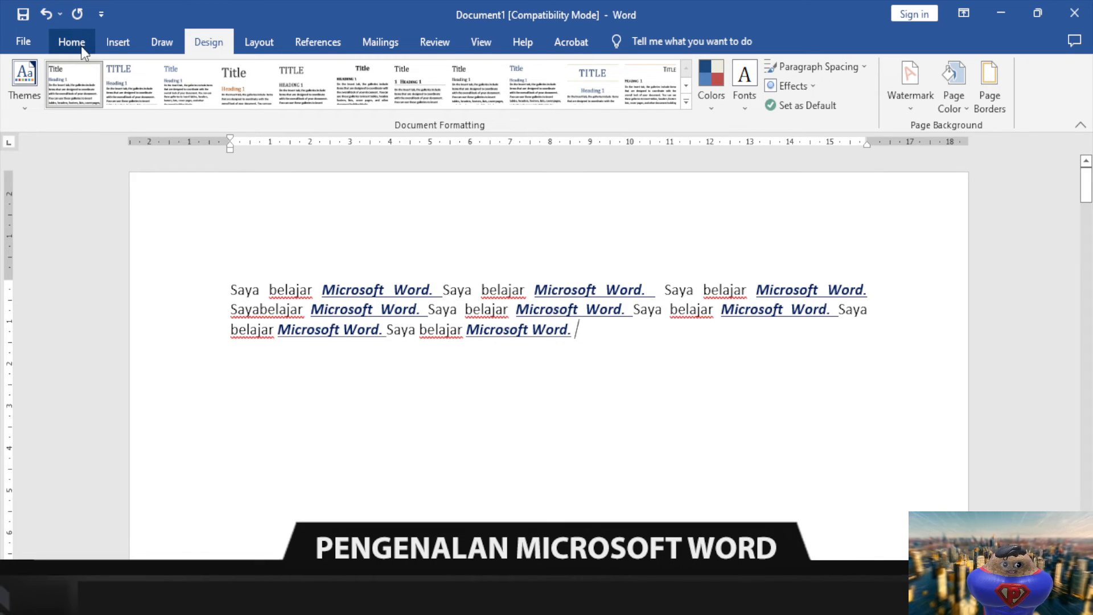
- Add two empty lines above the paragraph and insert the QR code picture on the first one
left_click(71, 42)
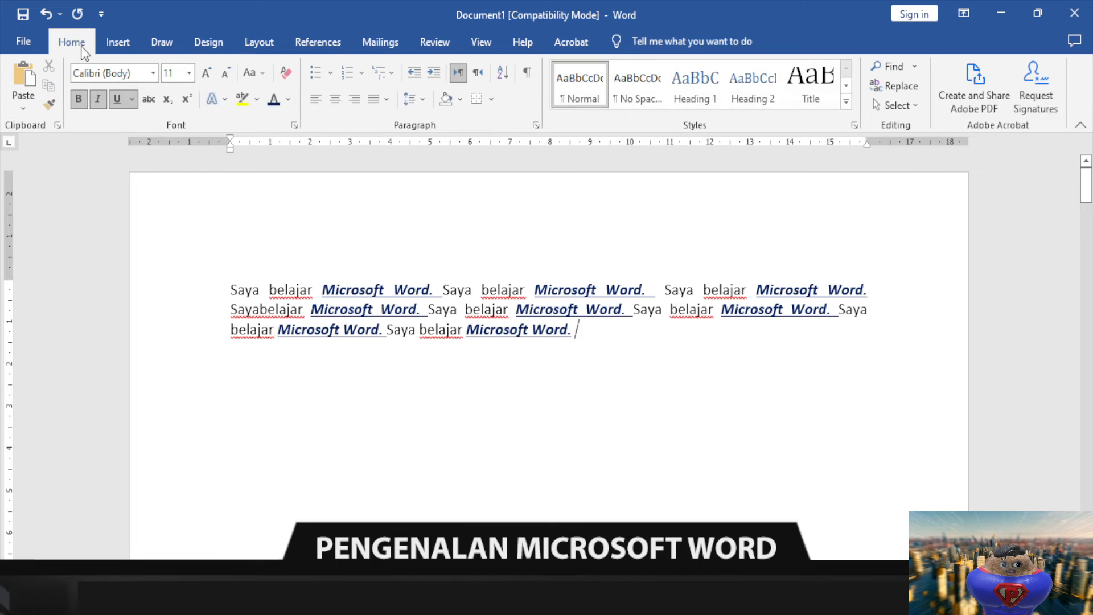
left_click(253, 289)
left_click(230, 289)
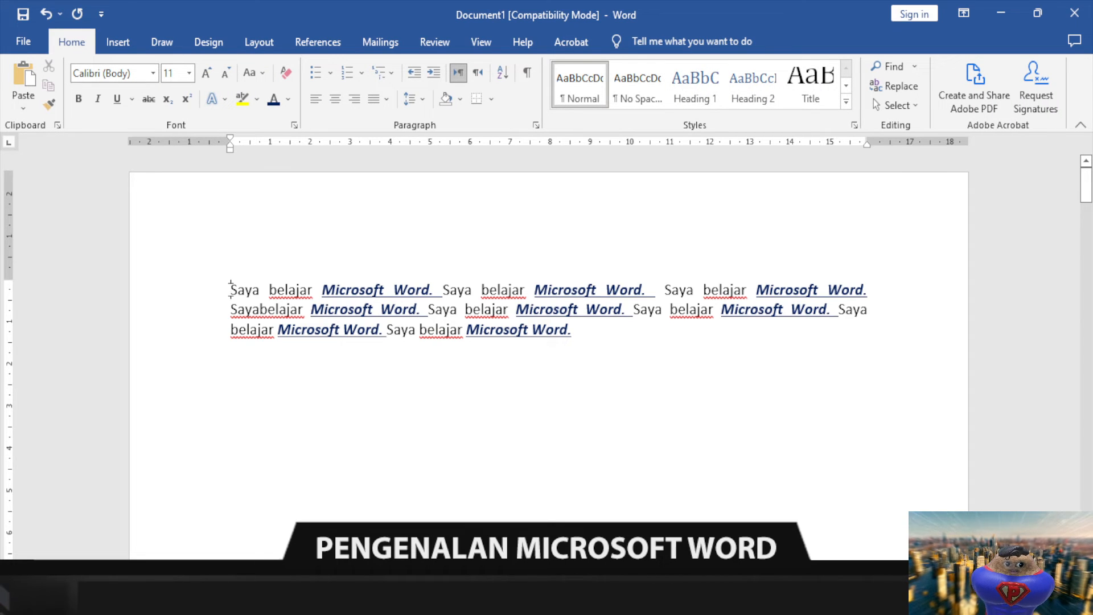
key("Return")
key("Return")
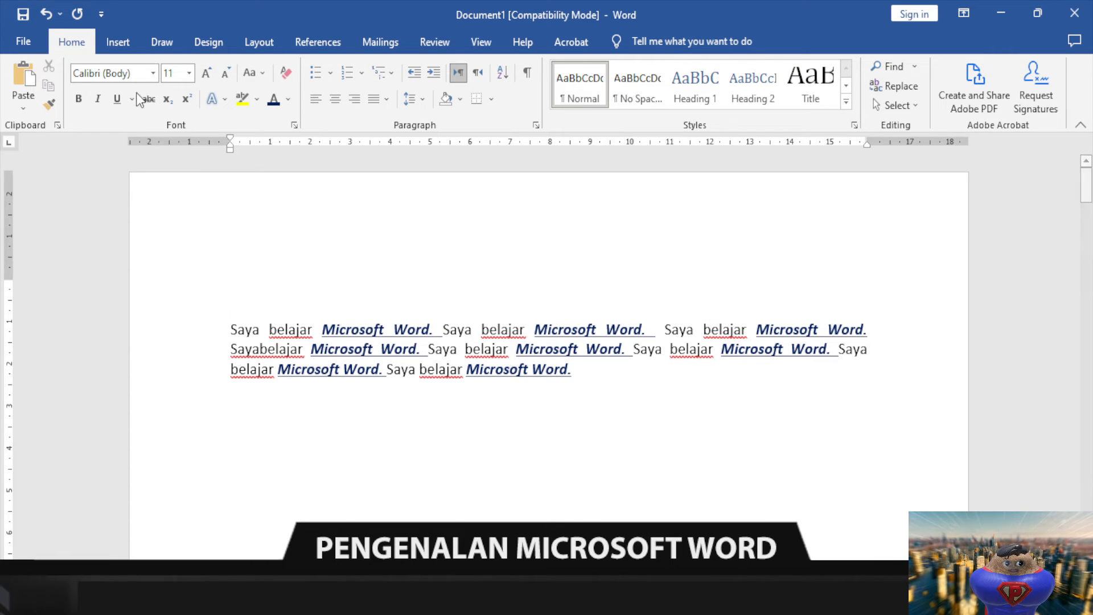
left_click(120, 46)
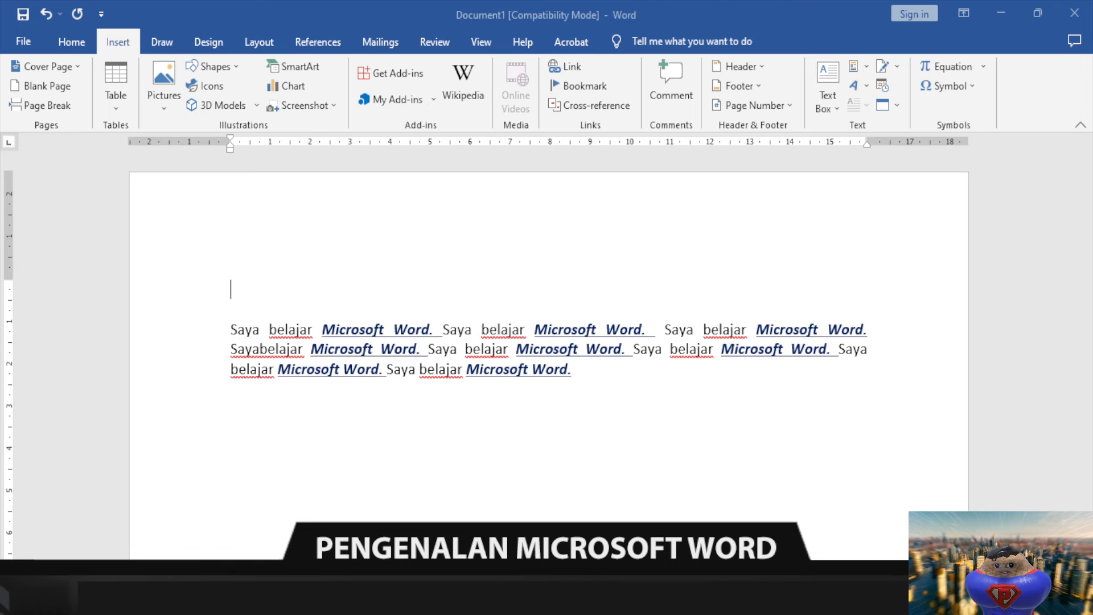
left_click(671, 570)
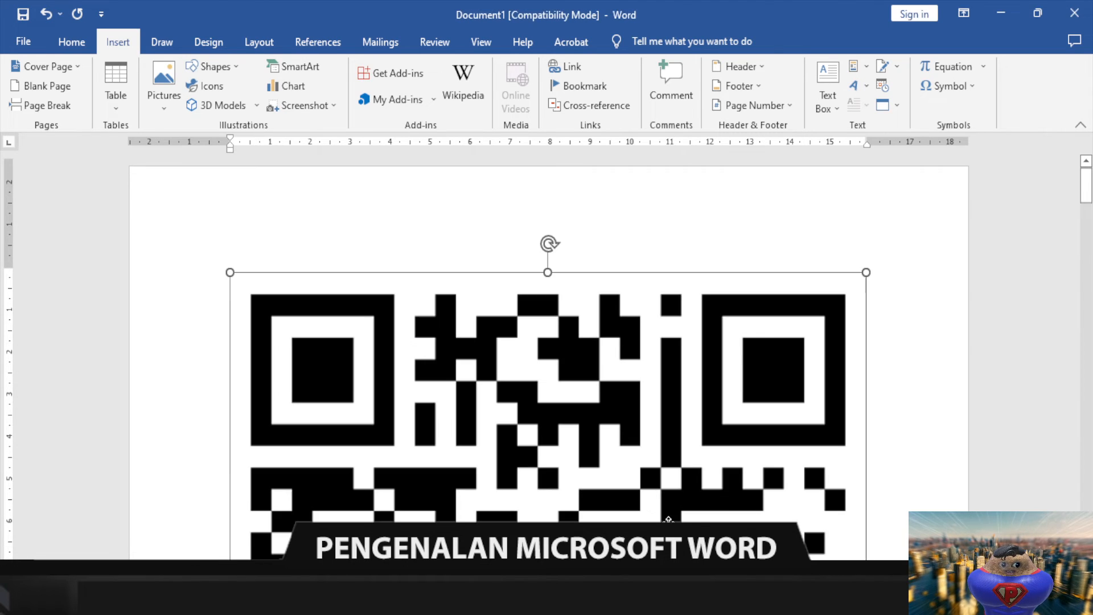
- Set the QR code picture's width to 3.5 cm with its height scaled in proportion
scroll(649, 421, "down", 4)
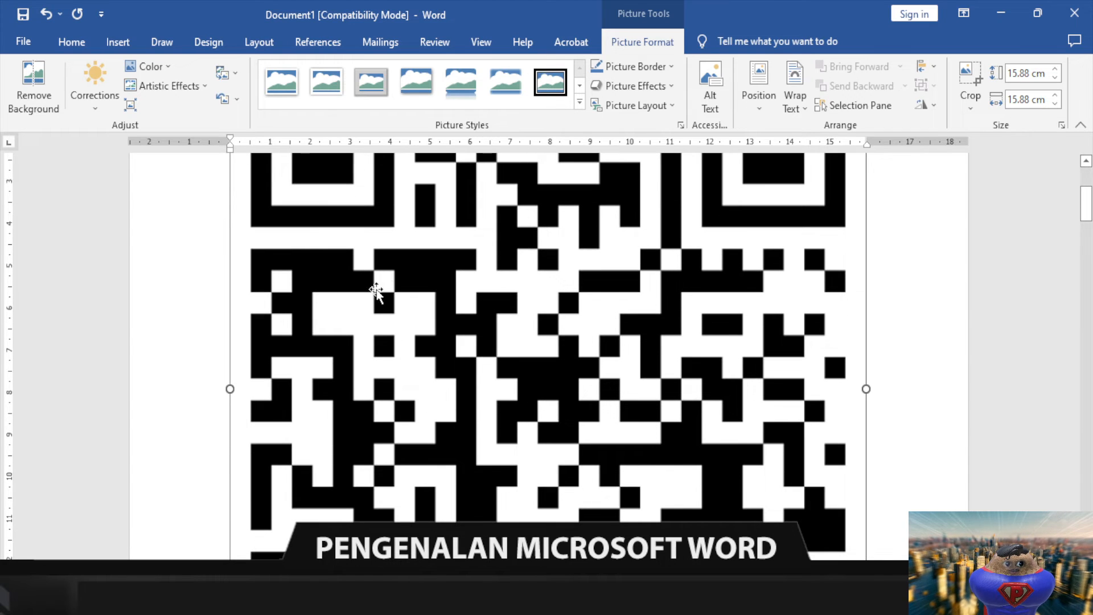
scroll(555, 279, "up", 1)
scroll(555, 279, "up", 3)
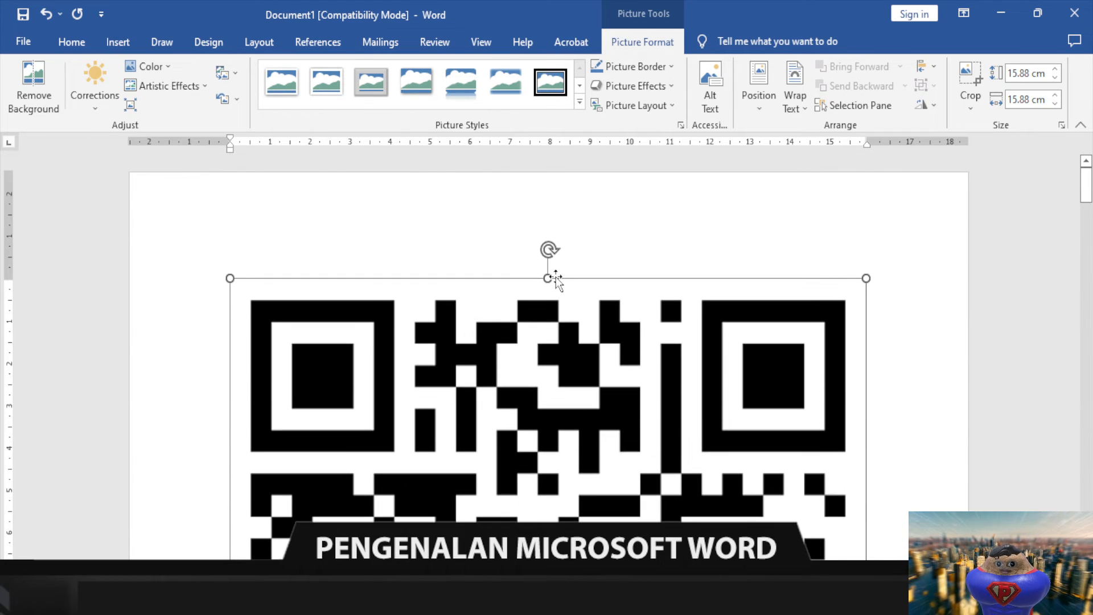
scroll(800, 280, "down", 12)
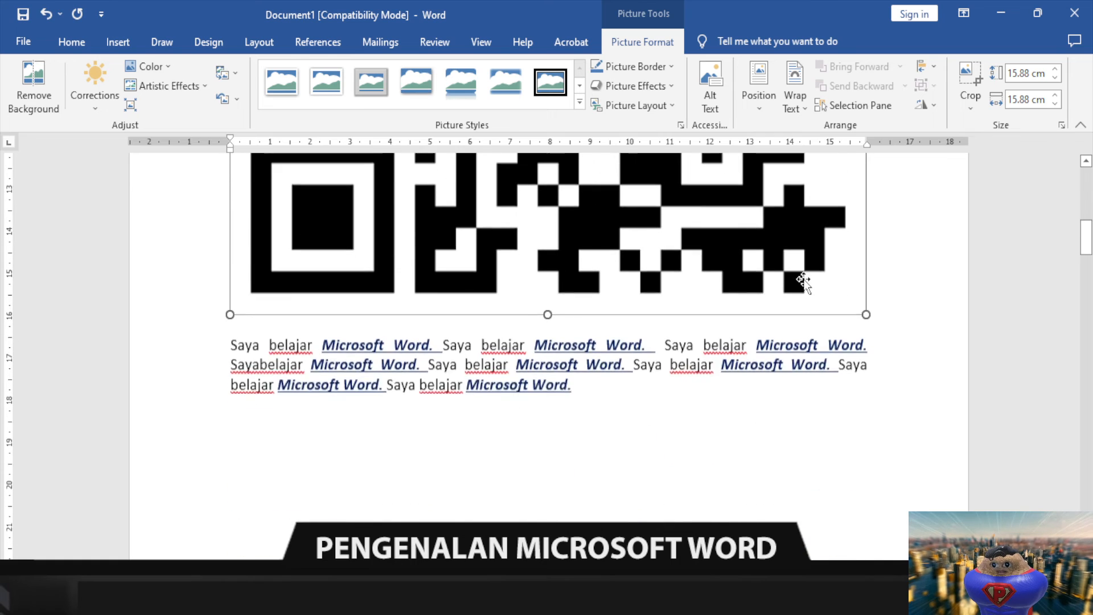
scroll(804, 283, "up", 7)
scroll(804, 283, "up", 5)
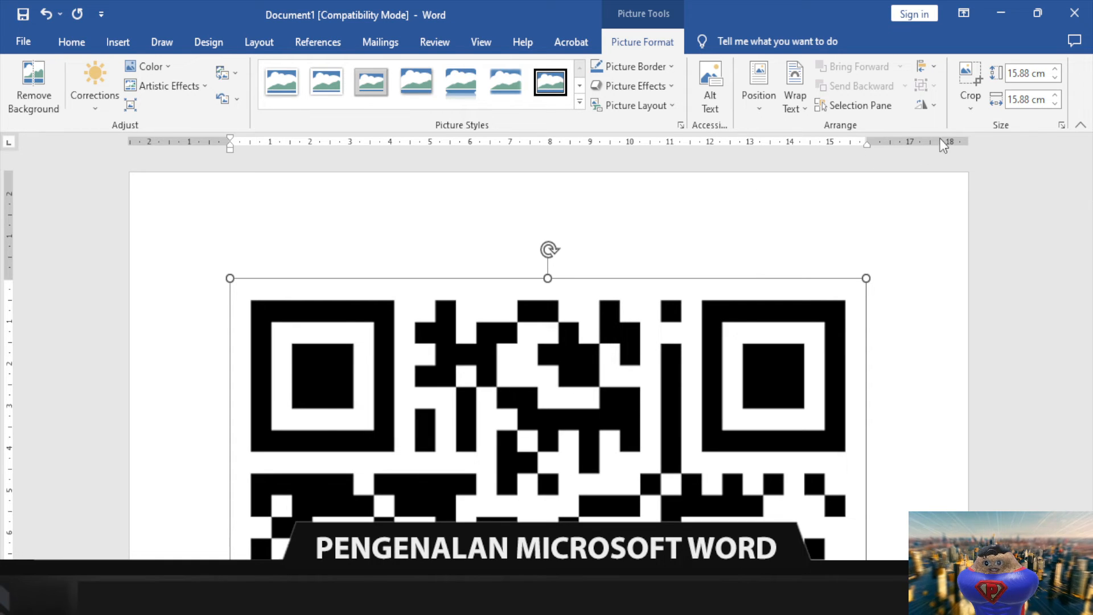
left_click(1036, 100)
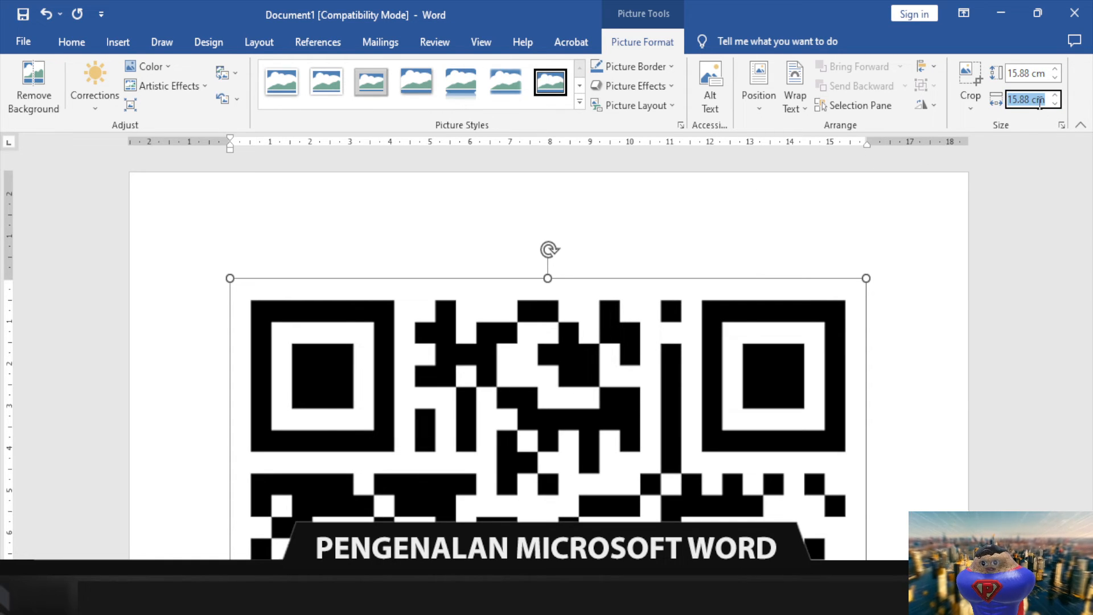
type("3.5")
key("Return")
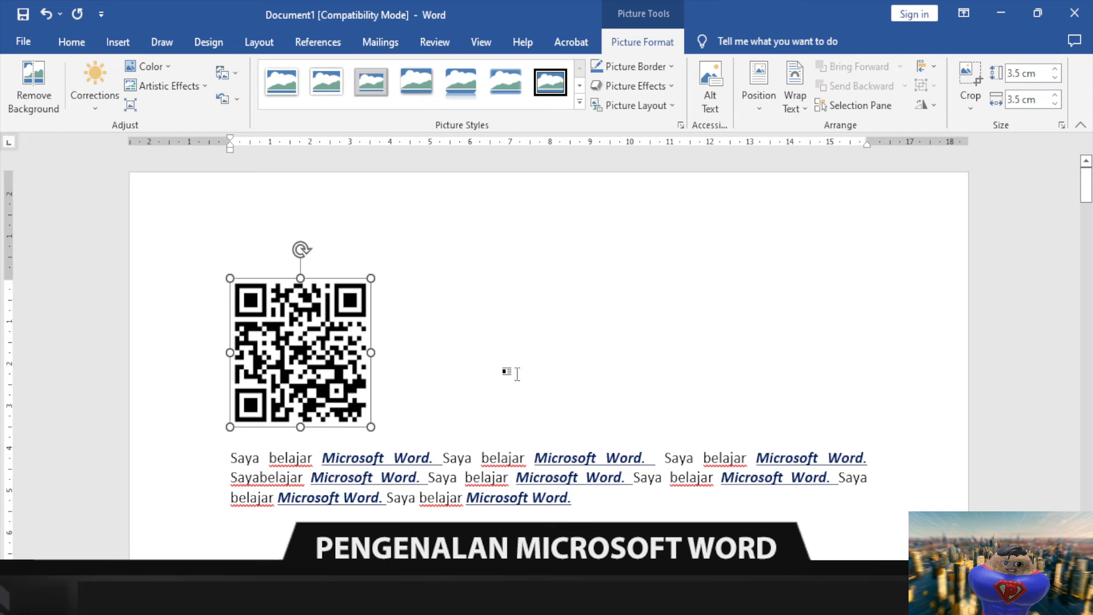
- Shrink the QR code picture freehand to about 3.46 cm wide and try to move it on the page
mouse_move(370, 427)
left_mouse_down()
mouse_move(612, 609)
mouse_move(421, 410)
mouse_move(543, 529)
mouse_move(381, 351)
mouse_move(386, 373)
mouse_move(367, 364)
mouse_move(365, 420)
left_mouse_up()
left_click(423, 457)
left_click(332, 383)
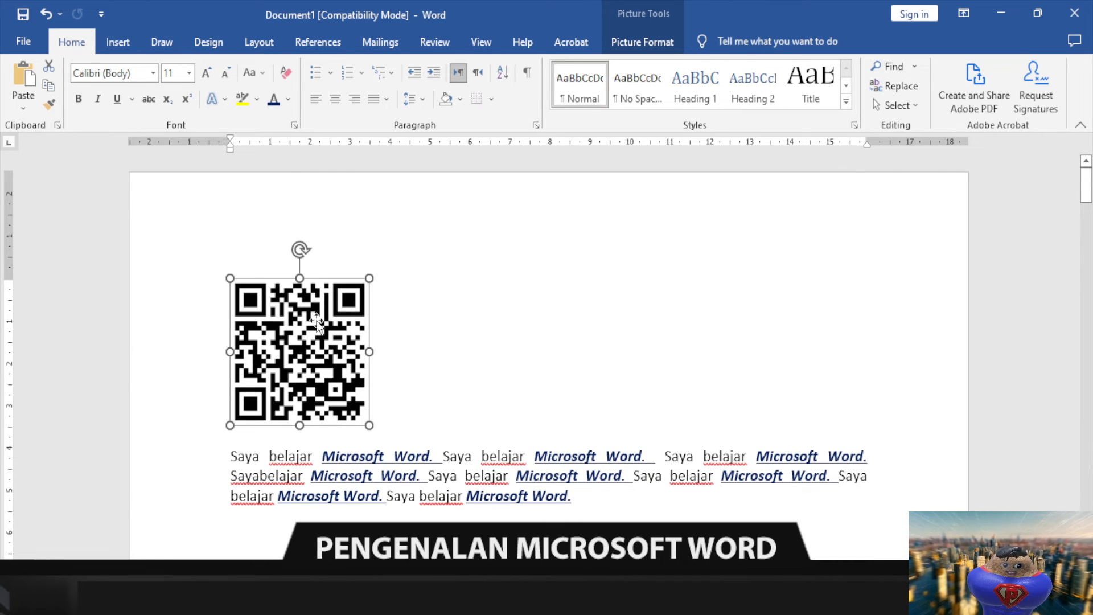
left_click(397, 477)
left_click(336, 368)
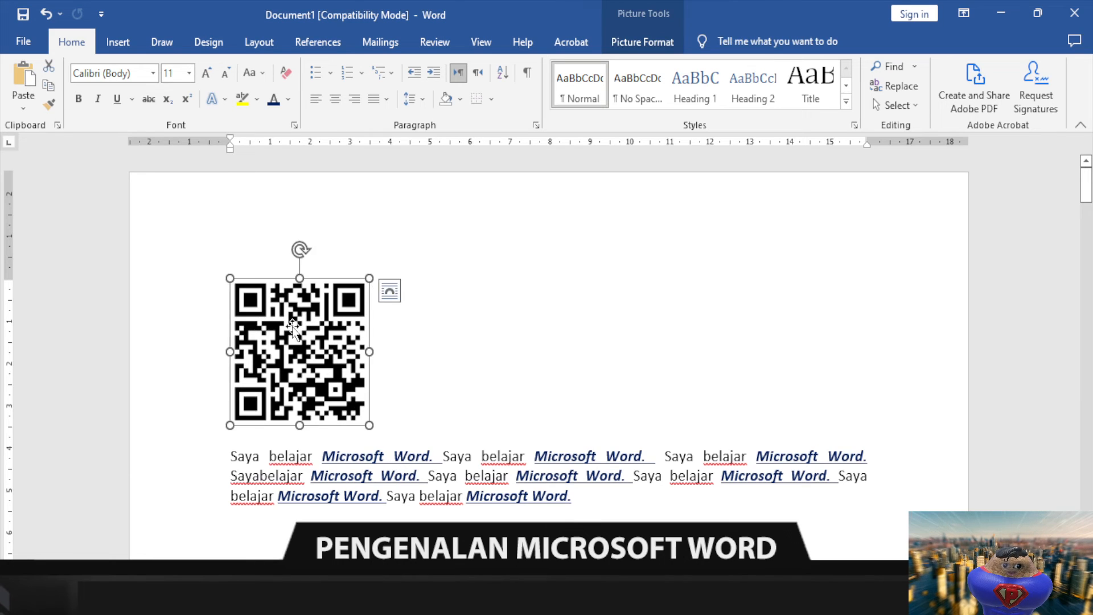
left_click_drag(336, 367, 329, 345)
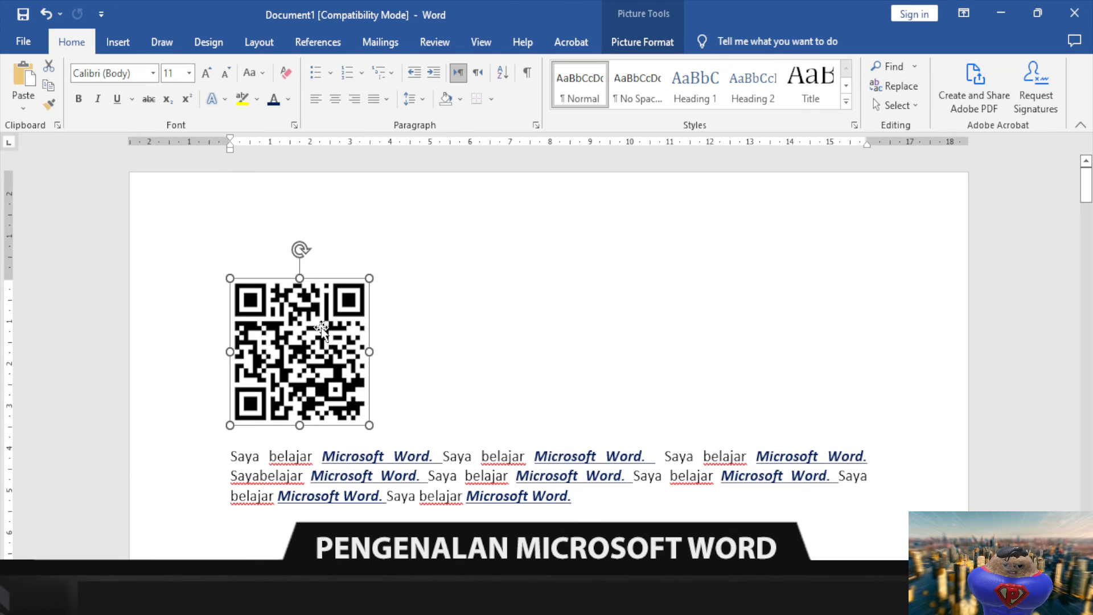
- Change the QR code picture's text wrapping so the paragraph flows beside it
double_click(329, 305)
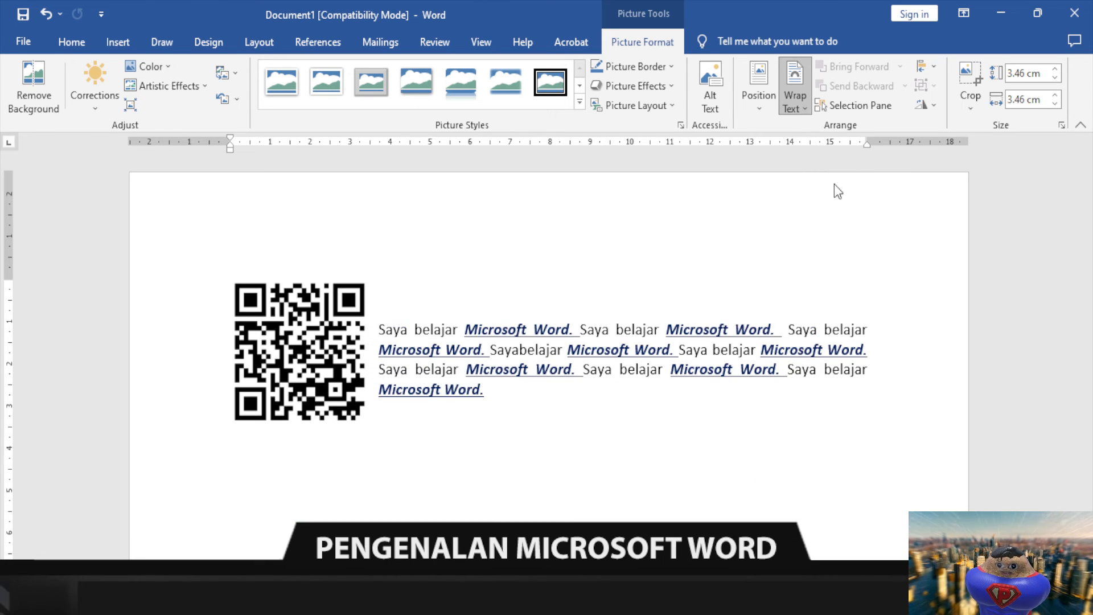
left_click(842, 153)
left_click(671, 348)
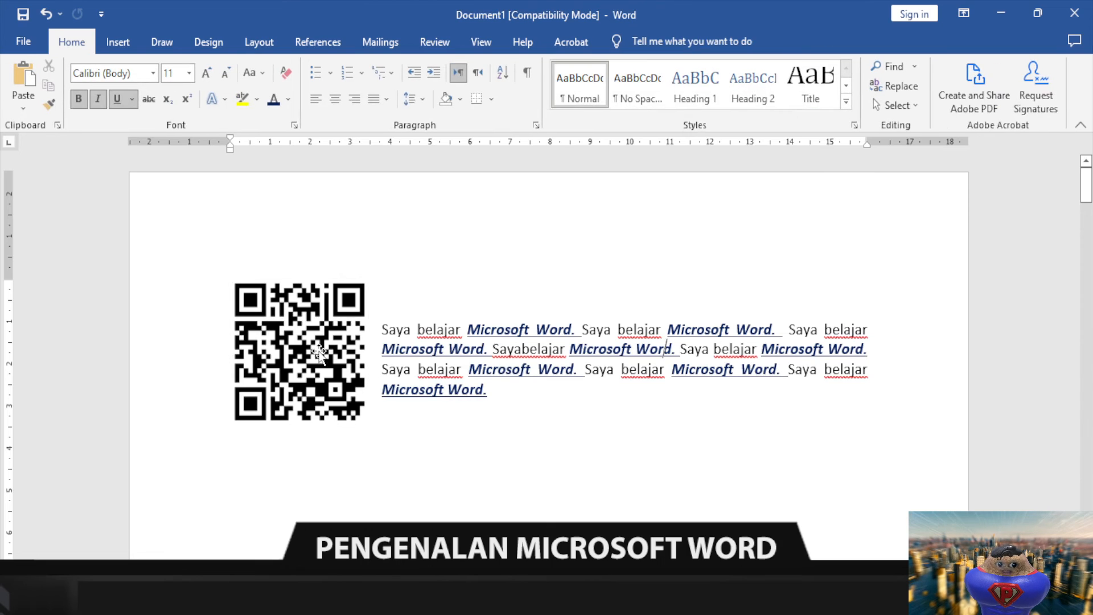
left_click(315, 353)
left_click(499, 305)
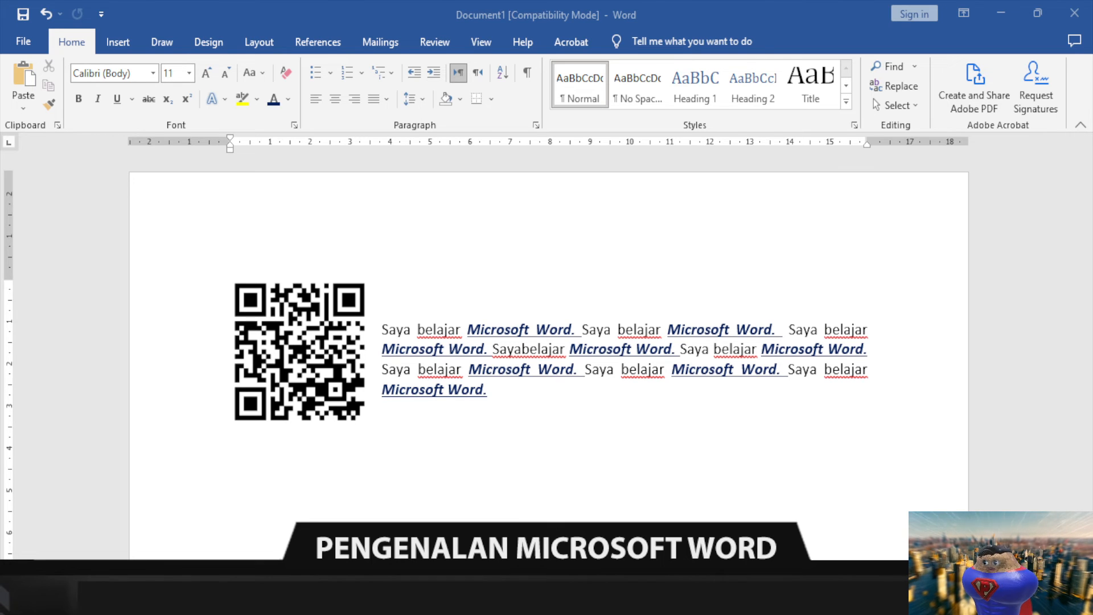
- Copy "Saya belajar Microsoft Word" from the paragraph onto a new line above the QR code picture and end it with a period
left_click(575, 330)
left_click_drag(575, 329, 381, 327)
key("ctrl+c")
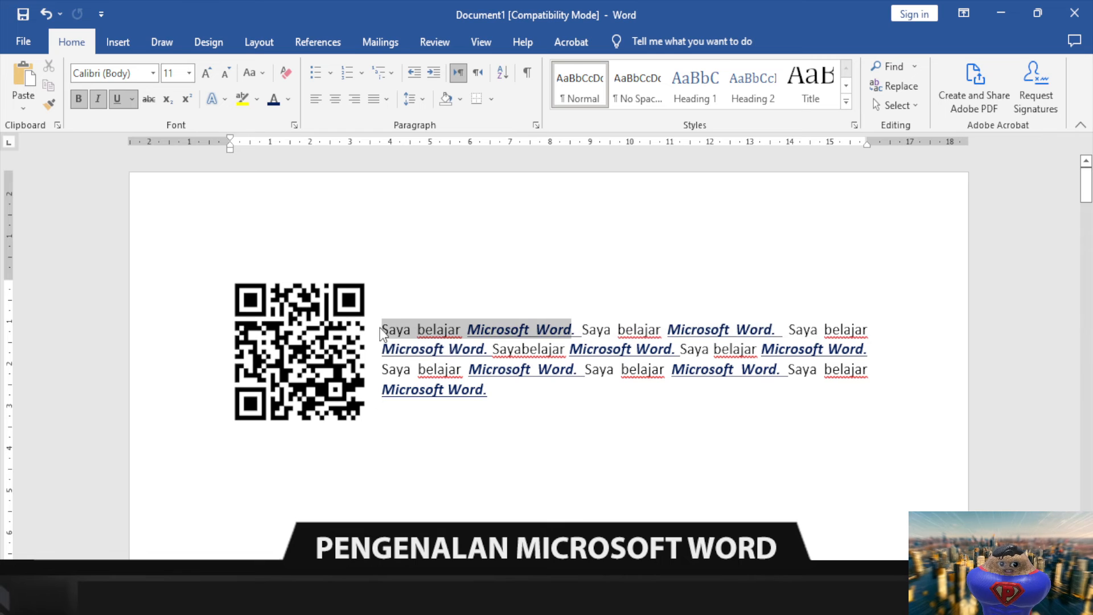
left_click(260, 291)
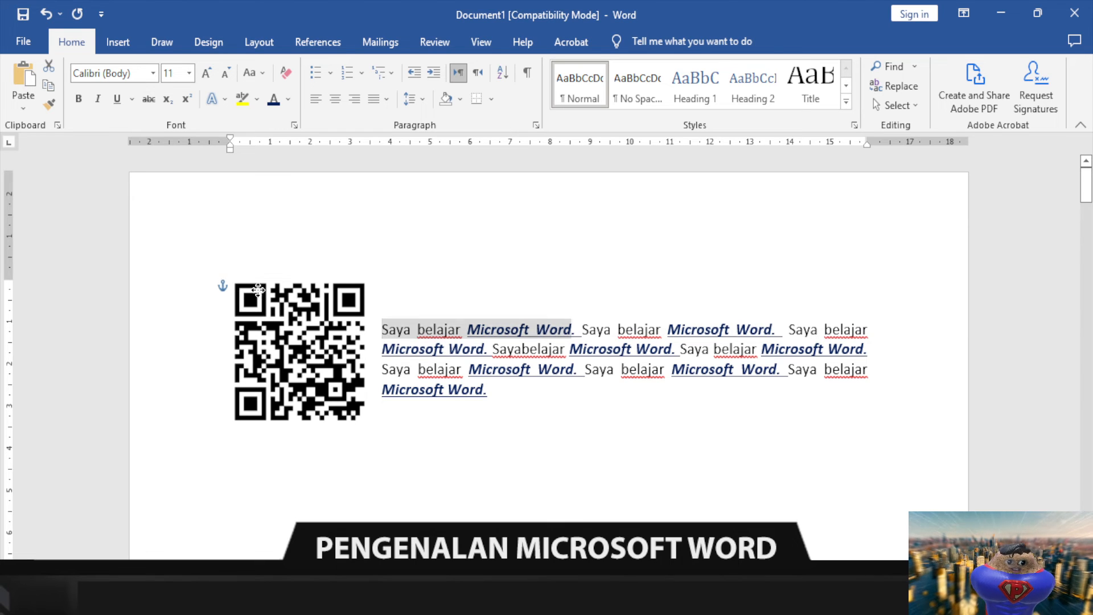
key("Return")
left_click(275, 262)
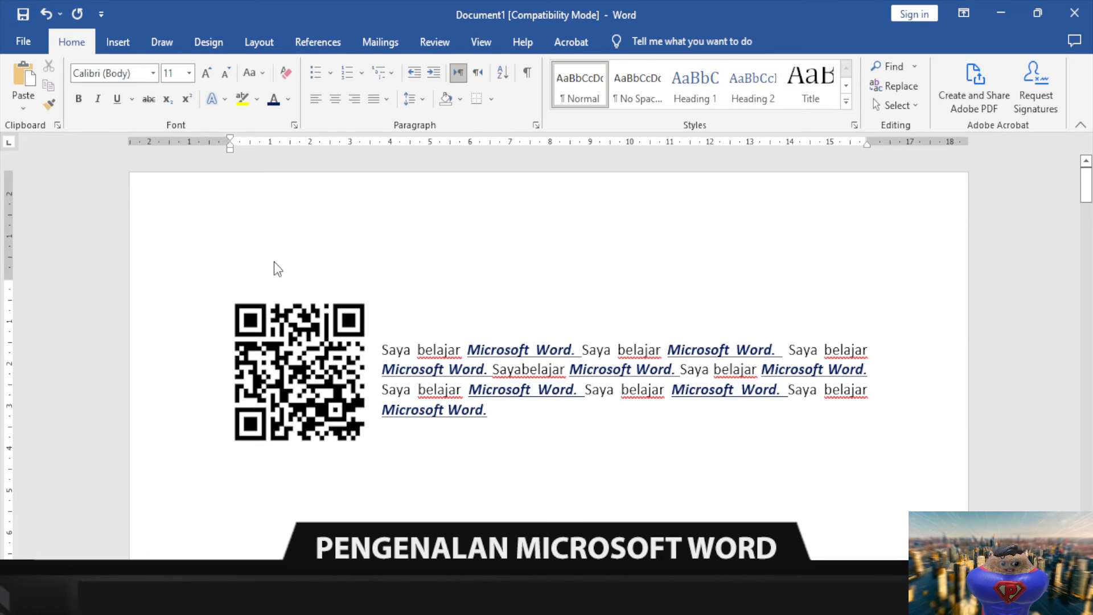
key("ctrl+v")
key("Return")
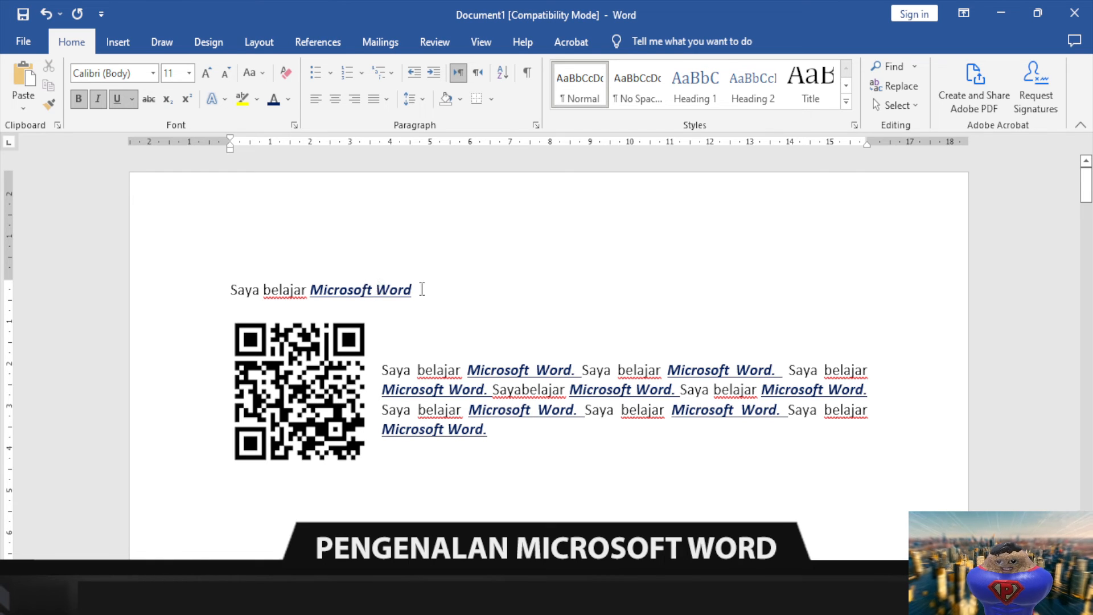
type(".")
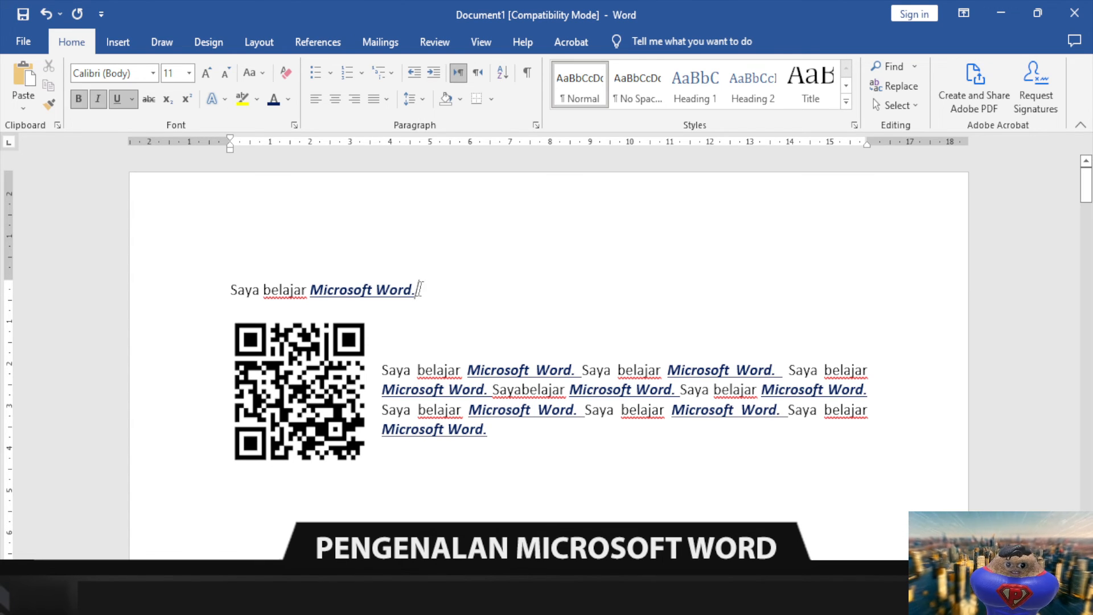
left_click_drag(231, 290, 417, 295)
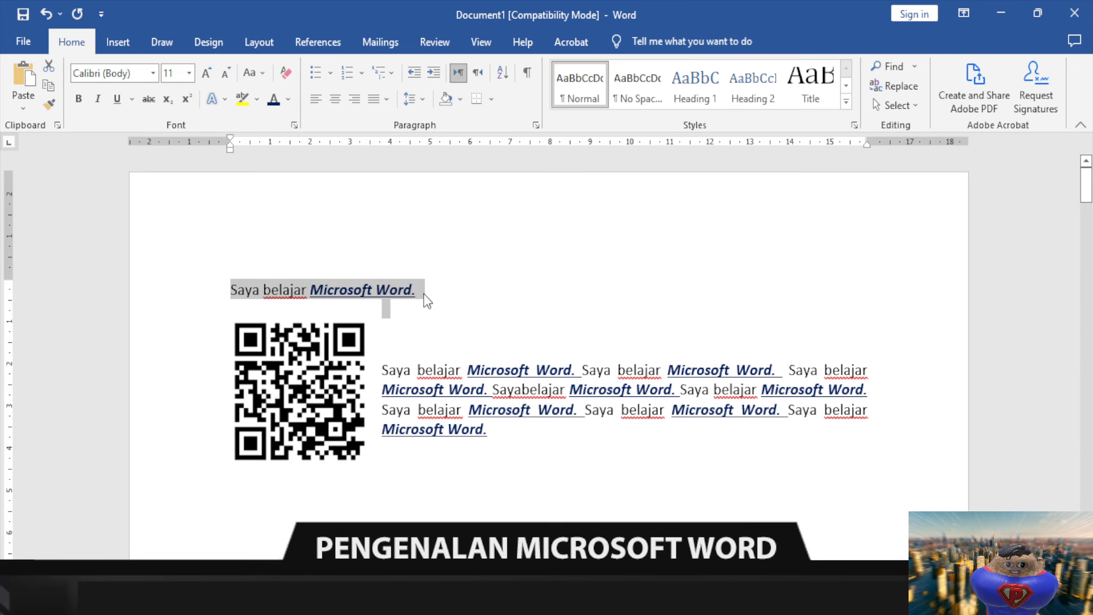
left_click(427, 297)
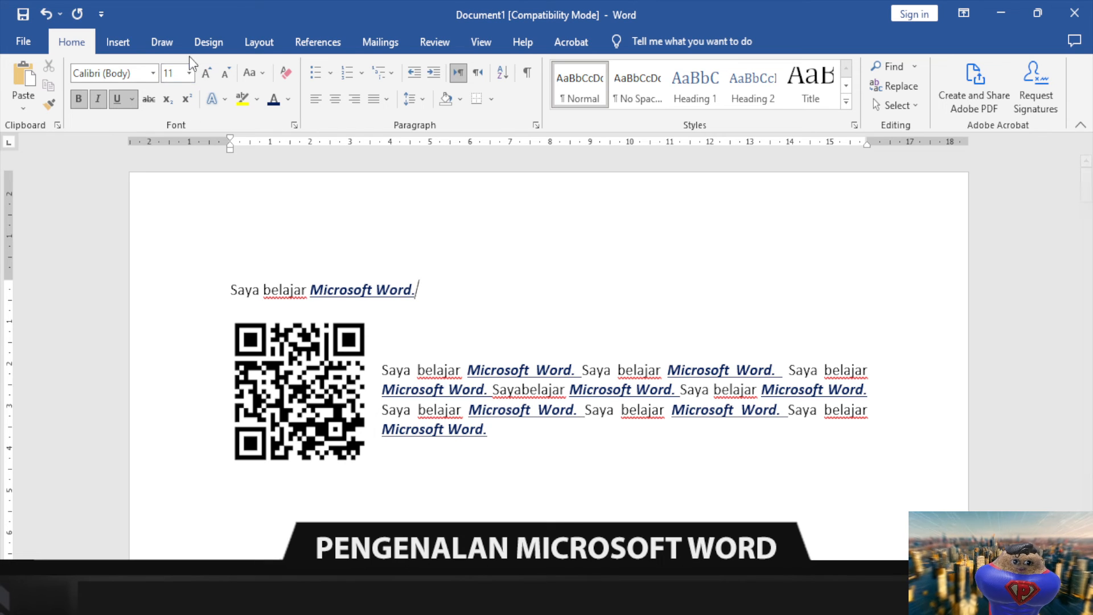
left_click(197, 43)
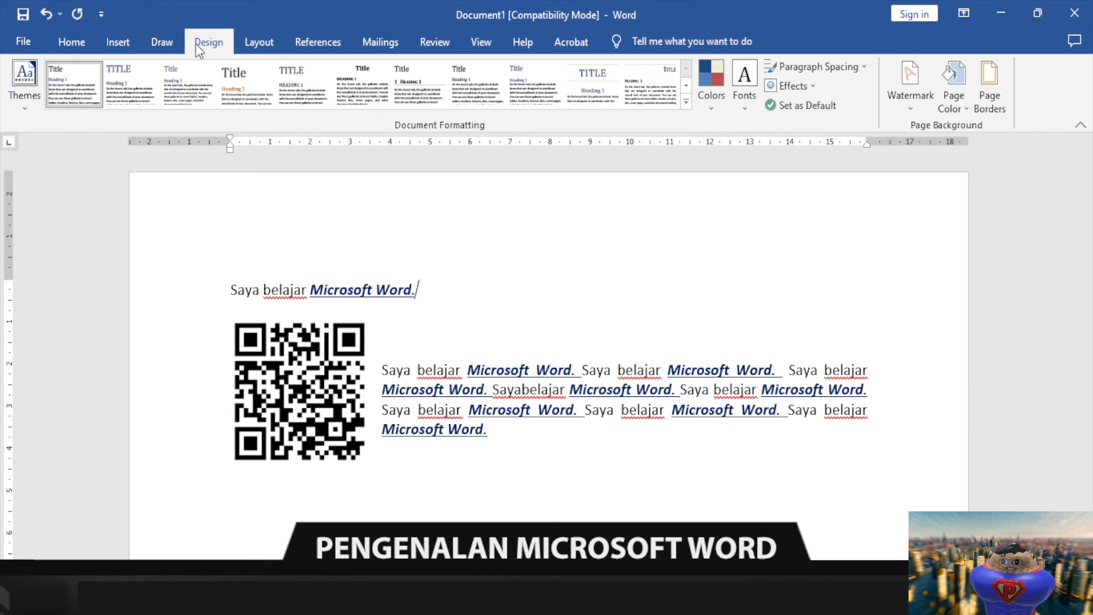
left_click(129, 45)
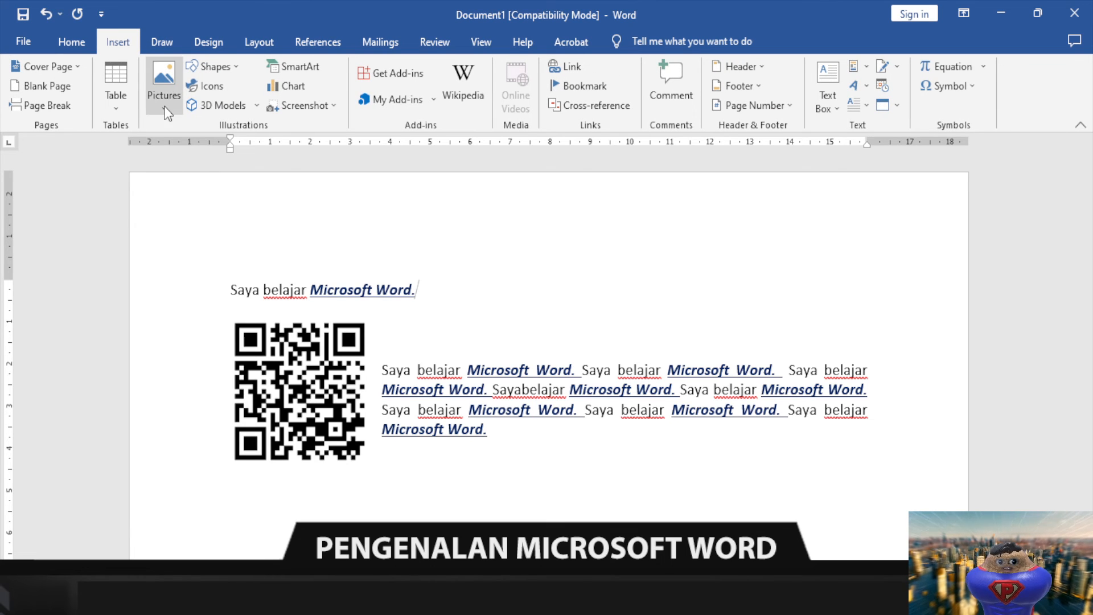
left_click(162, 42)
left_click(197, 44)
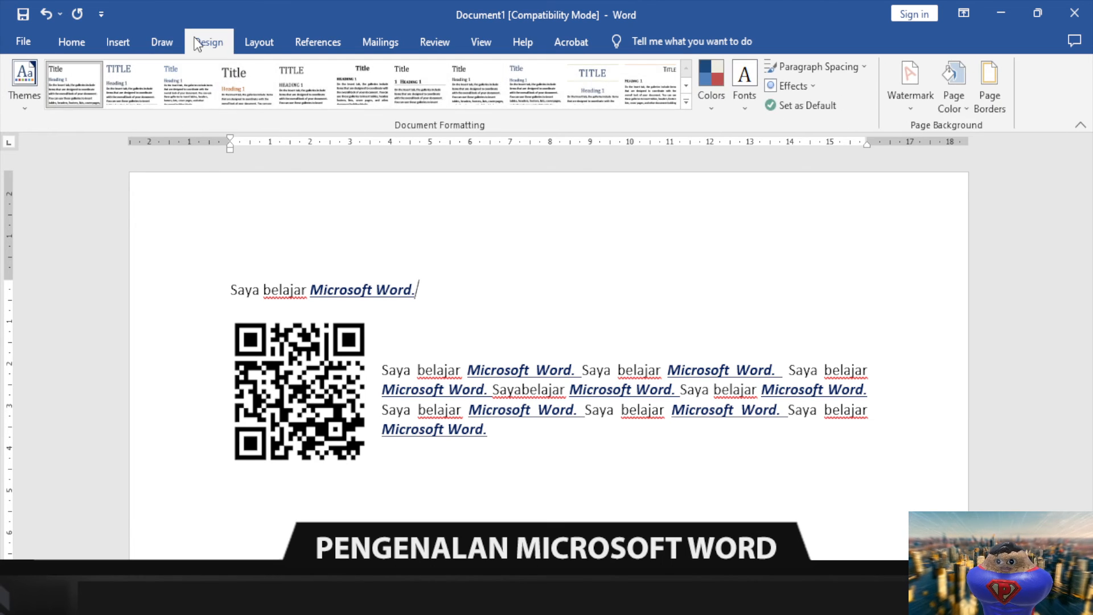
- Convert the line "Saya belajar Microsoft Word." above the QR code picture into black WordArt with a shadow
left_click(110, 44)
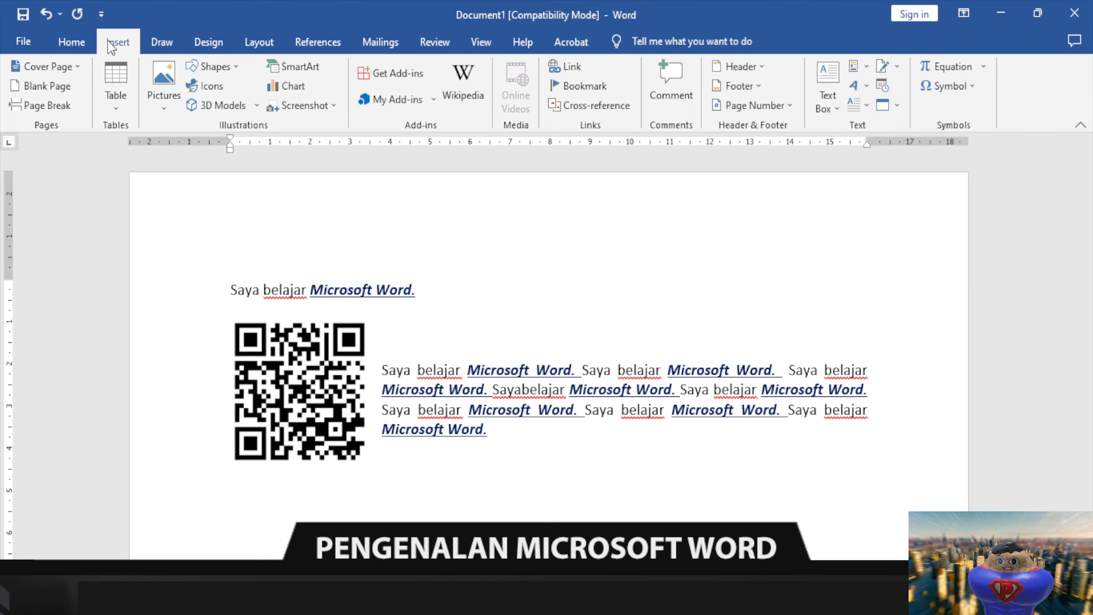
left_click(262, 288)
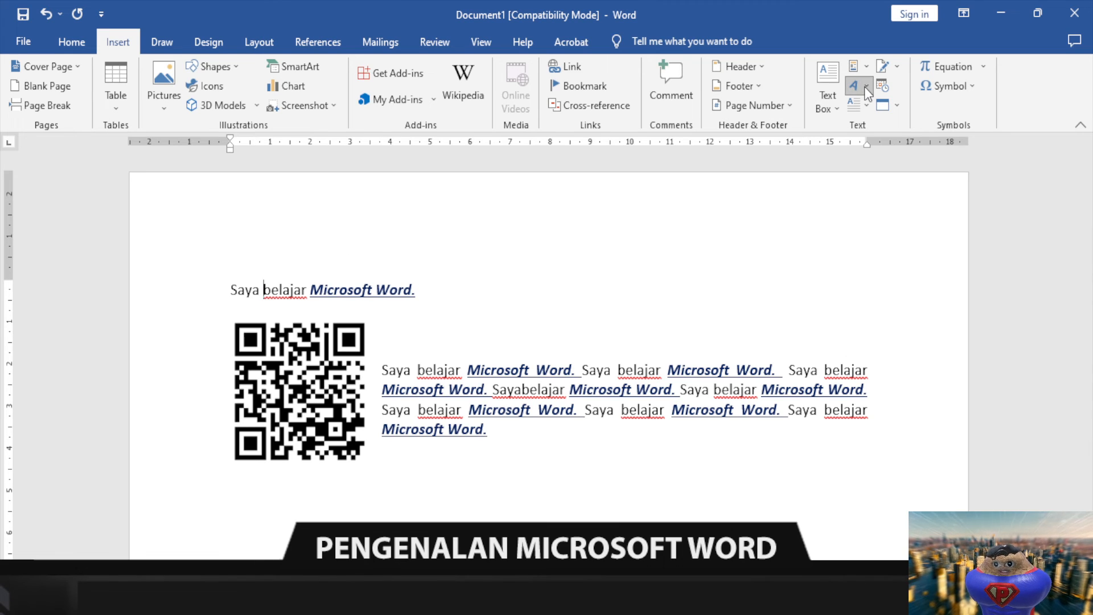
left_click(419, 280)
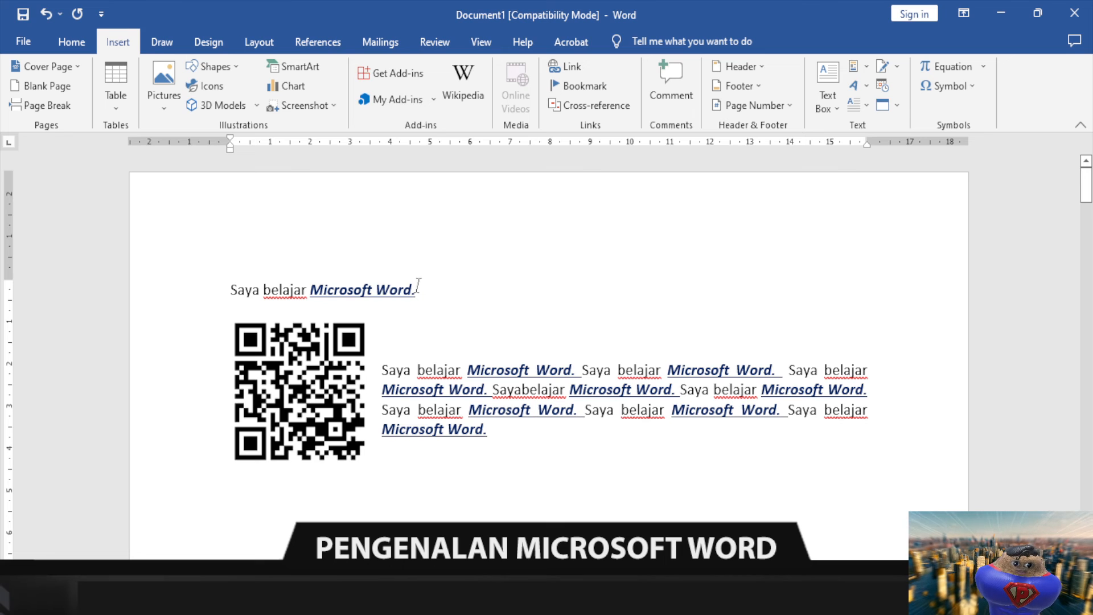
left_click_drag(420, 289, 244, 295)
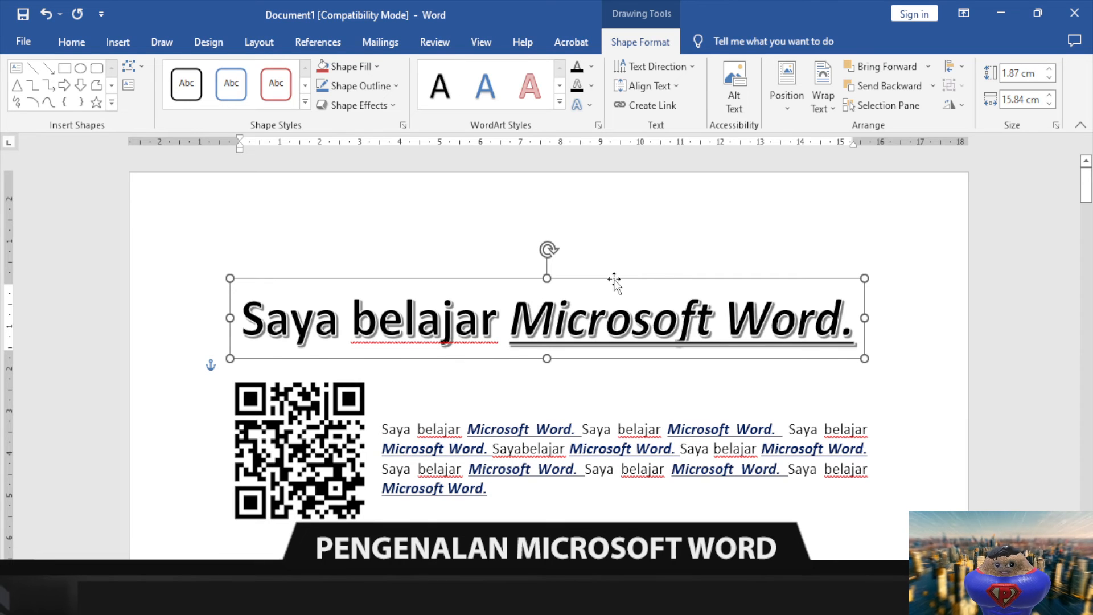
- Look through the WordArt styles and text fill colours, and give the WordArt text a dark blue-grey outline
left_click(561, 91)
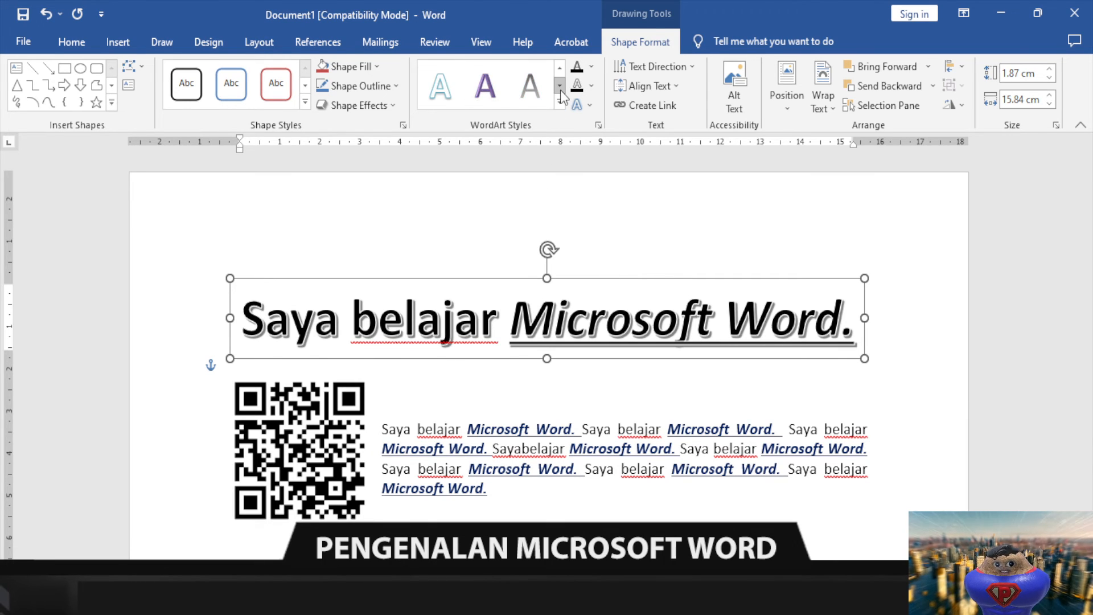
left_click(561, 91)
left_click(560, 91)
left_click(561, 91)
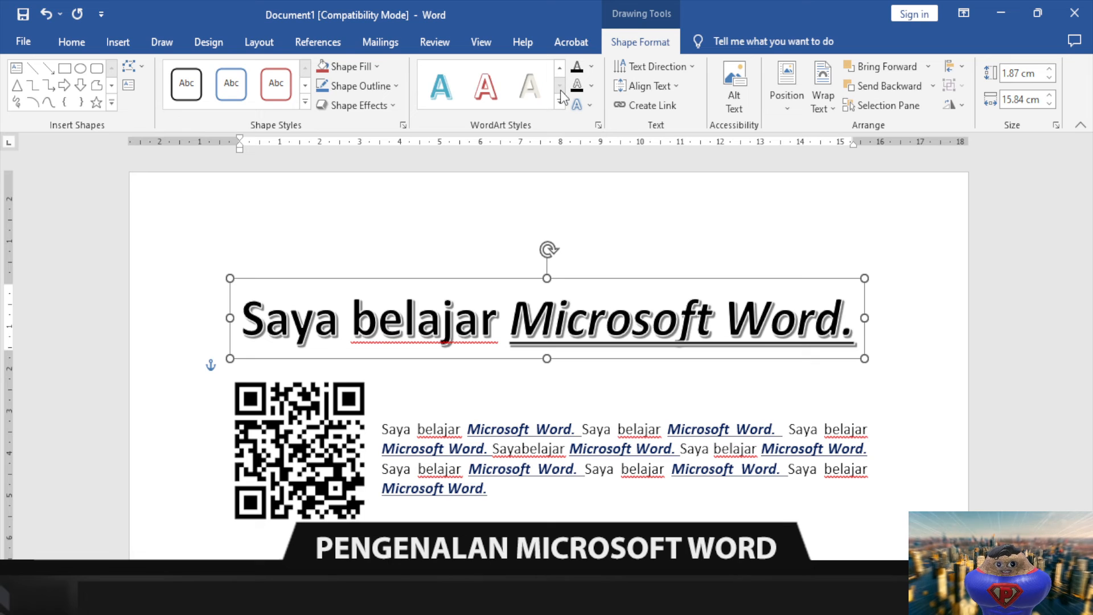
left_click(591, 67)
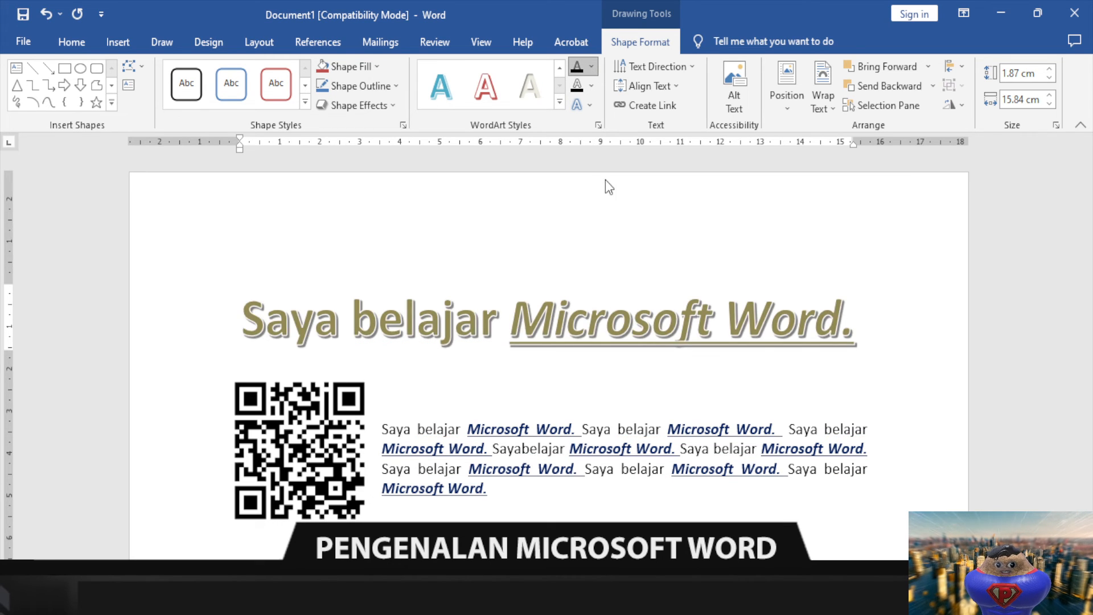
left_click(593, 91)
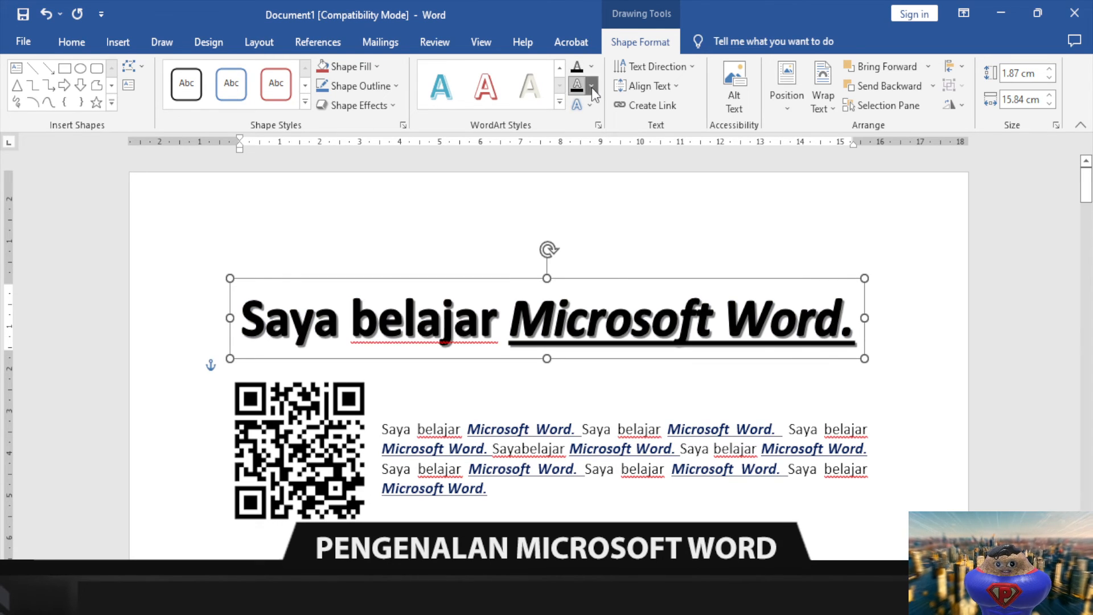
left_click(622, 157)
left_click(626, 166)
- Bend the WordArt heading into an upward arch with a Transform text effect and deselect it
left_click(593, 105)
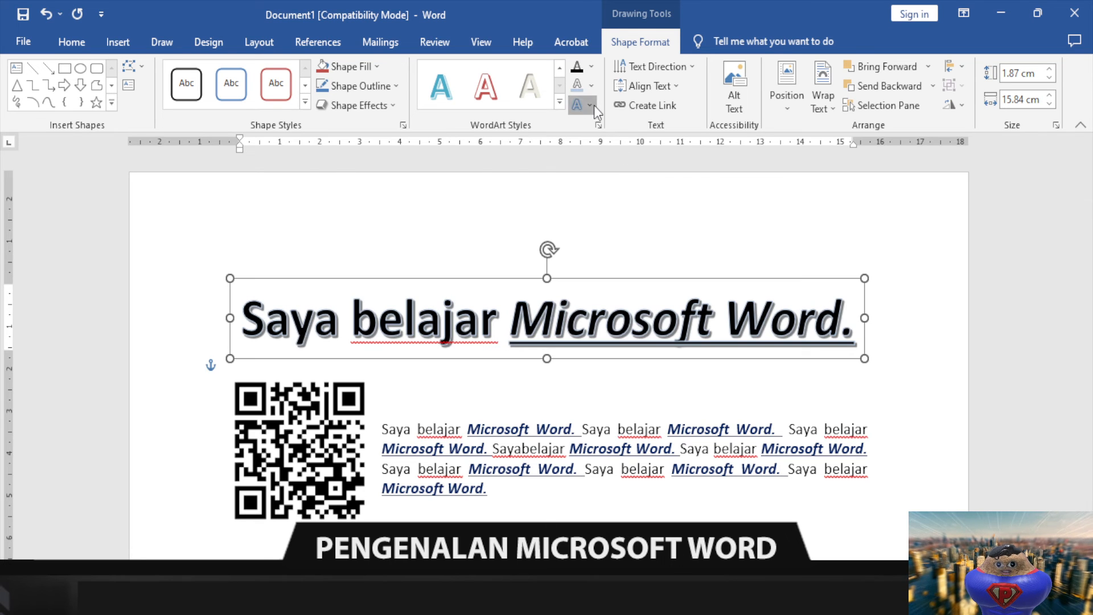
left_click(759, 233)
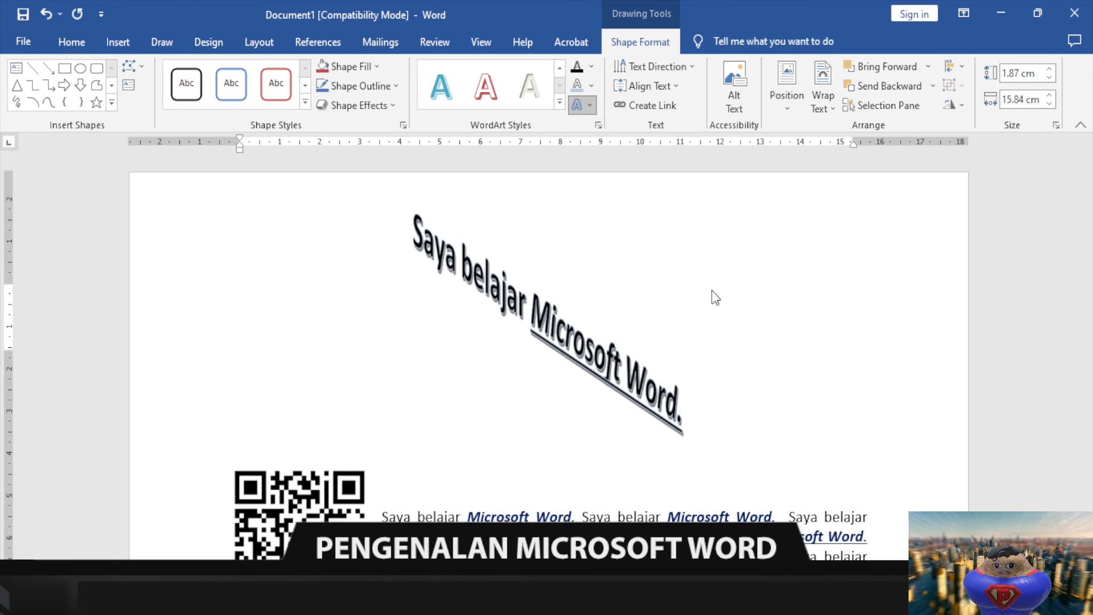
left_click(712, 289)
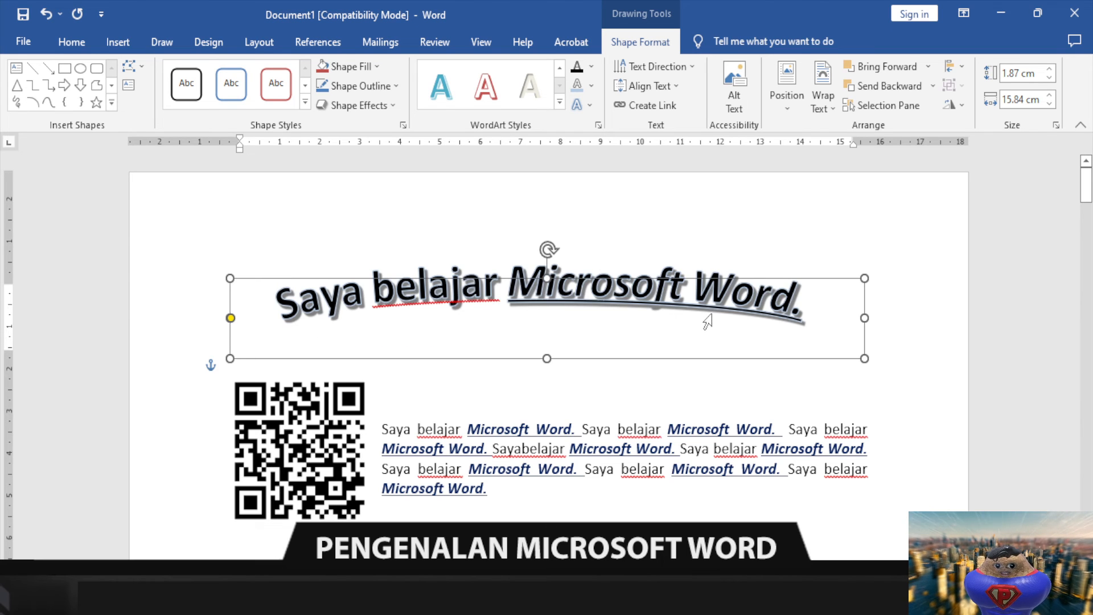
left_click(769, 222)
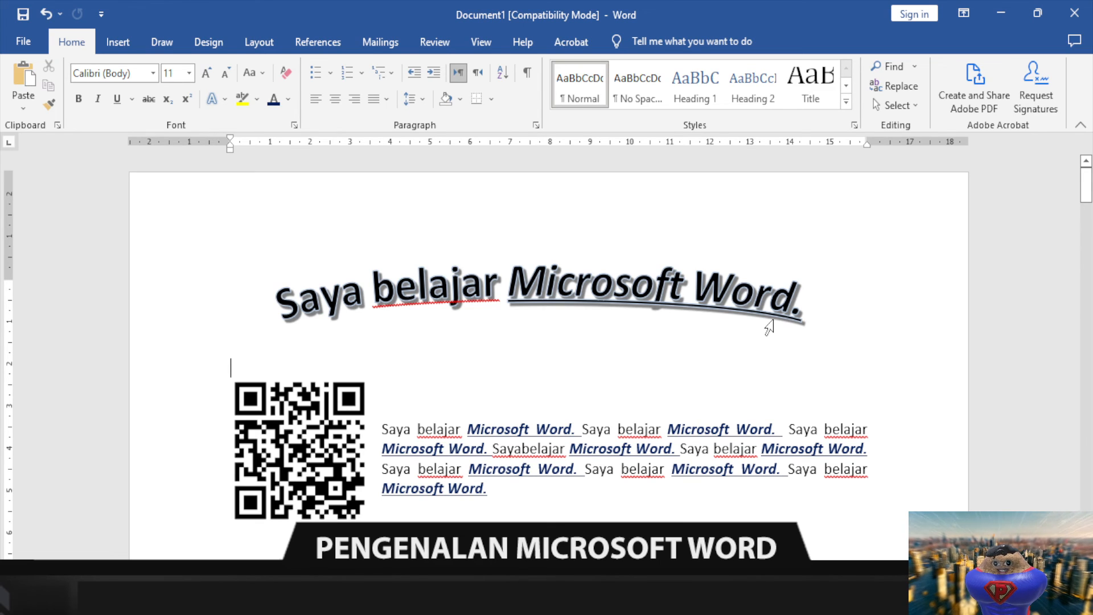
- Insert a blank page after the paragraph beside the QR code picture
left_click(112, 42)
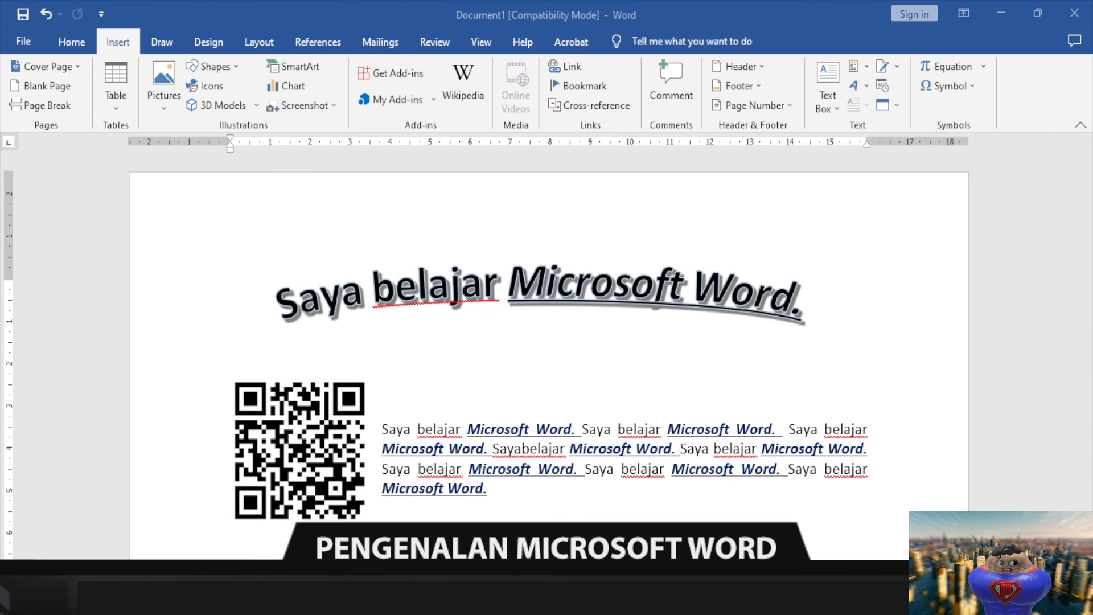
scroll(874, 411, "down", 2)
left_click(594, 401)
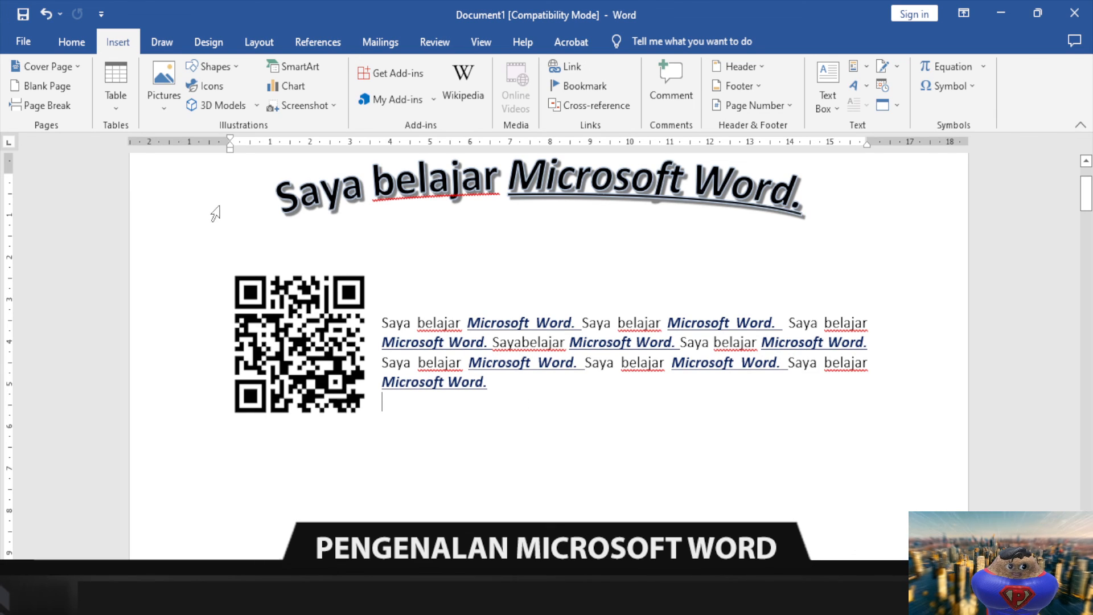
left_click(52, 91)
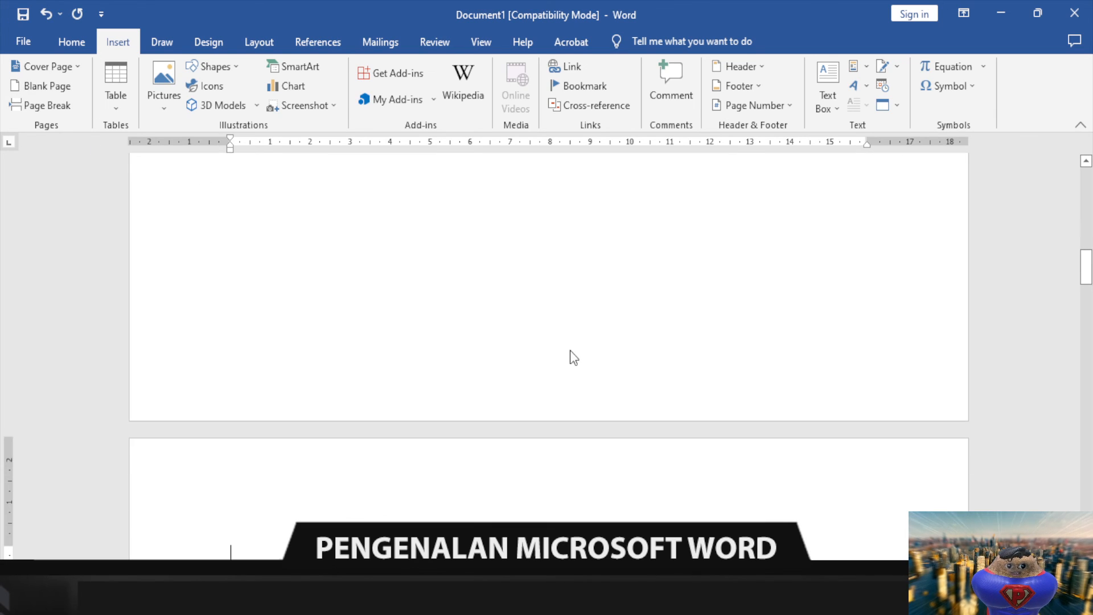
scroll(571, 350, "down", 4)
scroll(571, 350, "up", 1)
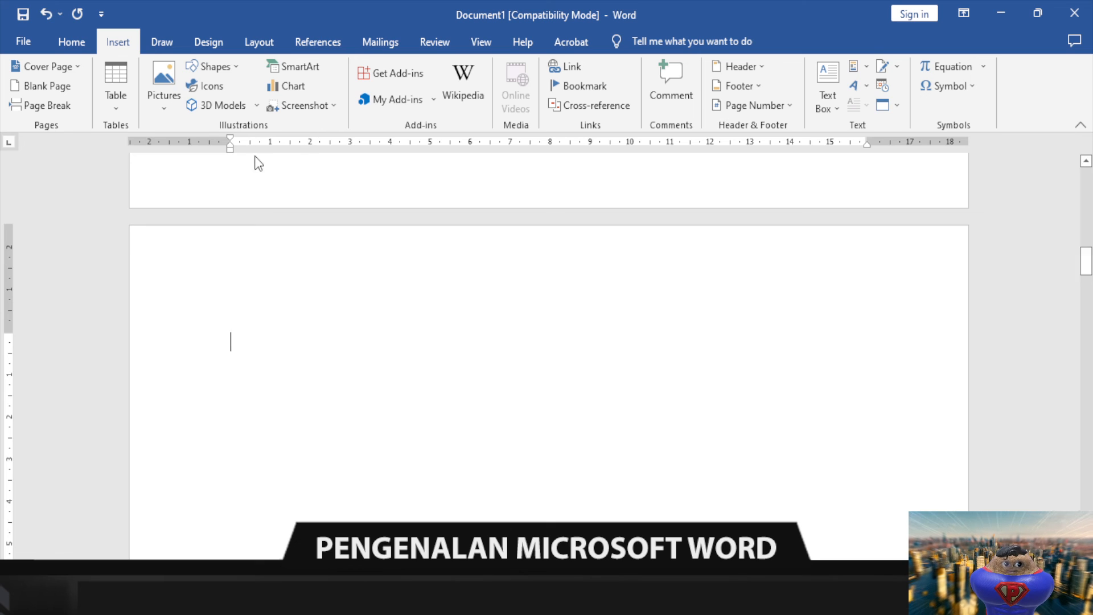
- Insert an organization chart SmartArt graphic on the new blank page
left_click(54, 49)
left_click(117, 43)
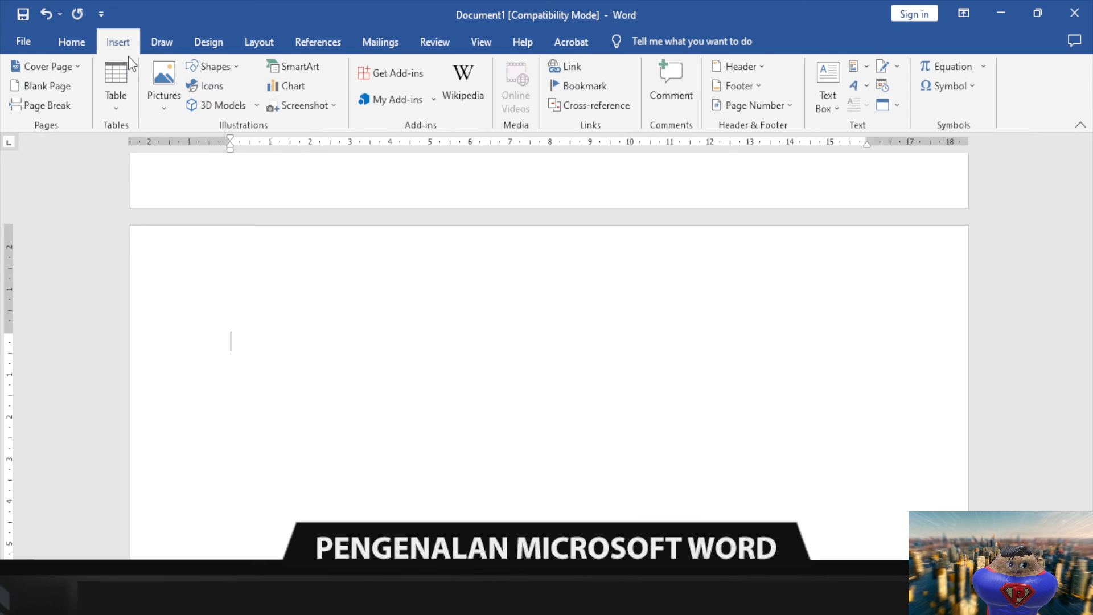
left_click(306, 70)
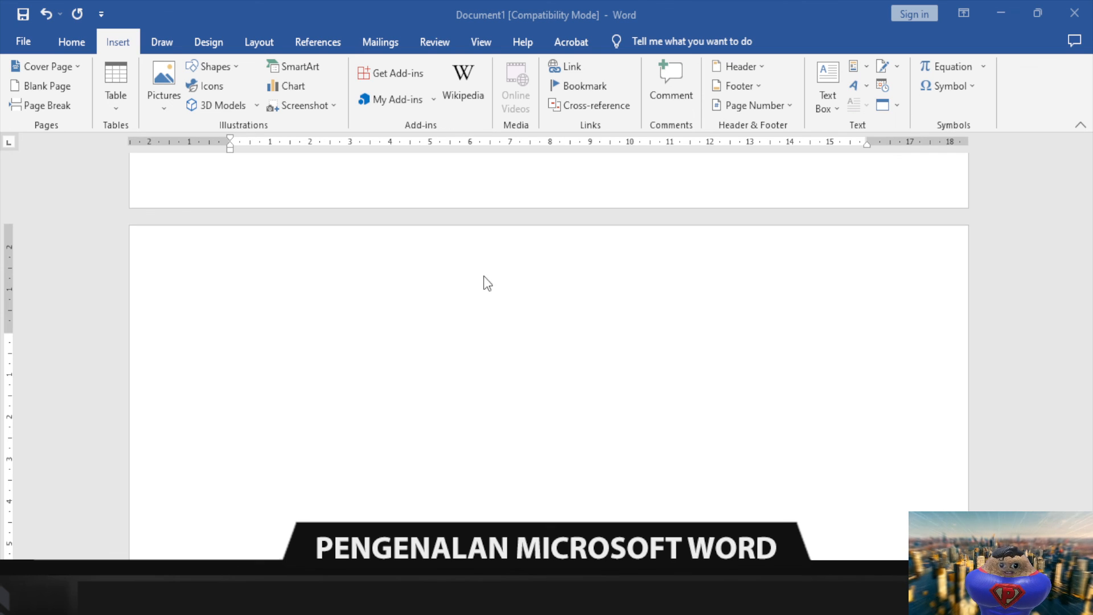
left_click(802, 480)
scroll(689, 473, "down", 1)
scroll(664, 463, "down", 1)
- Enter SAYA in the organization chart's top box and reduce that text to font size 40
left_click(613, 271)
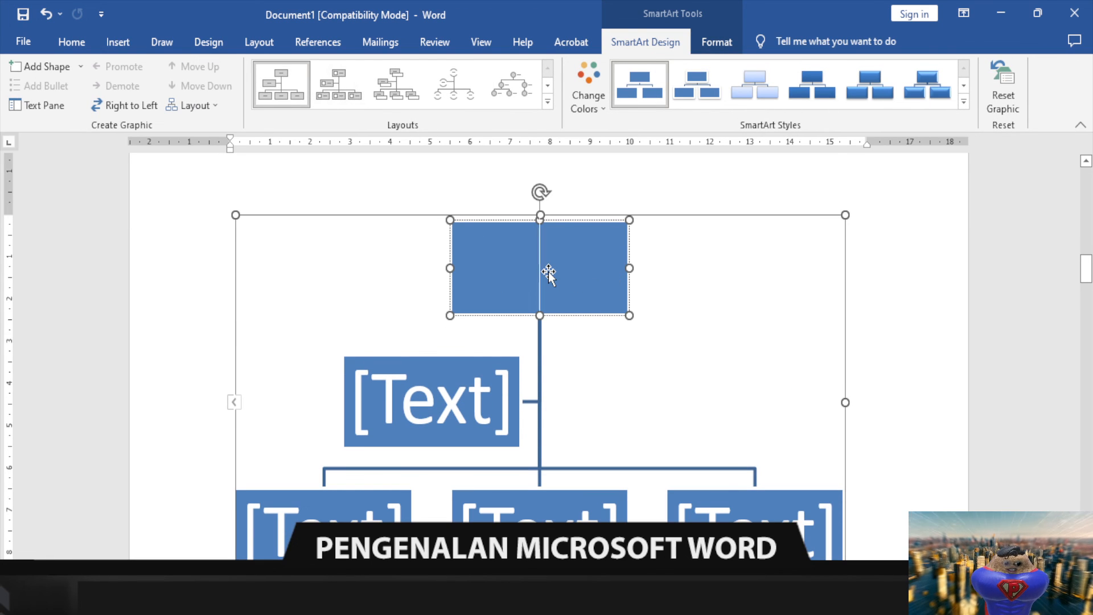
type("SAYA")
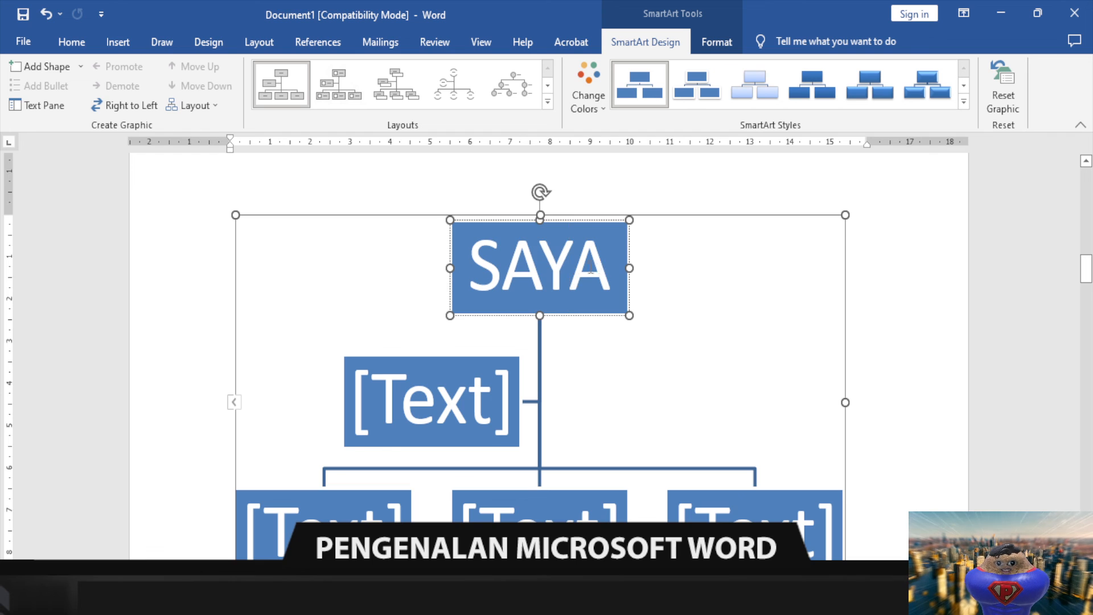
left_click_drag(615, 267, 446, 257)
left_click(73, 42)
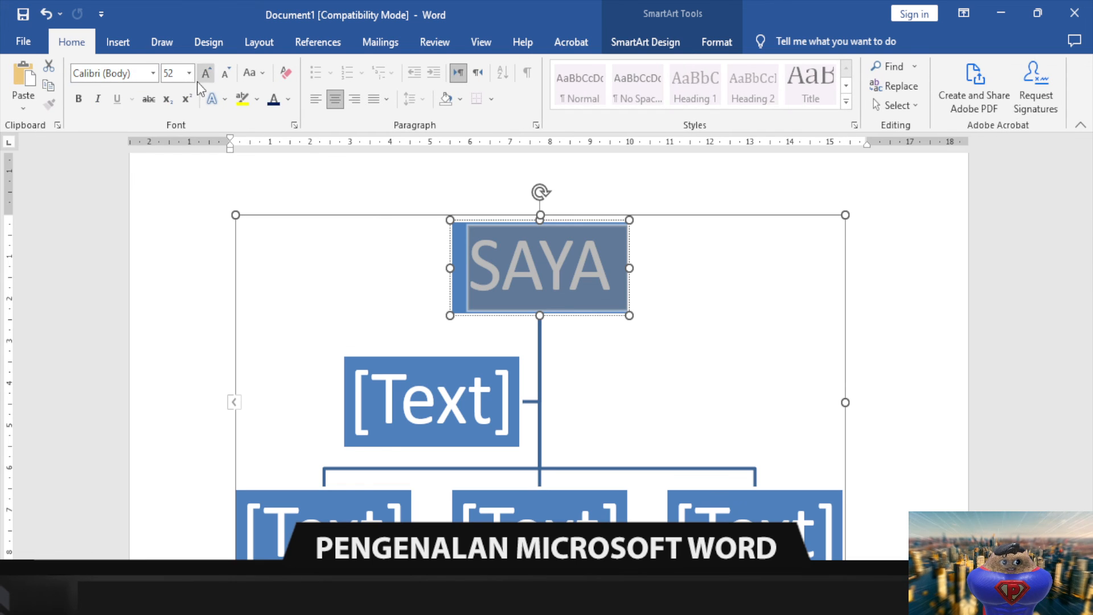
left_click(224, 74)
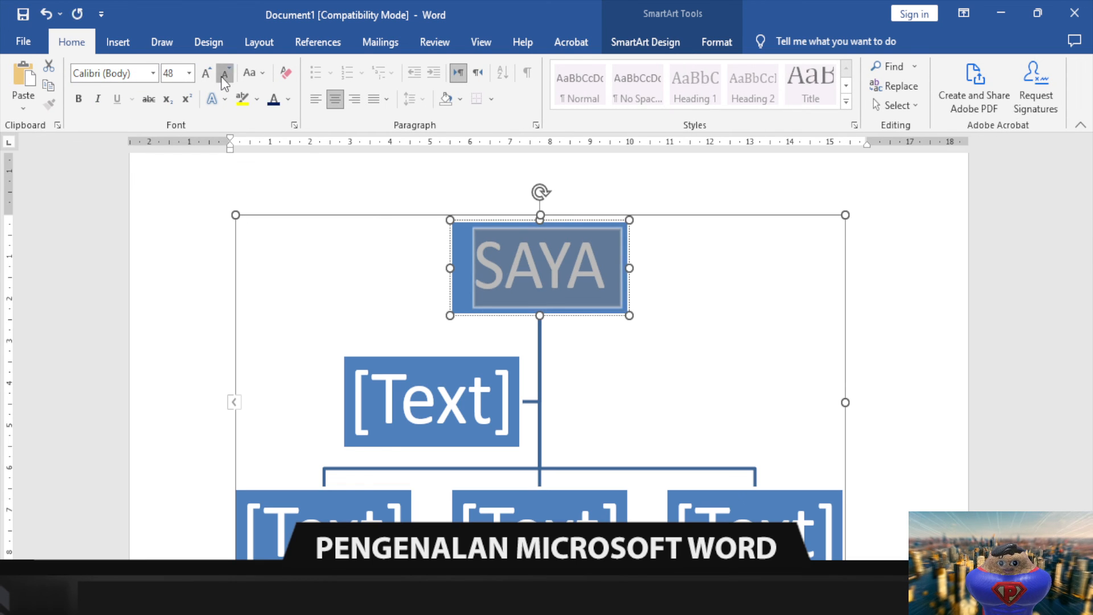
left_click(225, 74)
left_click(224, 74)
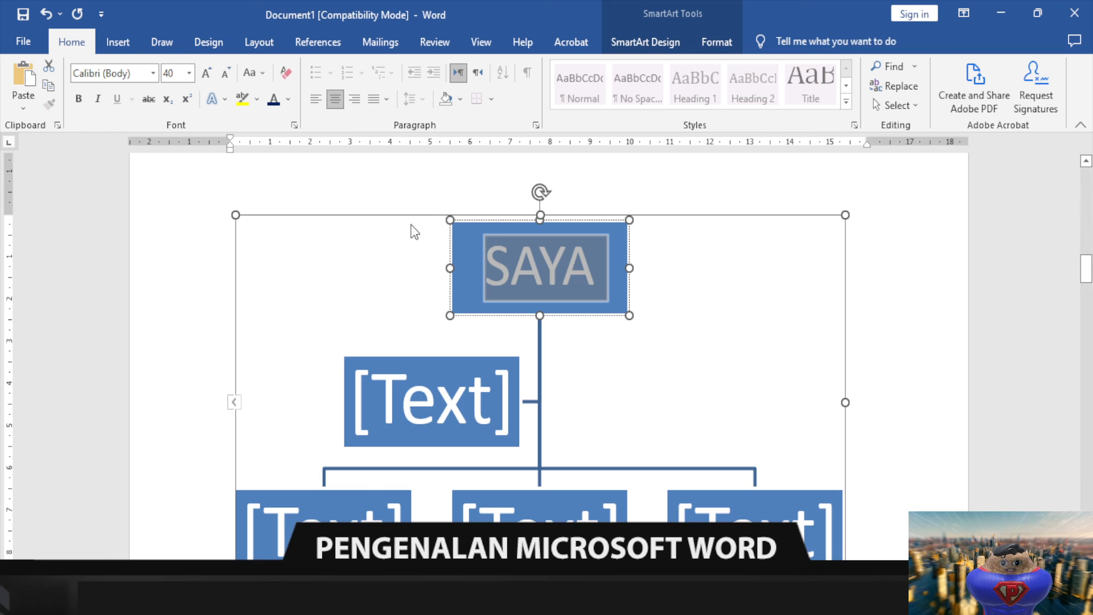
- Widen the organization chart's frame slightly within the page margins and deselect the chart
left_click(235, 213)
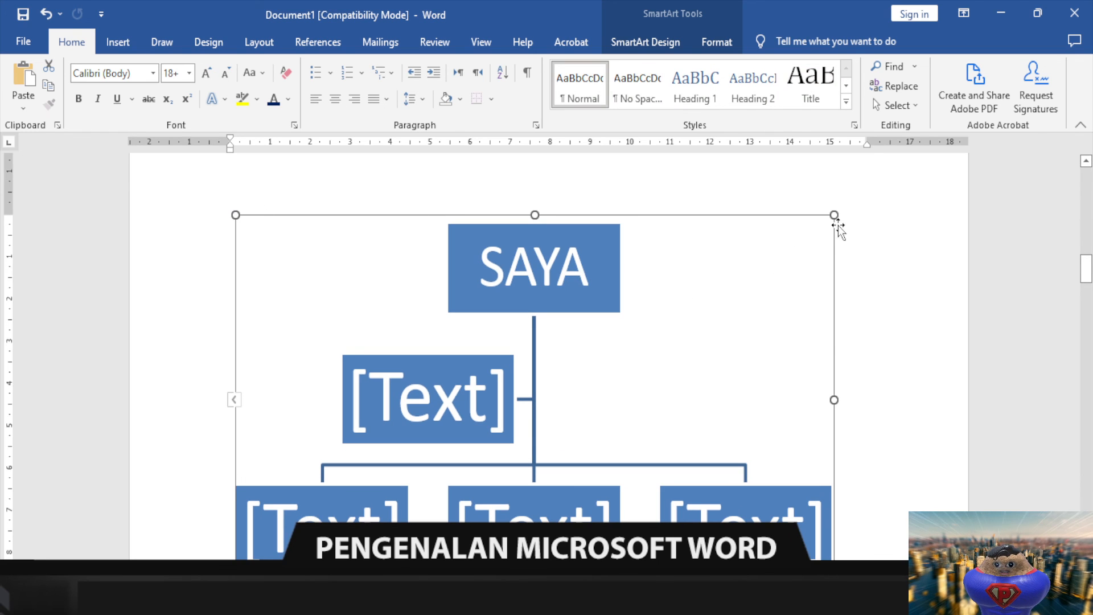
left_click_drag(834, 400, 866, 394)
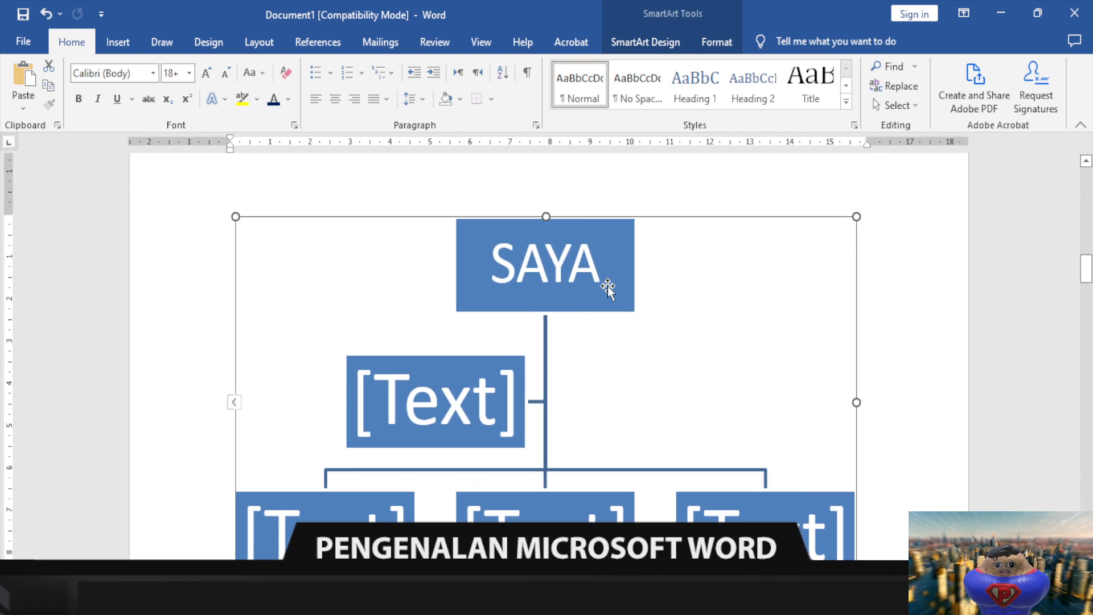
double_click(616, 219)
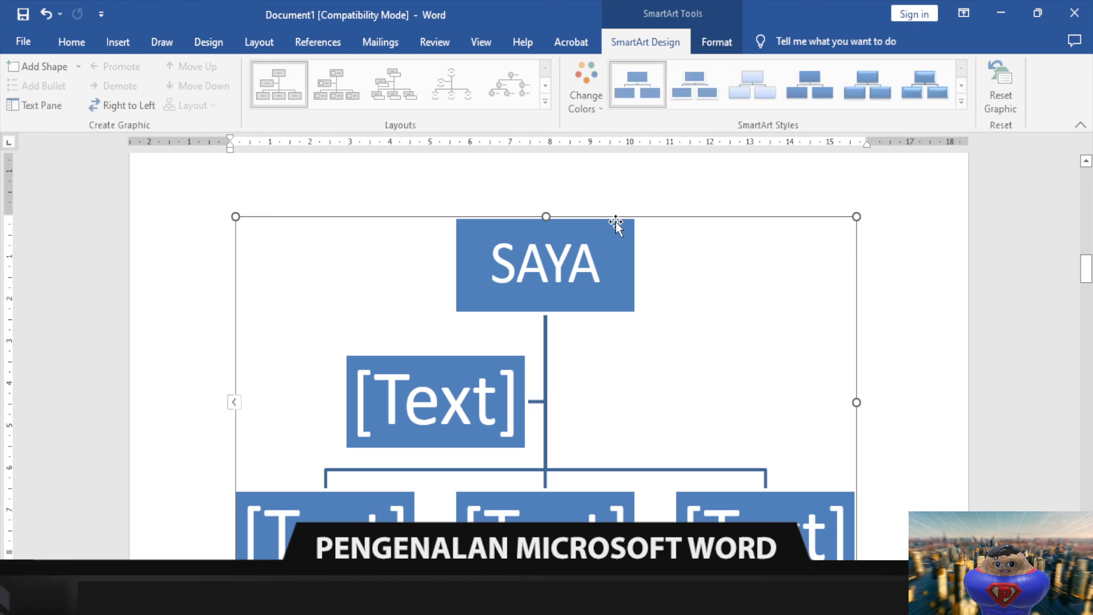
left_click(629, 301)
left_click(652, 367)
left_click(612, 269)
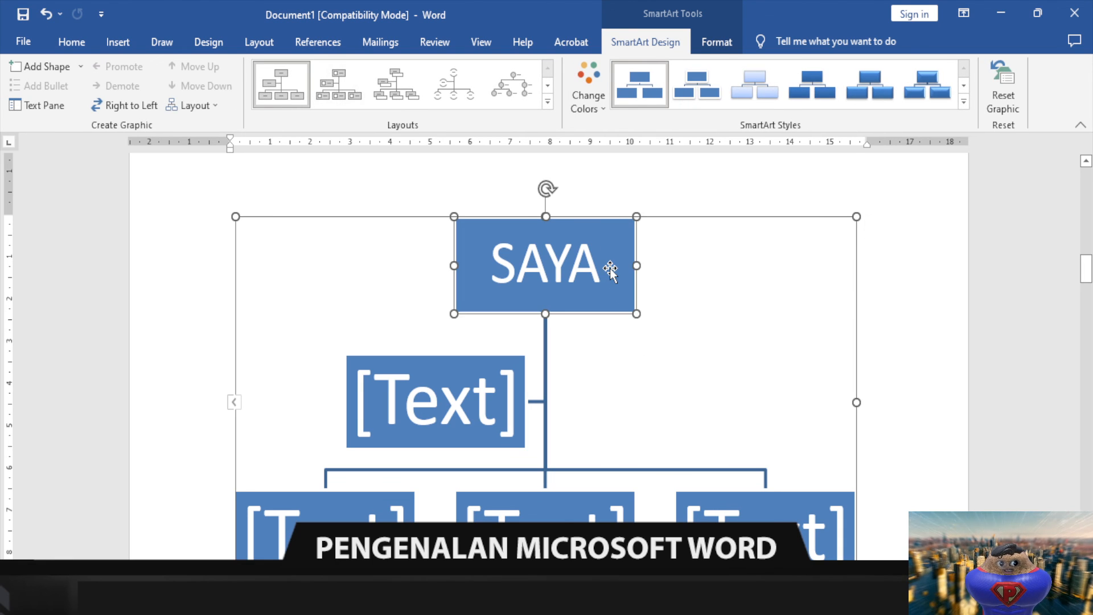
left_click(610, 359)
scroll(612, 362, "down", 2)
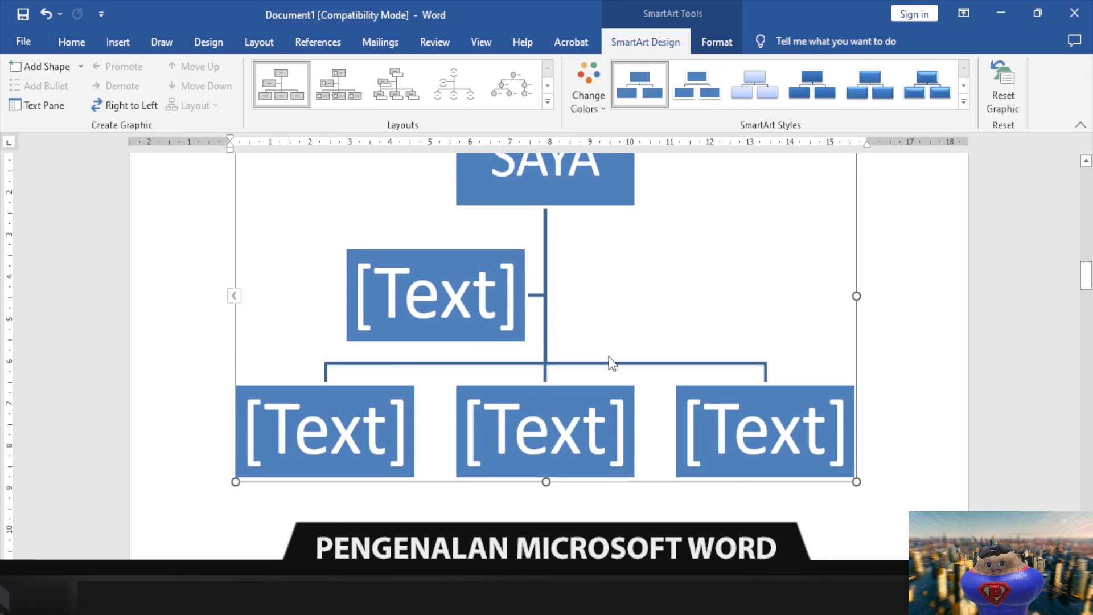
scroll(612, 363, "up", 3)
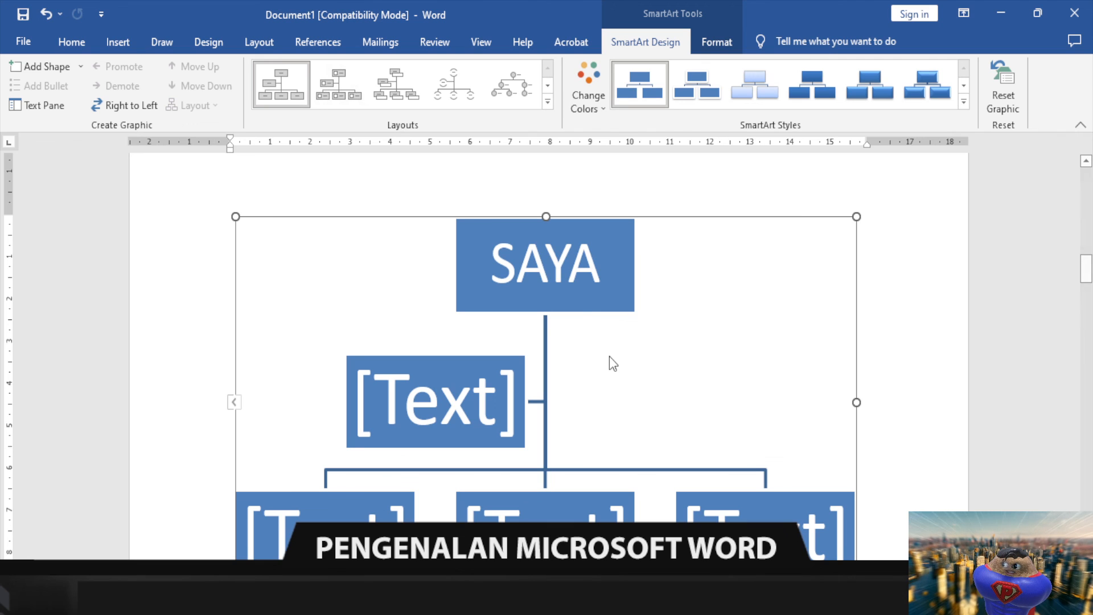
left_click(881, 371)
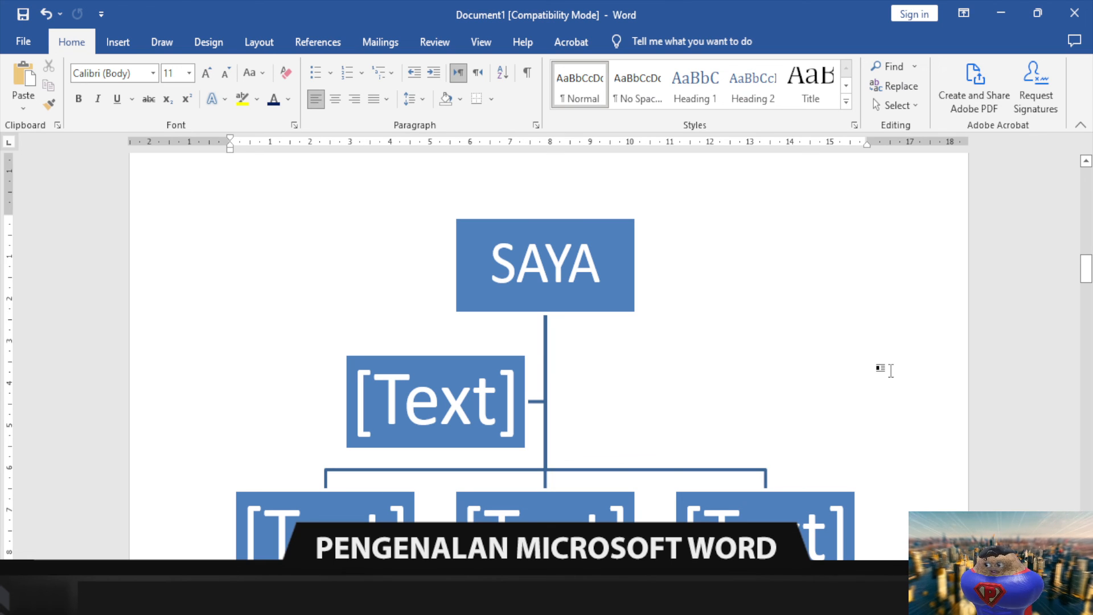
- Go to the CARTA ORGANISASI slide picture further down the document and zoom in on it
scroll(891, 371, "down", 15)
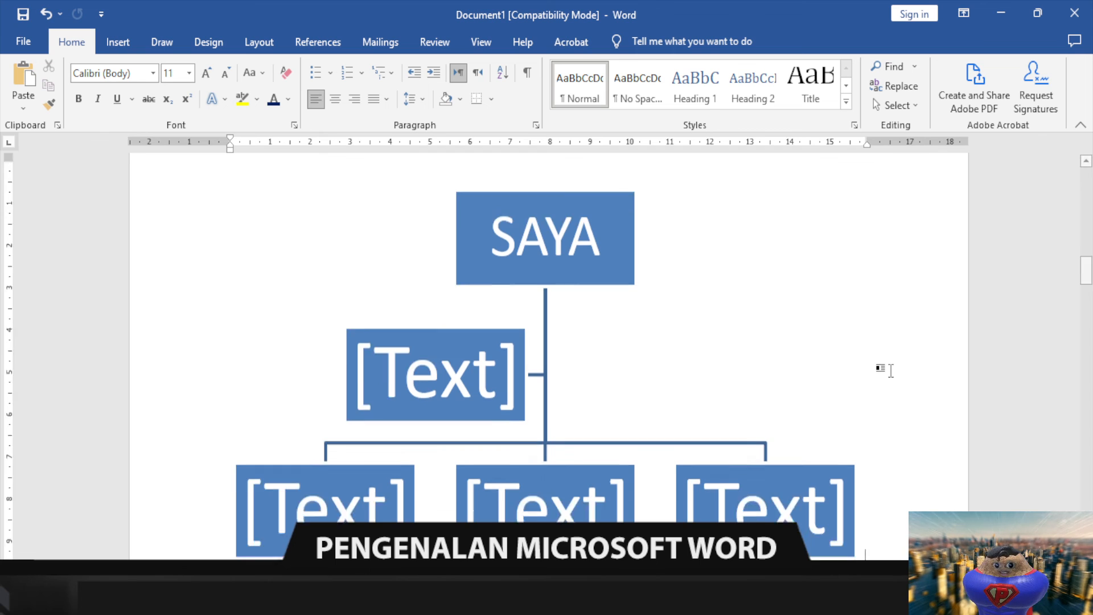
scroll(894, 376, "down", 5)
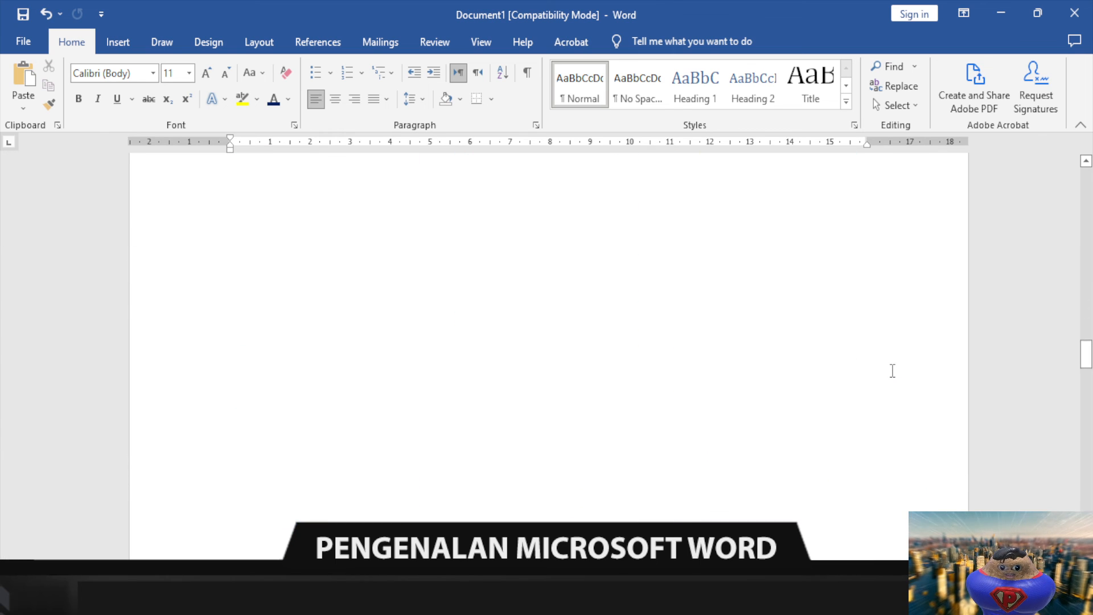
scroll(894, 376, "down", 3)
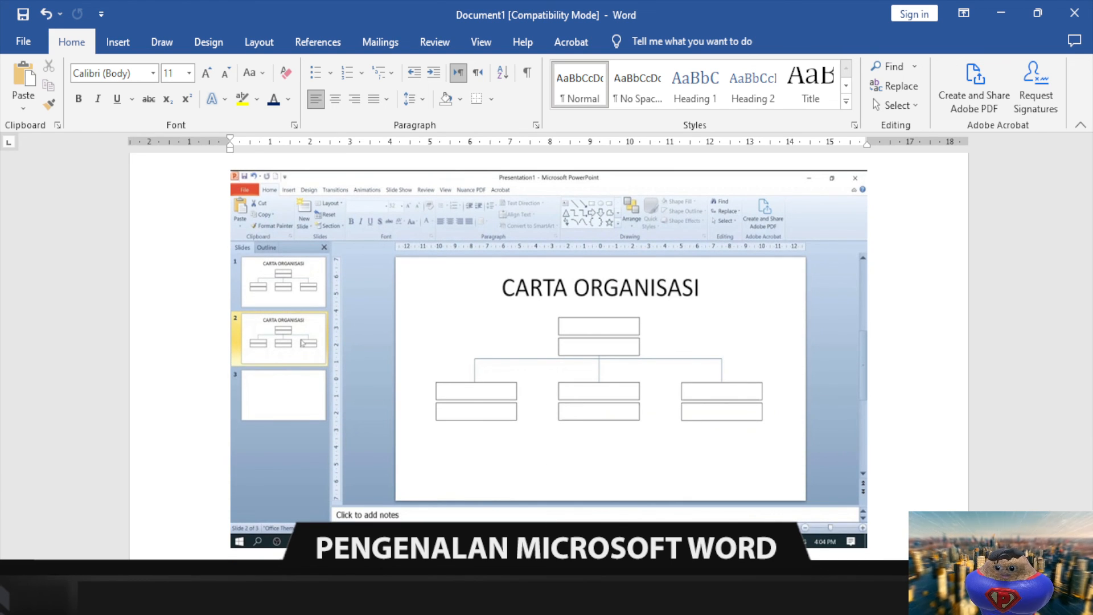
left_click_drag(997, 571, 1008, 572)
scroll(888, 554, "down", 3)
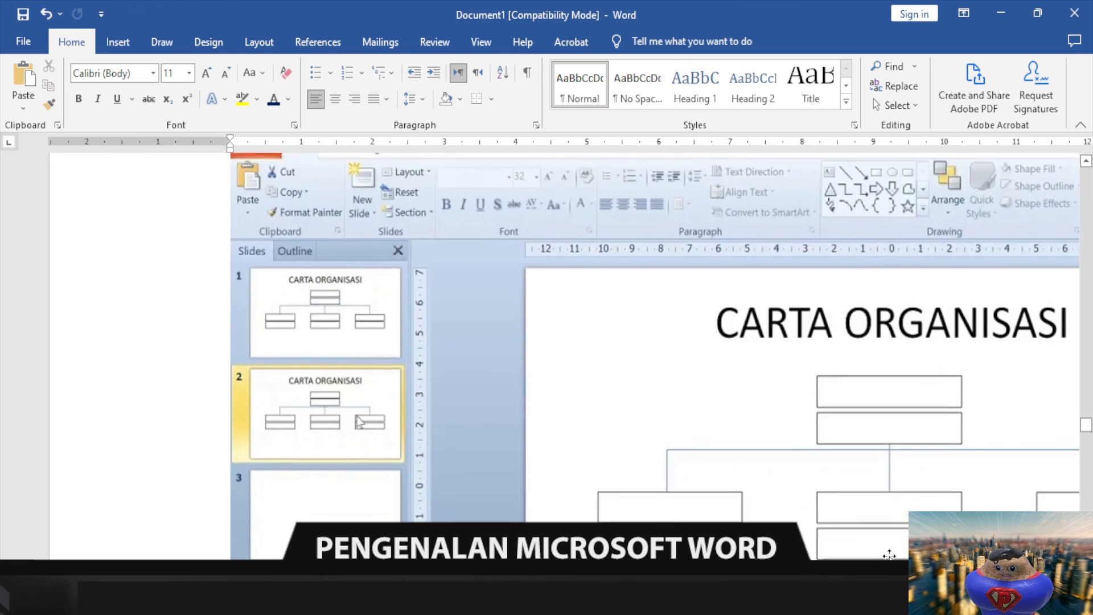